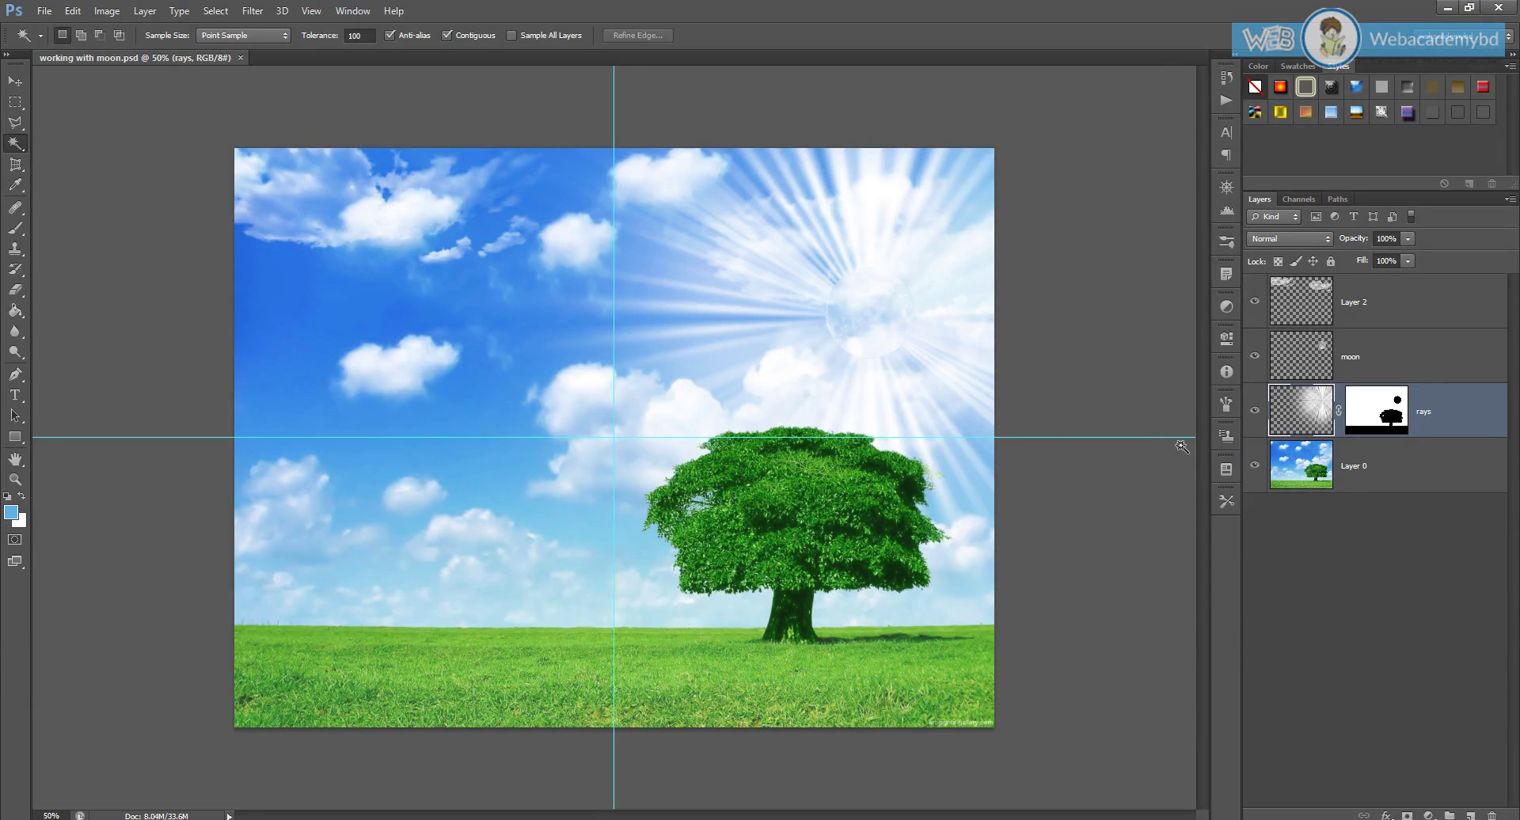
Step: Add an Outer Glow effect to the moon layer
key("shift+alt+s")
left_click(1330, 358)
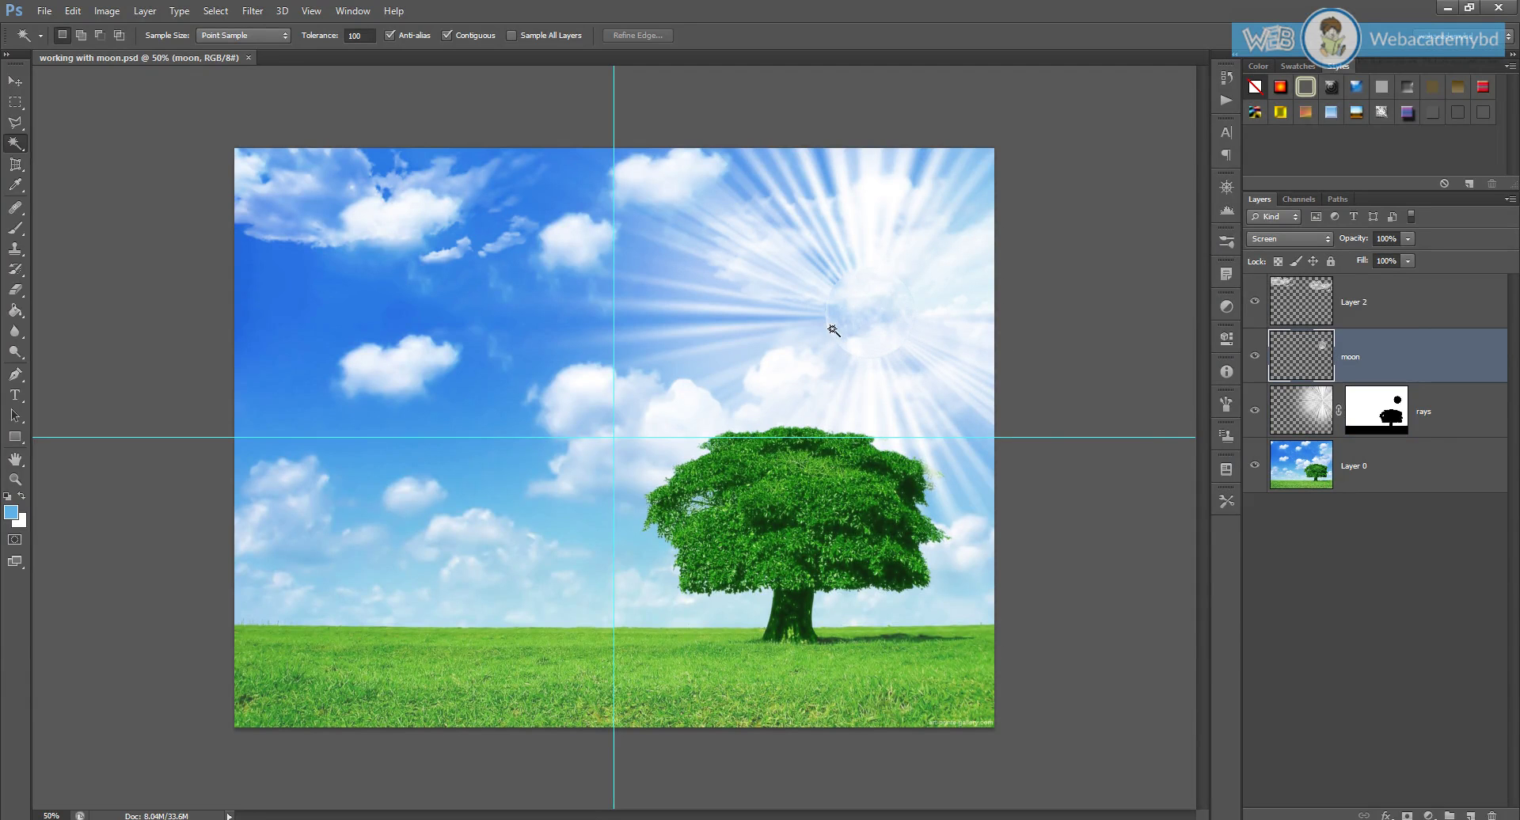
left_click(885, 341, "ctrl")
left_click(885, 340, "ctrl")
left_click(890, 315, "ctrl")
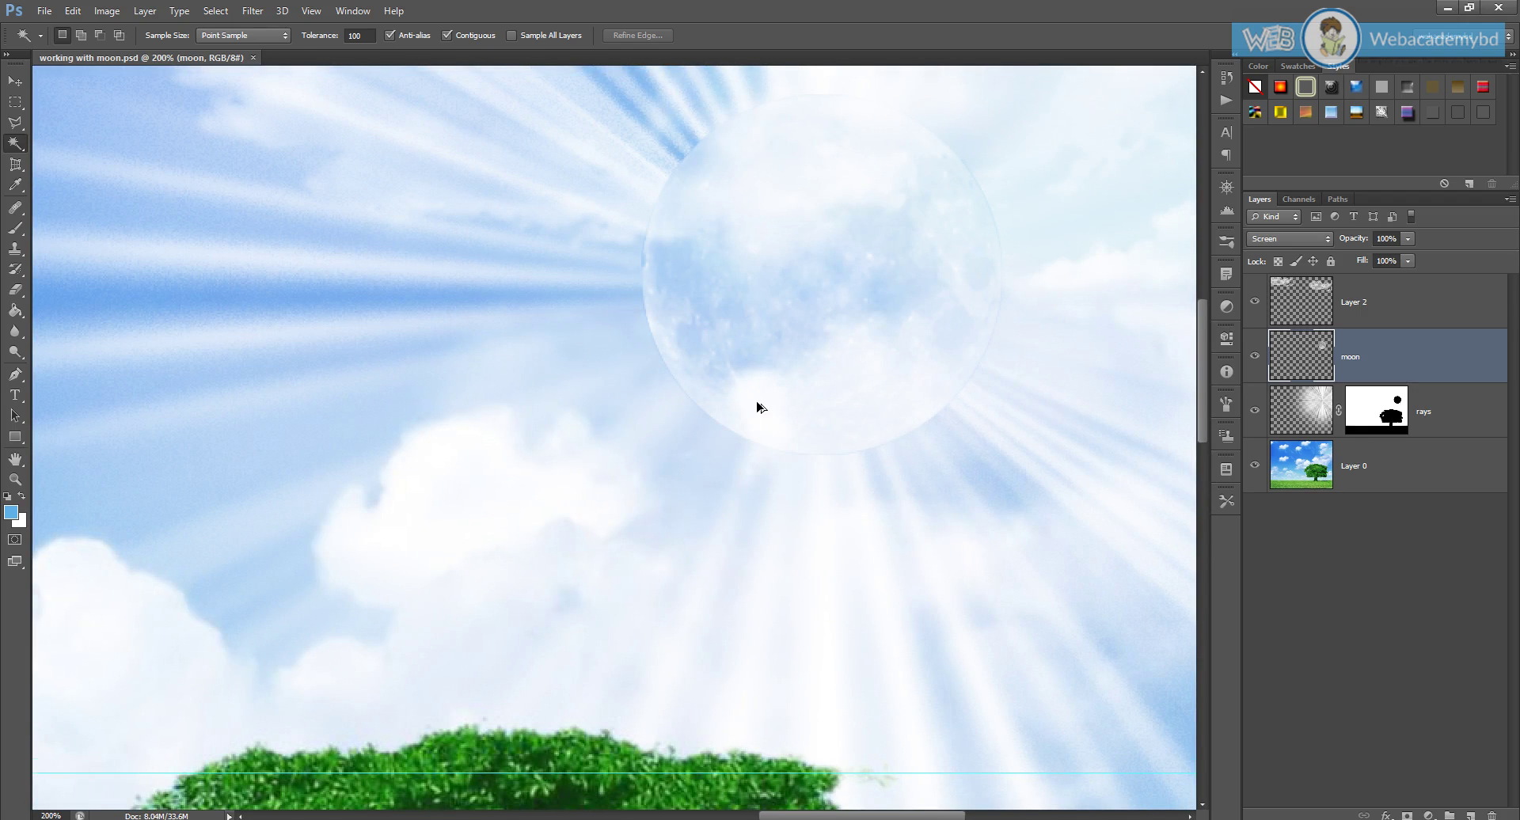
key("ctrl+minus")
key("ctrl+minus")
key("ctrl+minus")
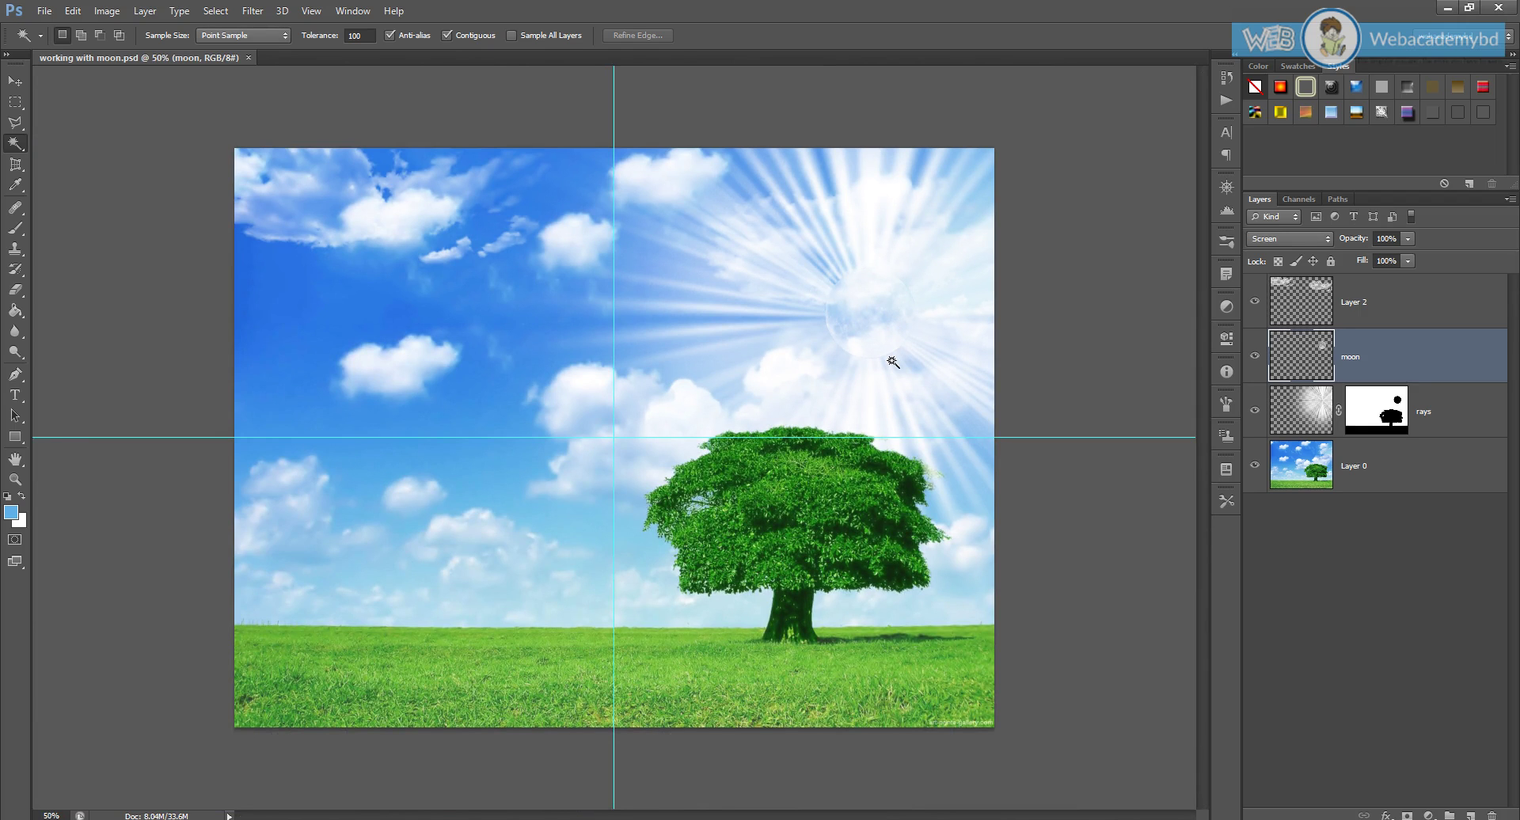
left_click(1386, 815)
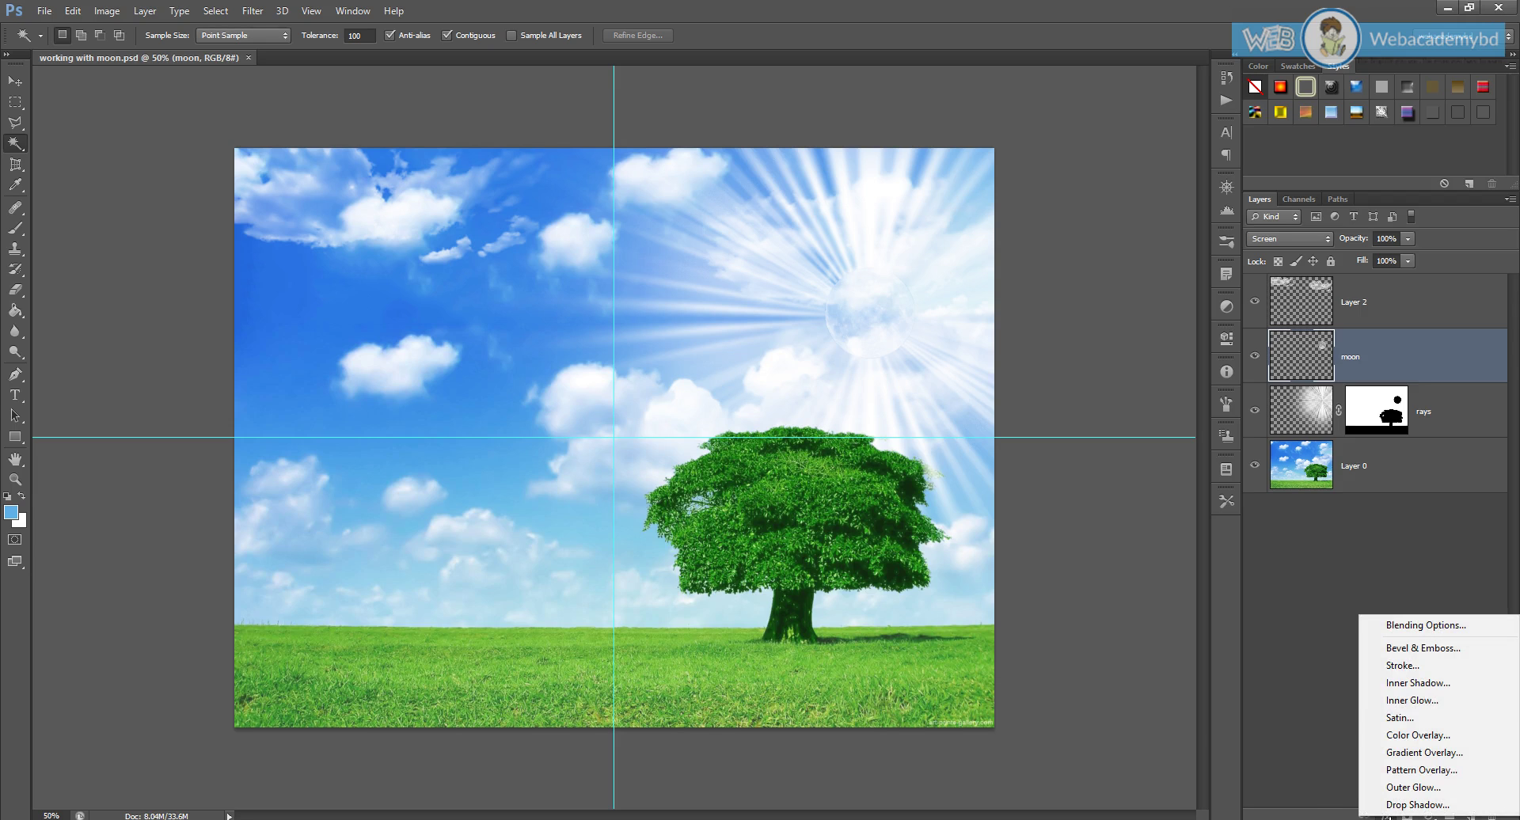
left_click(1414, 796)
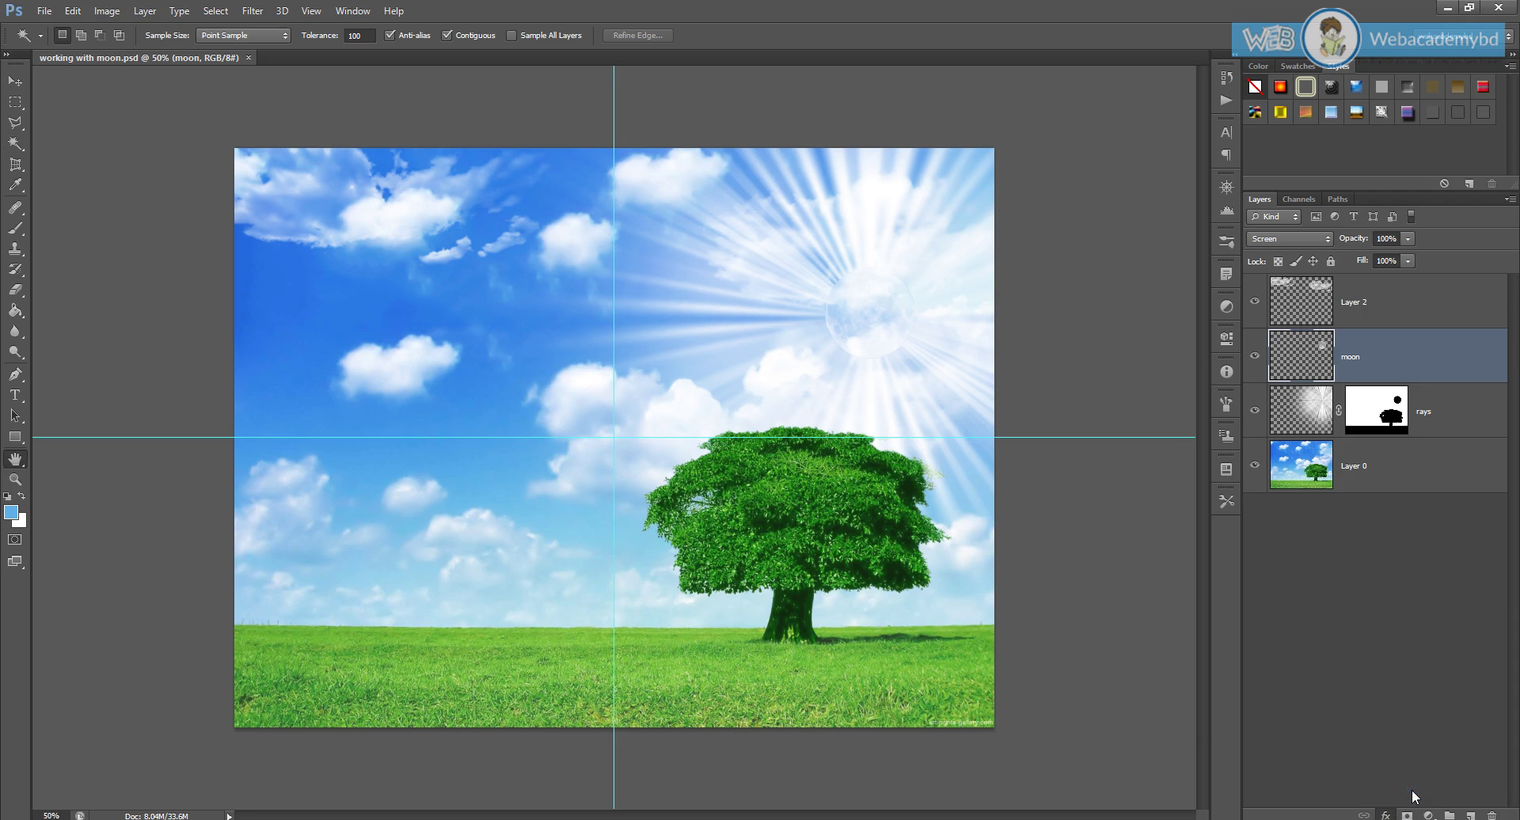
left_click_drag(984, 302, 553, 183)
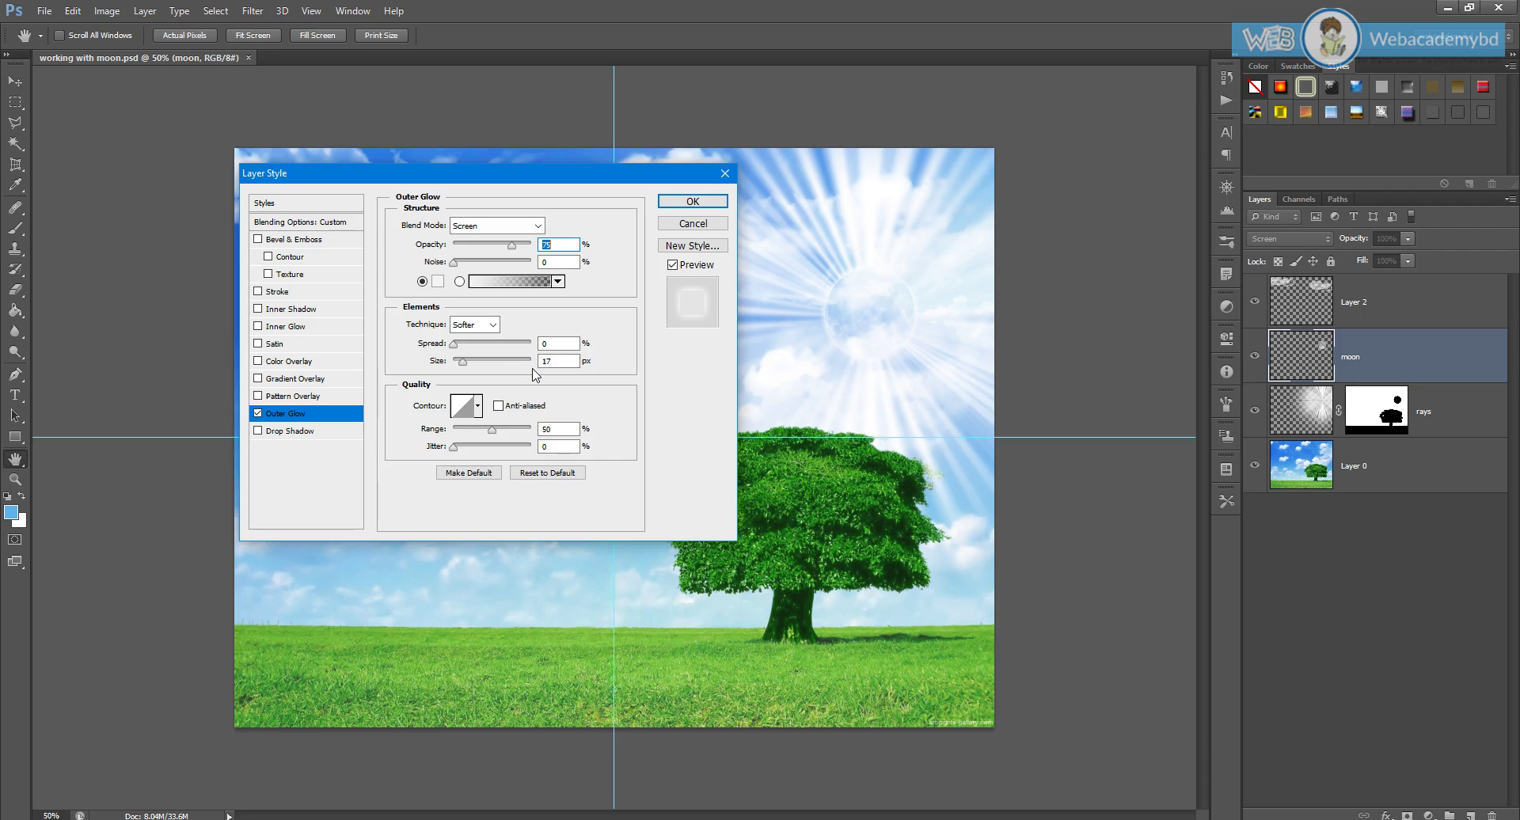
Step: Set the Outer Glow colour to the near-white #fafafa
left_click(437, 283)
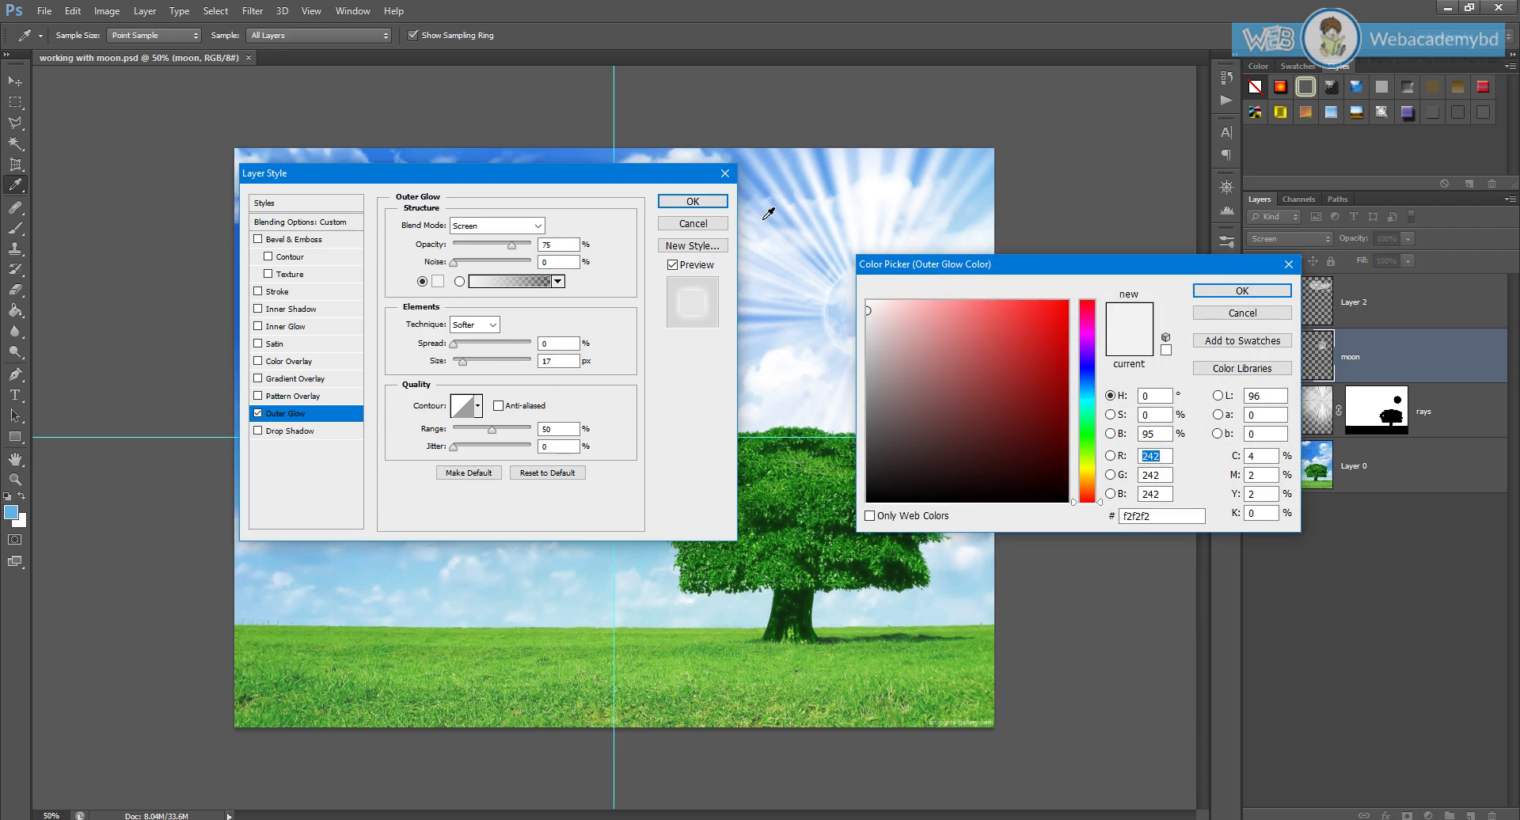
mouse_move(872, 315)
left_mouse_down()
mouse_move(898, 318)
mouse_move(866, 304)
left_mouse_up()
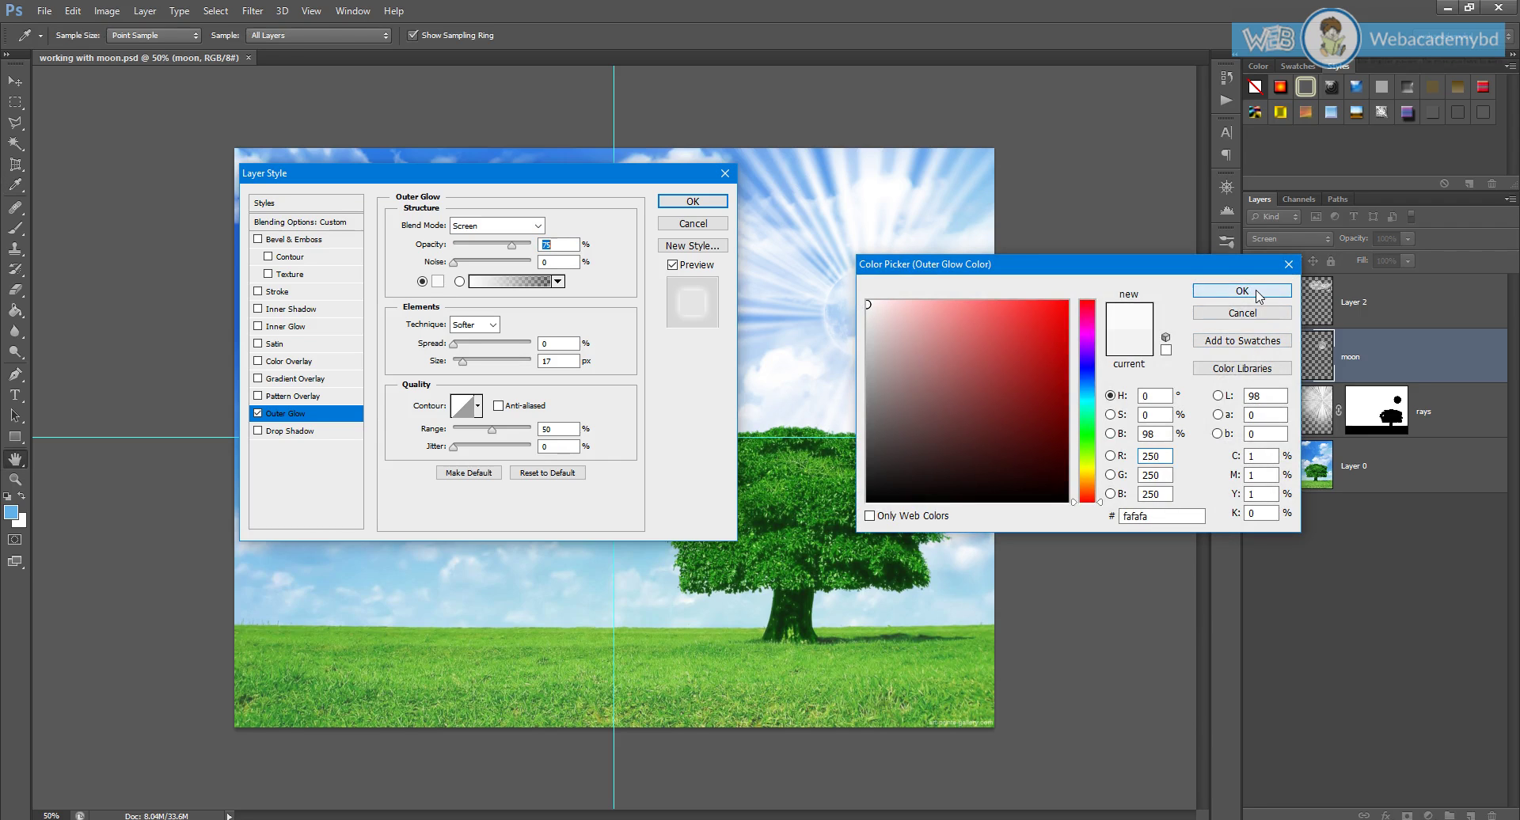
left_click(1242, 291)
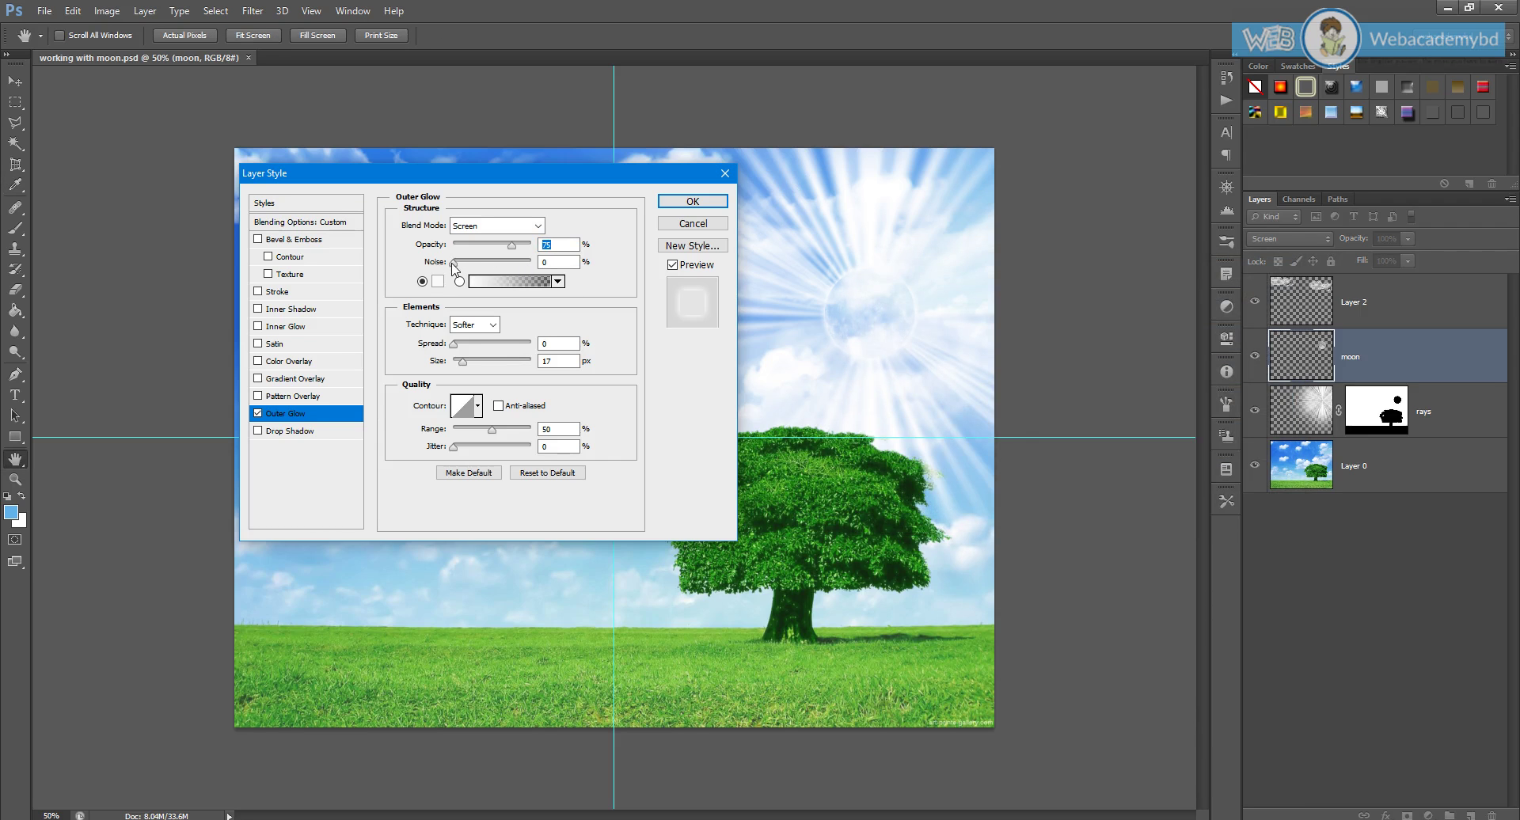
Step: Set the Outer Glow's opacity to 66% and its spread to 20%
left_click_drag(457, 351, 473, 349)
left_click_drag(515, 250, 486, 247)
left_click_drag(475, 349, 477, 349)
left_click_drag(502, 248, 506, 248)
left_click_drag(480, 351, 470, 351)
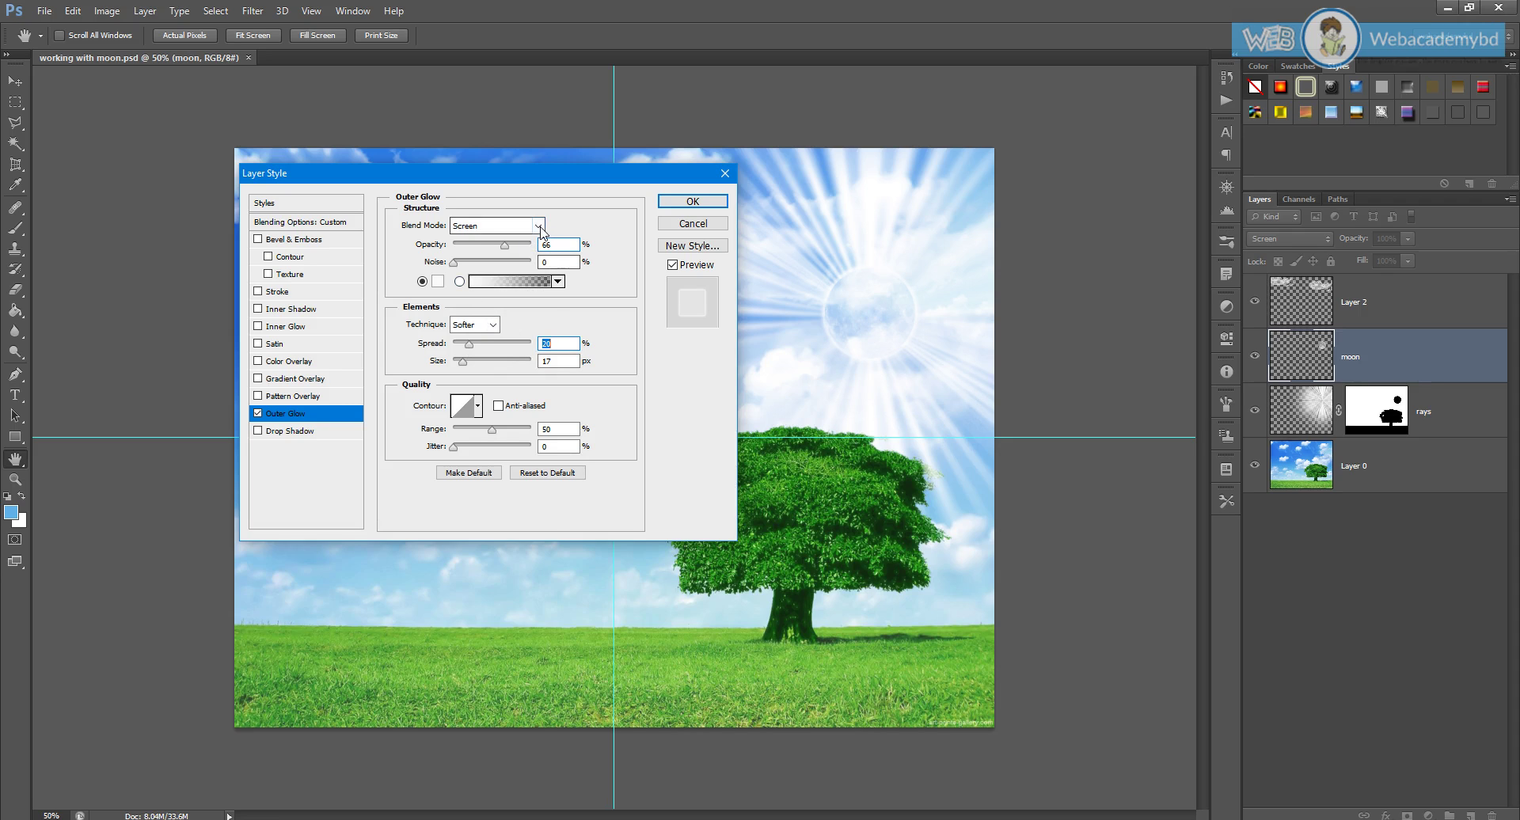
Step: Change the Outer Glow's blend mode to Normal and its spread to 31%
left_click(497, 226)
left_click(477, 243)
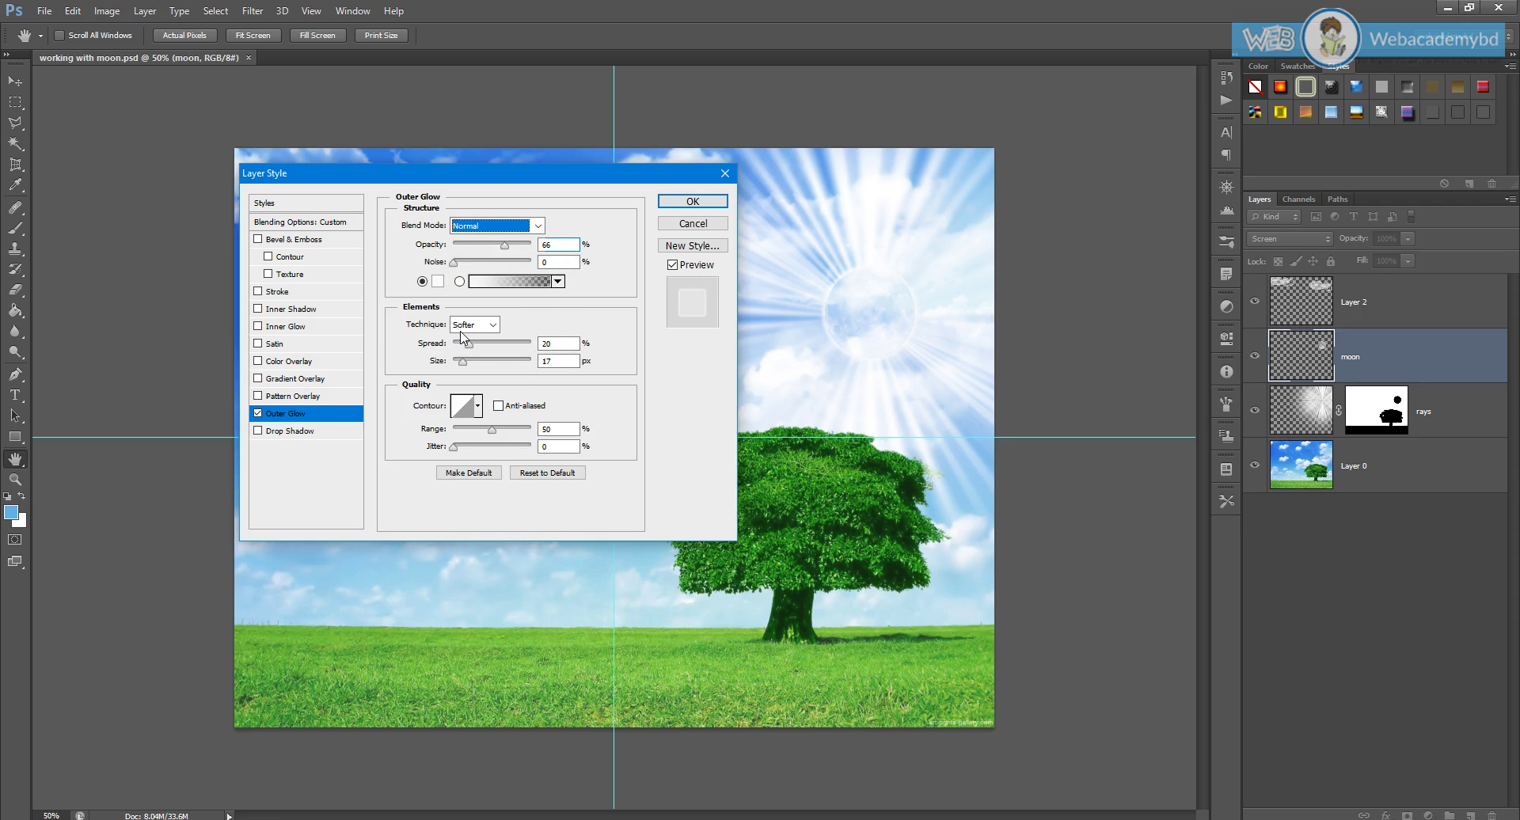
left_click_drag(469, 344, 477, 348)
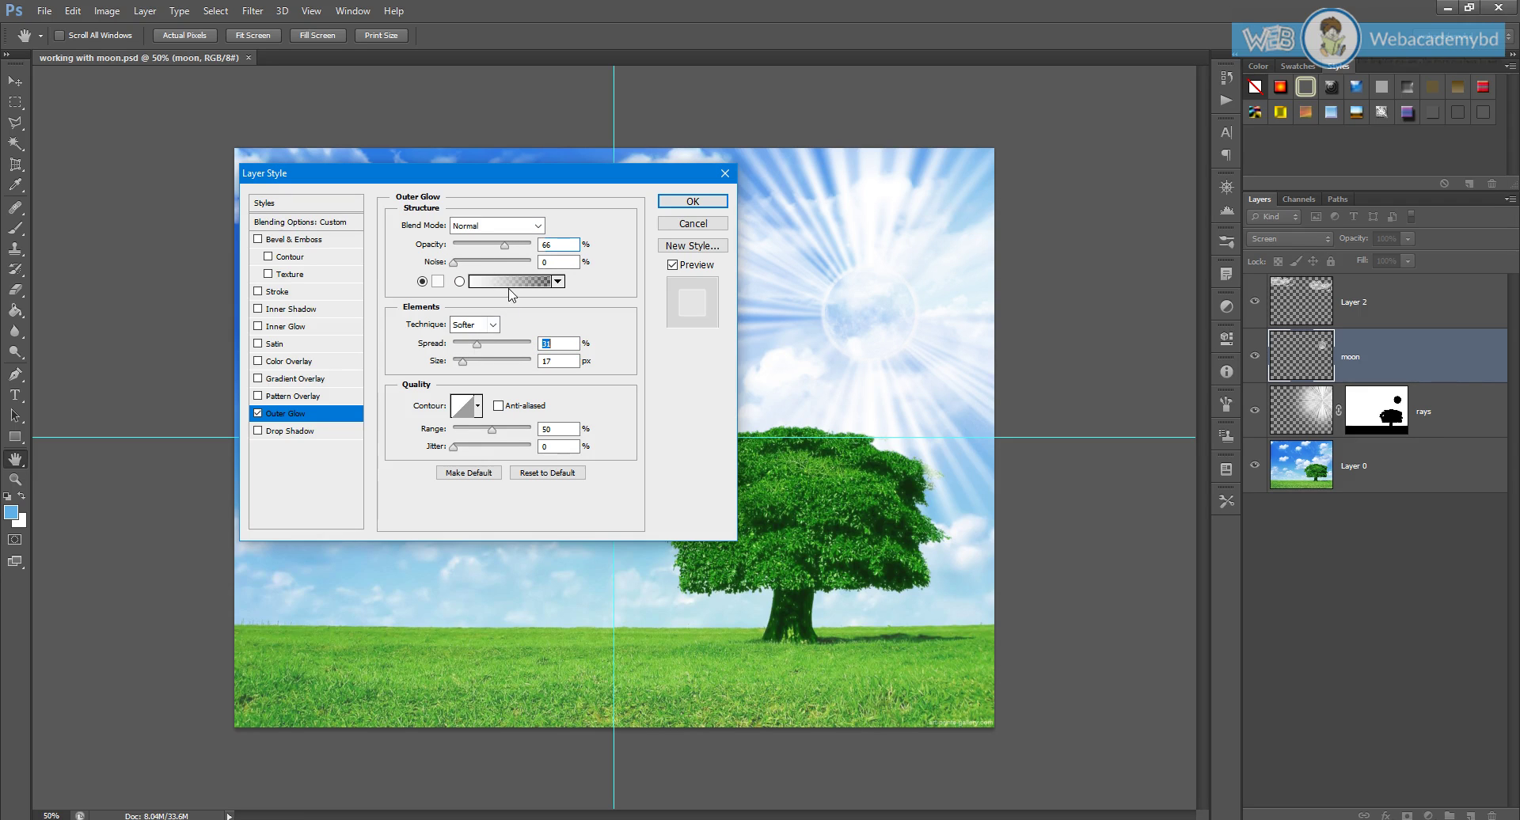
Step: Set the Outer Glow's opacity to 62%, spread to 39% and size to 10 px
left_click_drag(463, 362, 479, 347)
mouse_move(507, 252)
left_mouse_down()
mouse_move(519, 247)
mouse_move(480, 259)
left_mouse_up()
left_click_drag(480, 344, 482, 344)
left_click_drag(571, 361, 538, 362)
left_click(495, 247)
Step: Set the Outer Glow's blend mode to Screen and apply the layer style to the moon
left_click(536, 232)
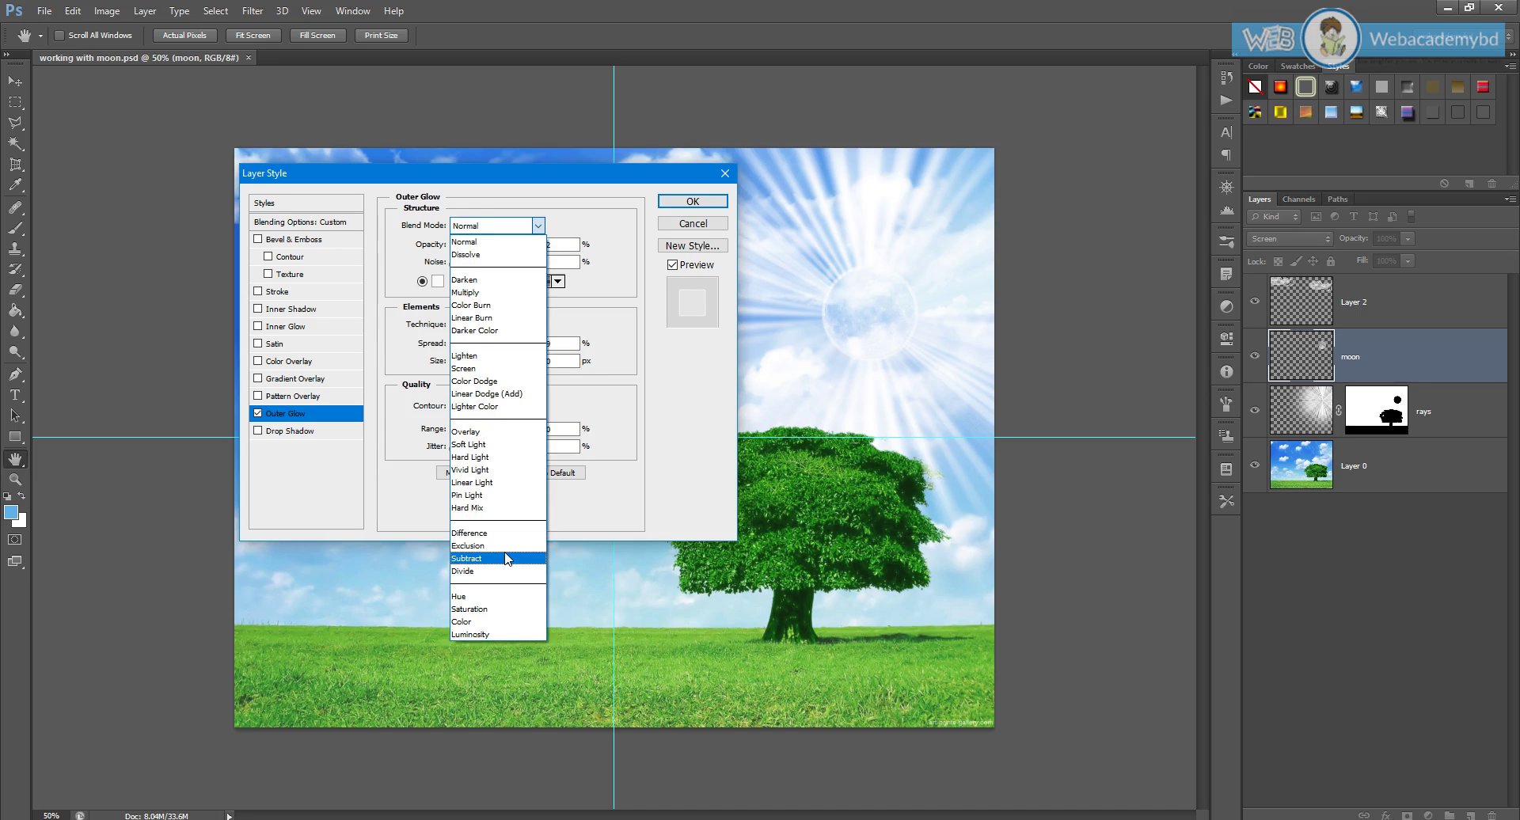
left_click(479, 369)
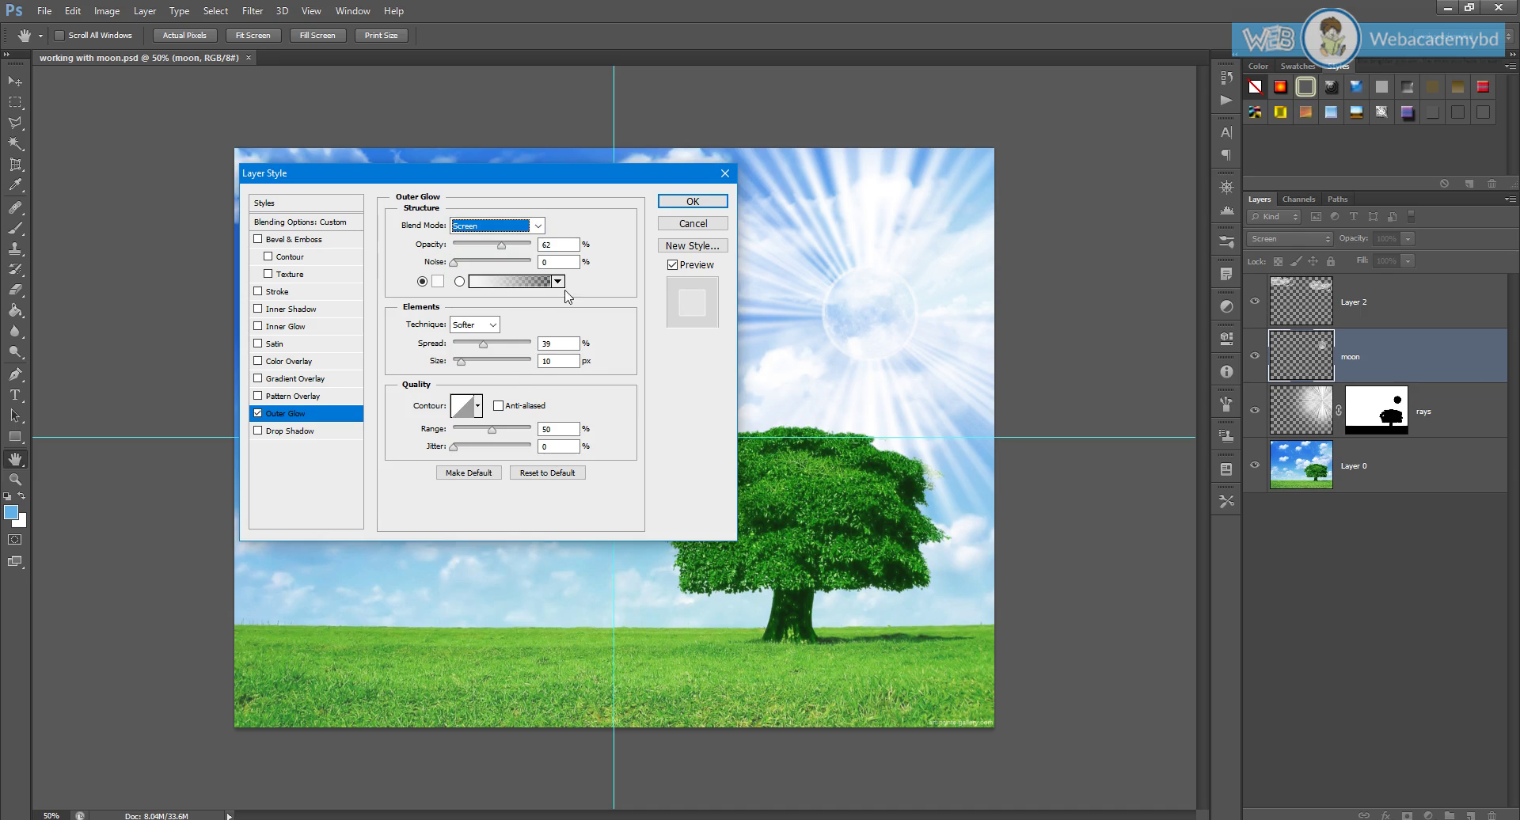
left_click(692, 202)
key("w")
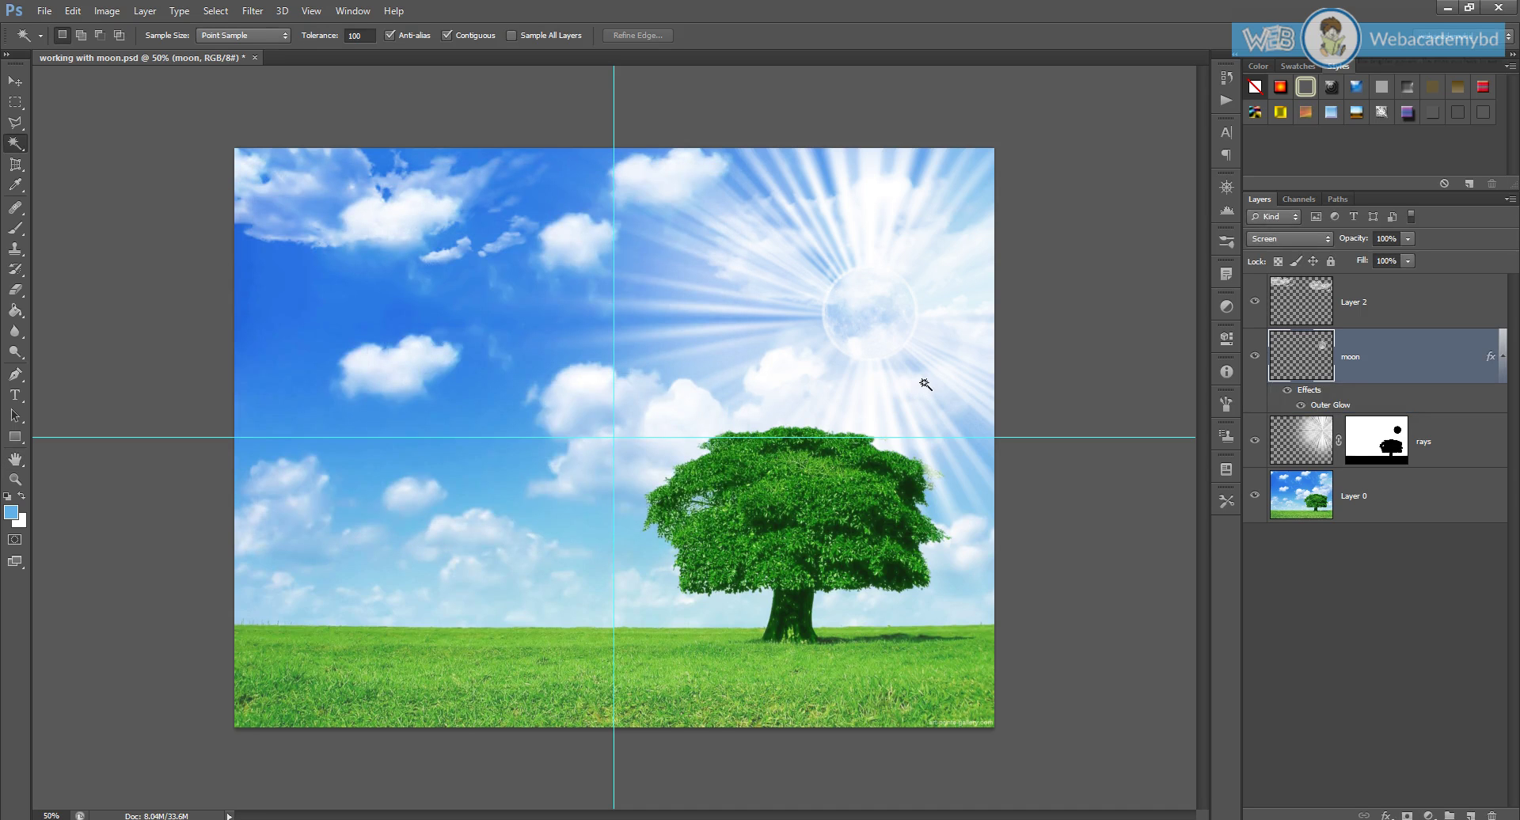
Step: Examine the glow around the moon's edge up close against the full image
left_click(920, 323, "ctrl")
left_click(919, 323, "ctrl")
left_click(920, 323, "ctrl")
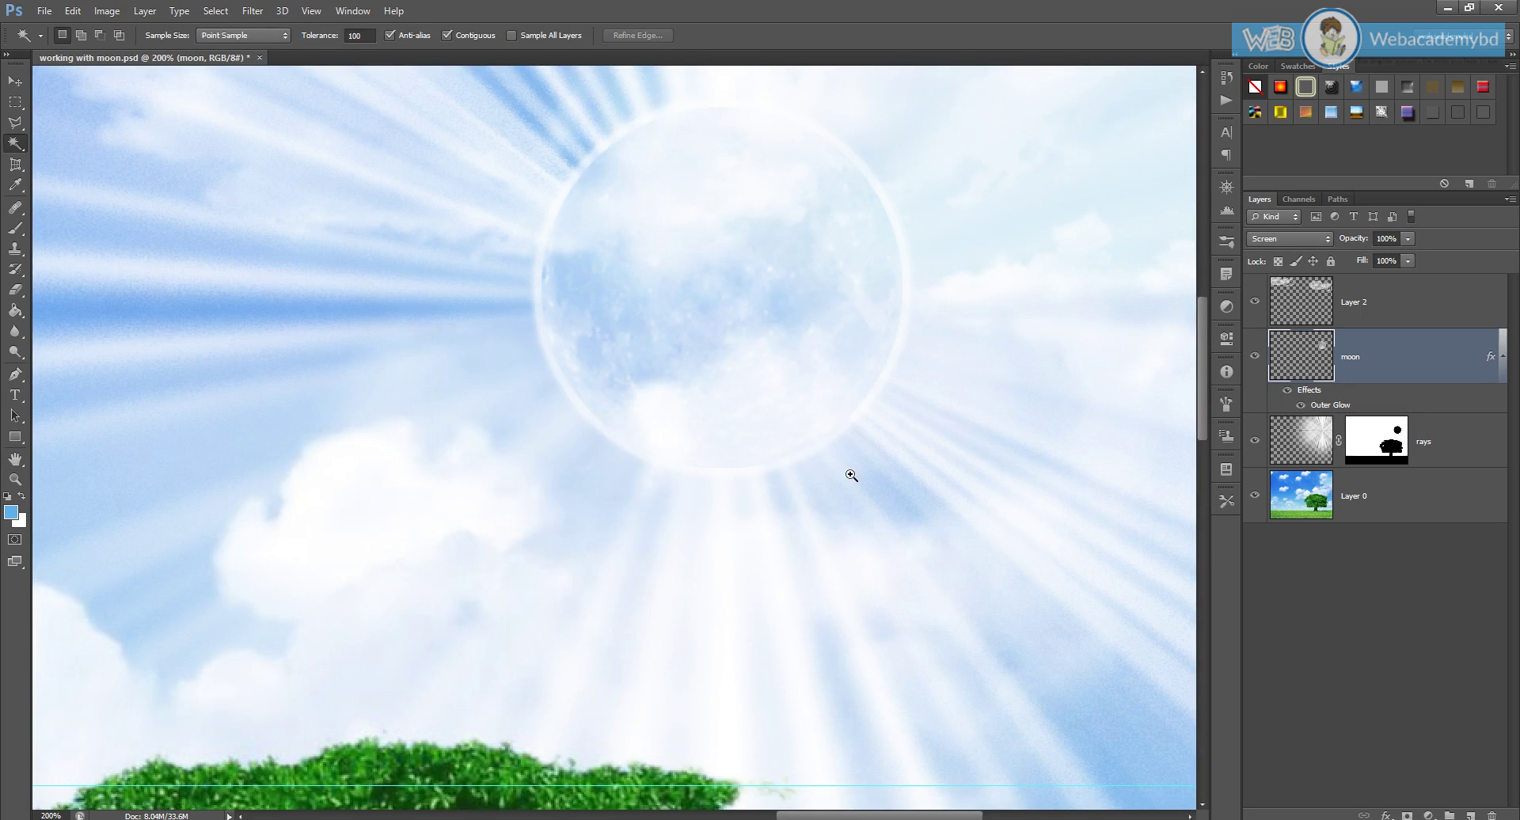
left_click(710, 371, "alt")
left_click(710, 371, "alt")
left_click(710, 372, "alt")
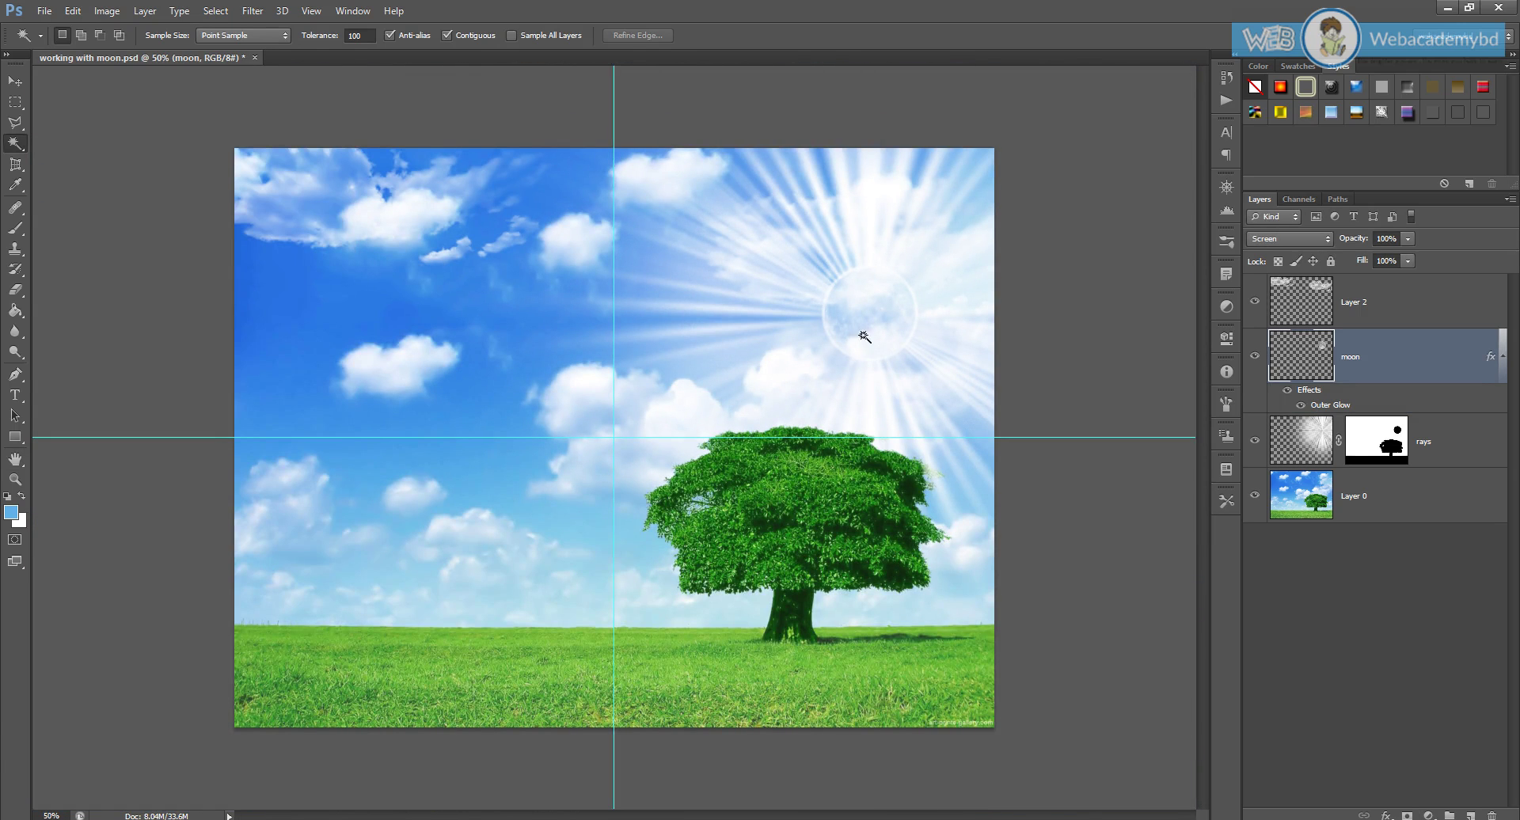
left_click(1385, 815)
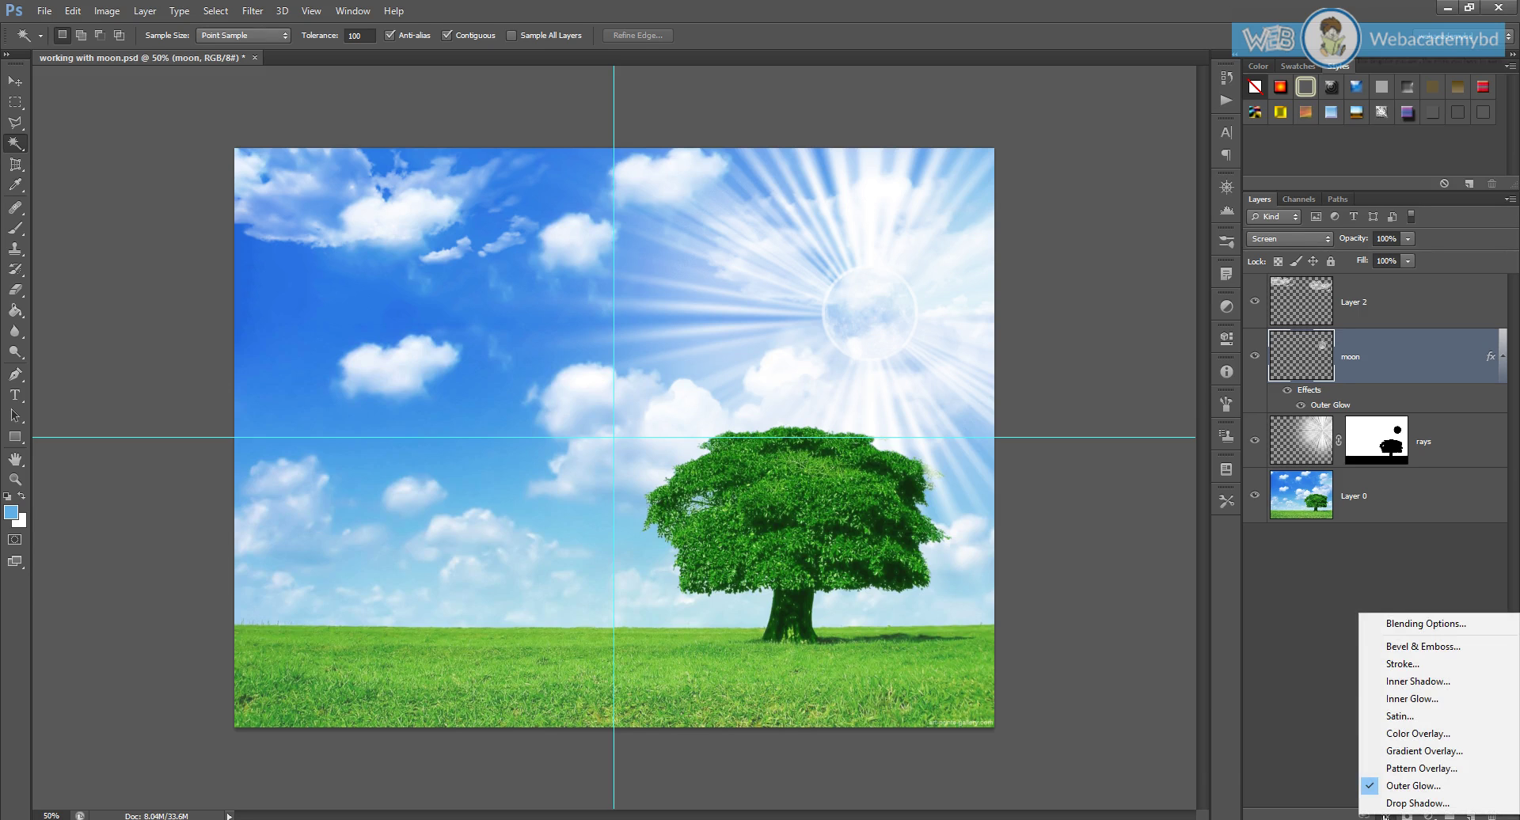
left_click(1385, 815)
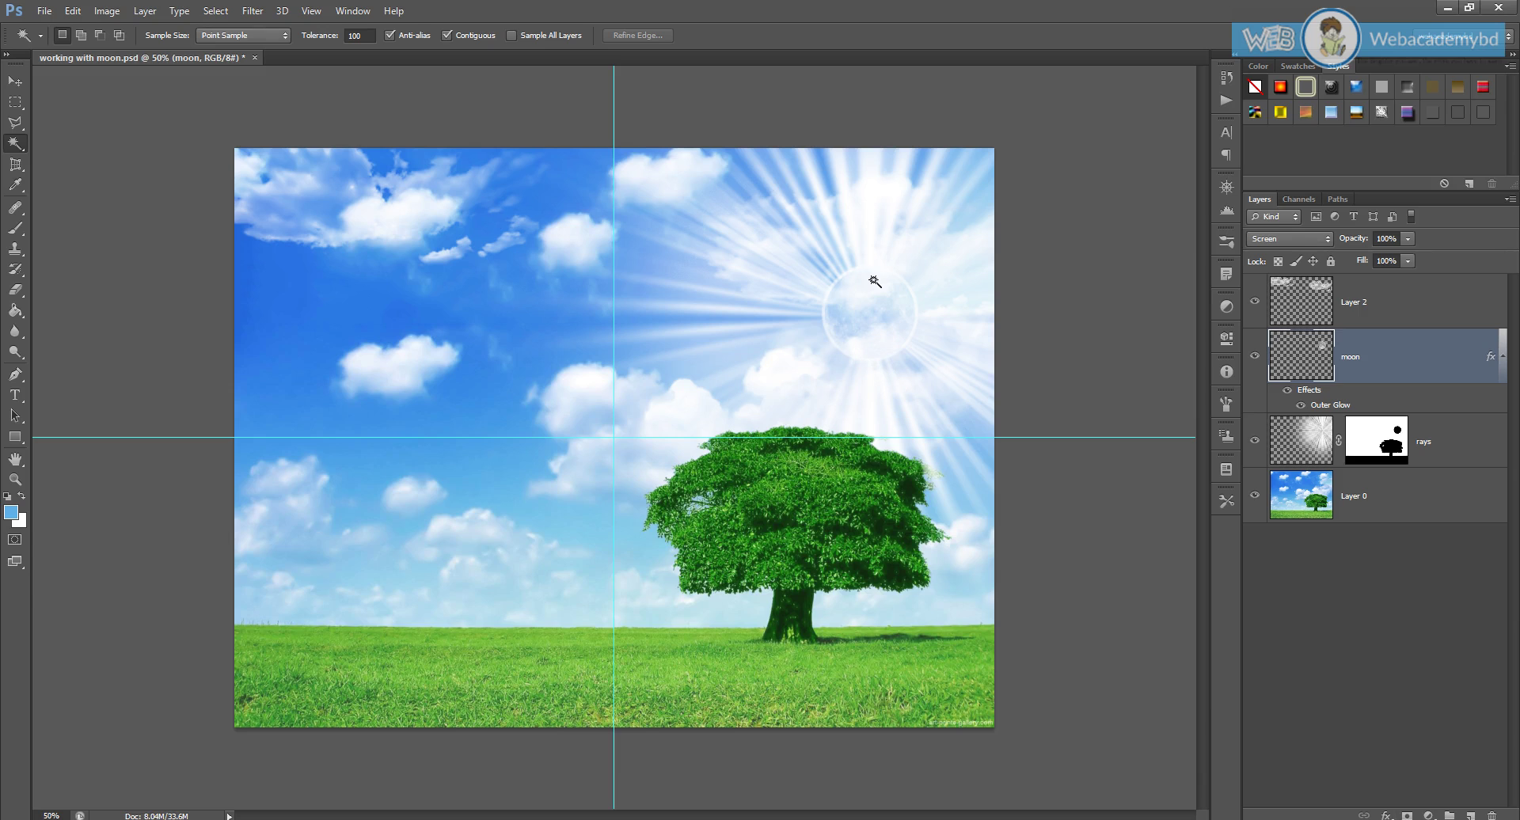
left_click(1386, 815)
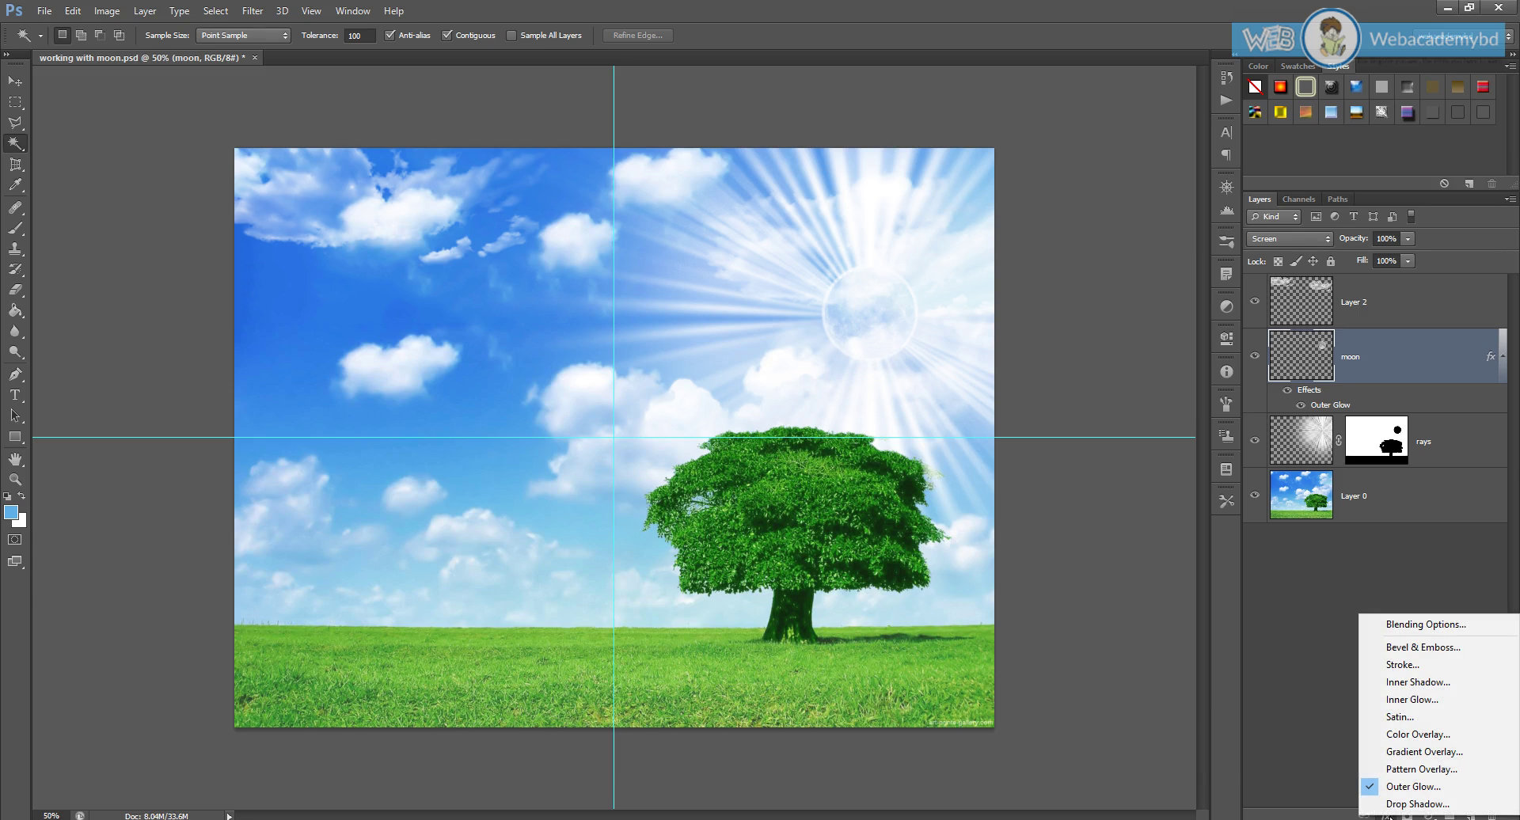
left_click(1368, 388)
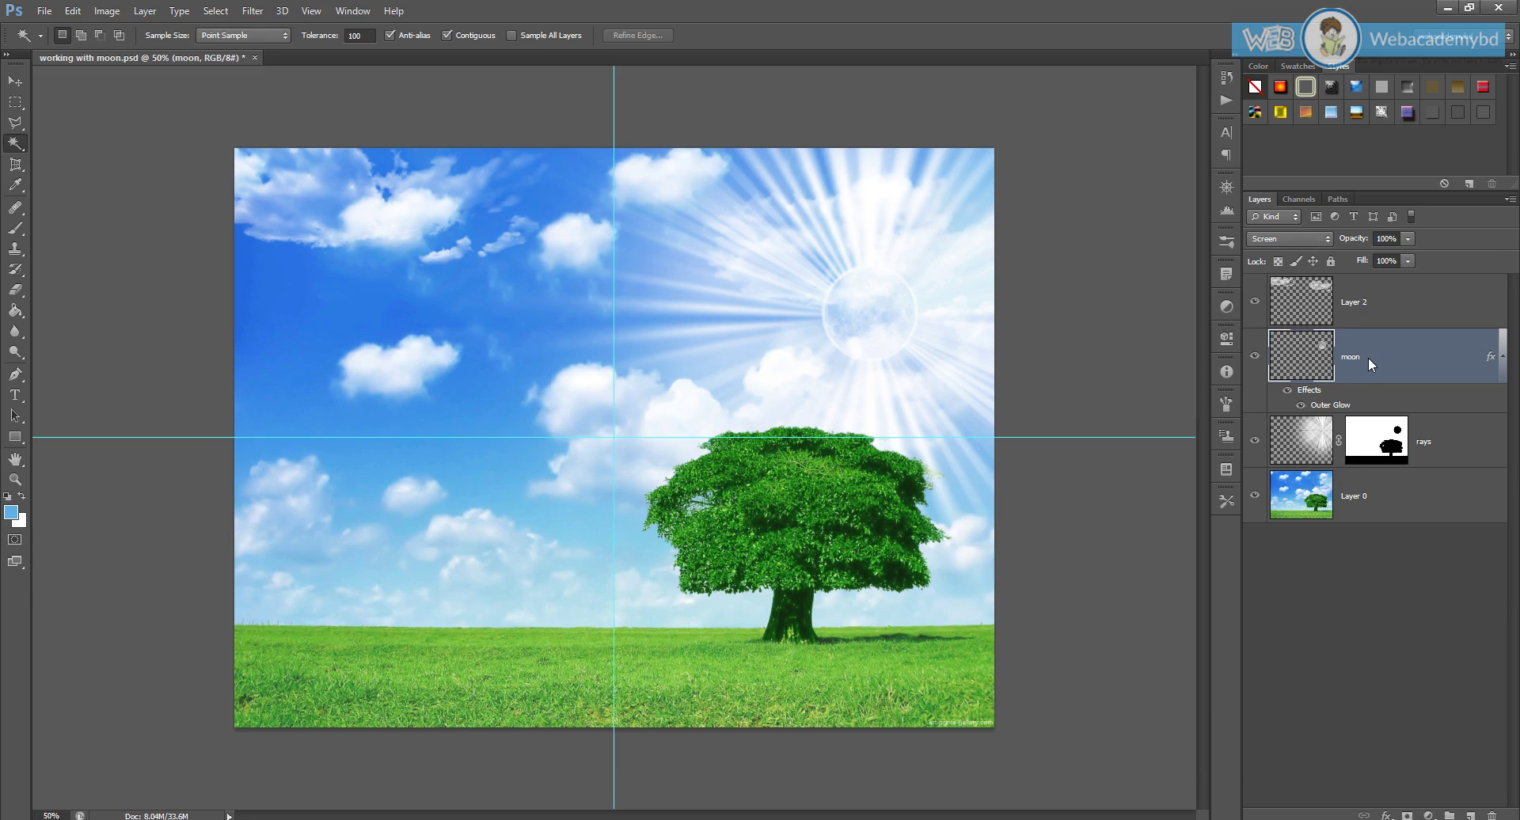
left_click(1321, 448)
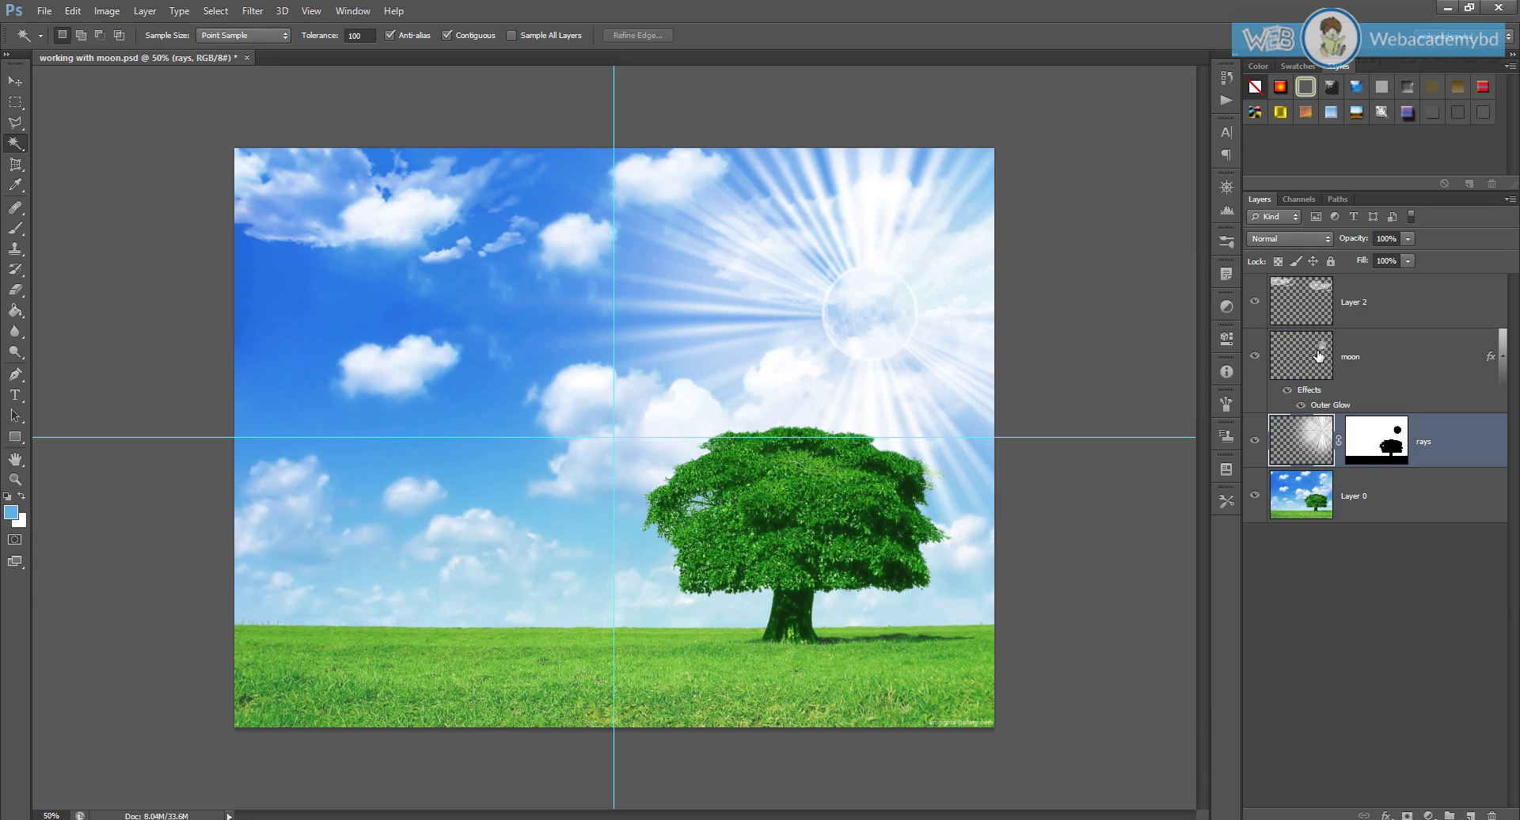
left_click(1319, 357)
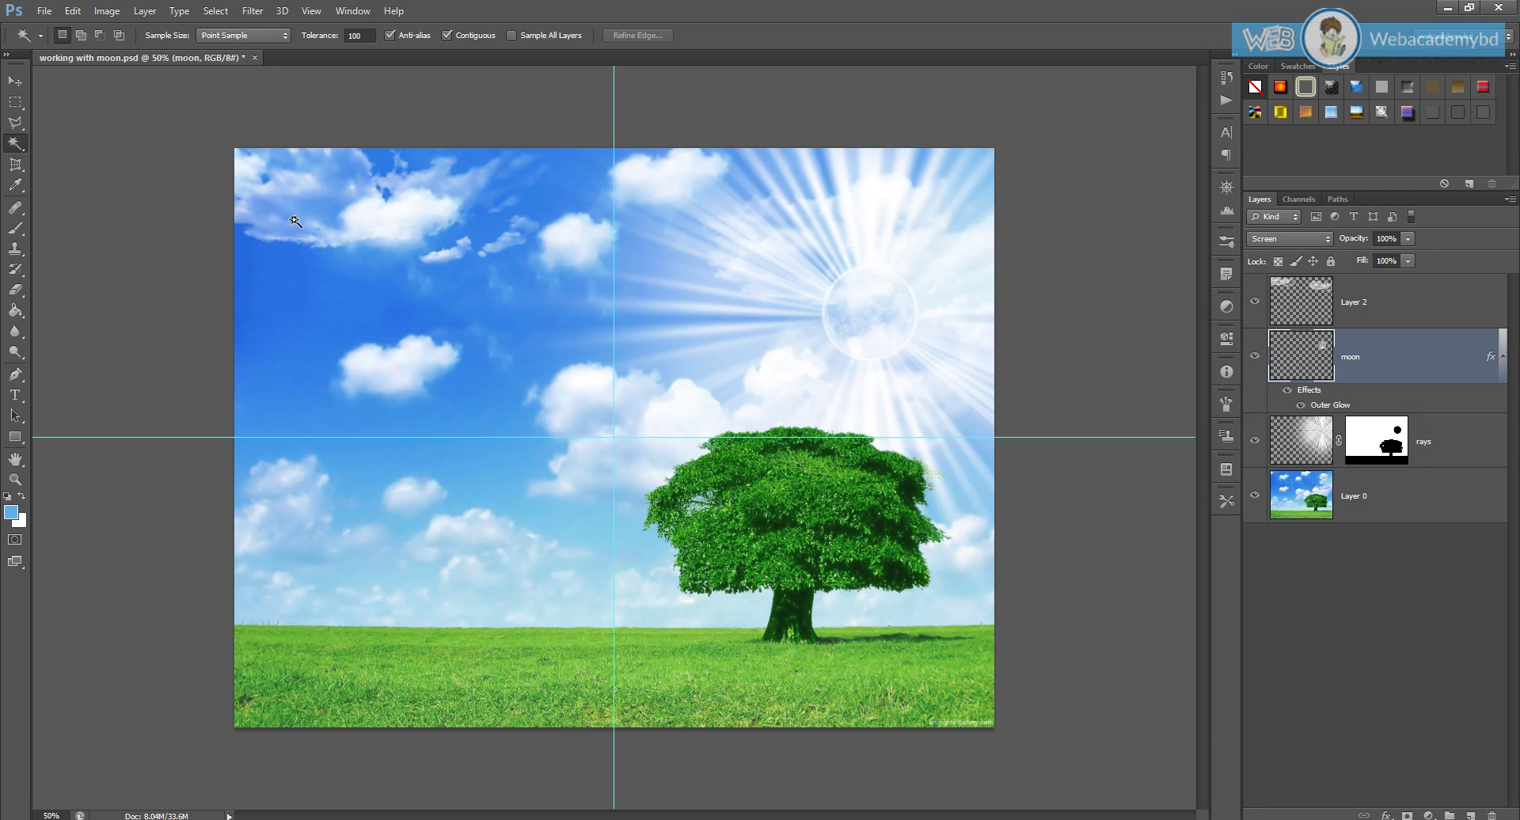
Step: Open sunflower-images-004.jpg from the Marquee Tools exercise folder
left_click(44, 11)
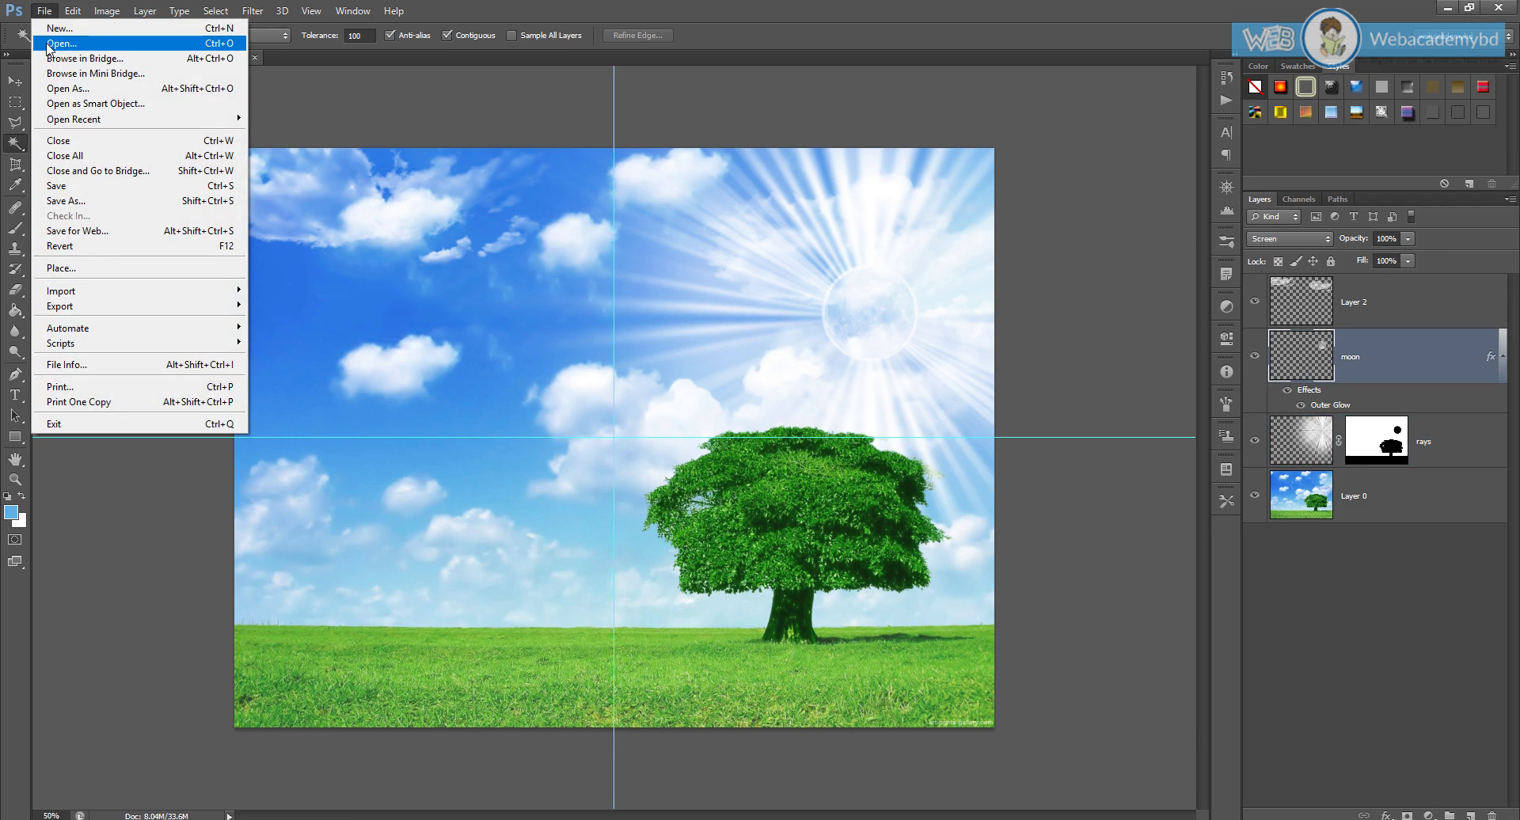
left_click(60, 44)
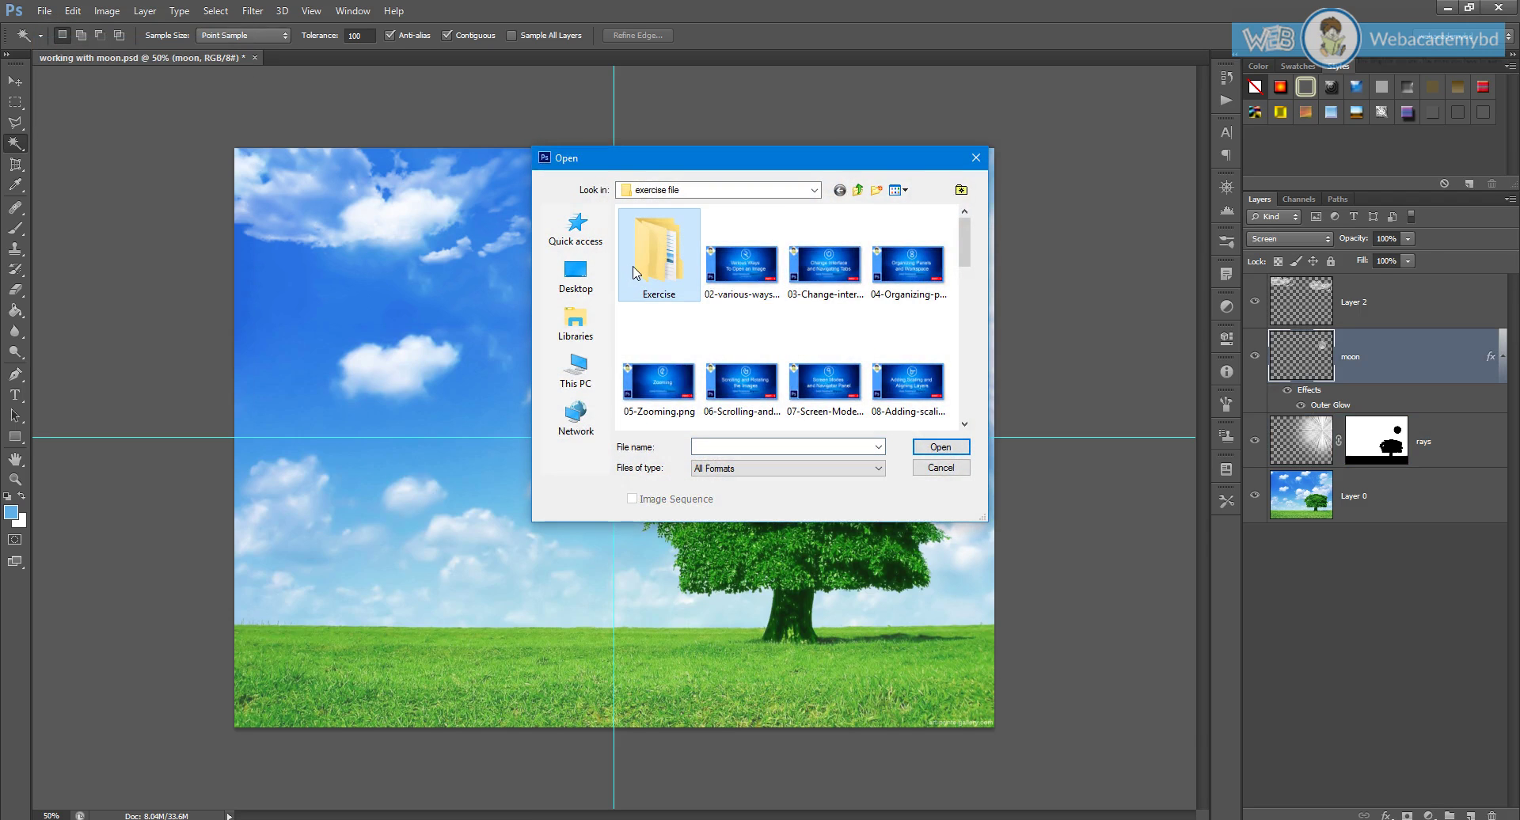
double_click(633, 272)
double_click(686, 351)
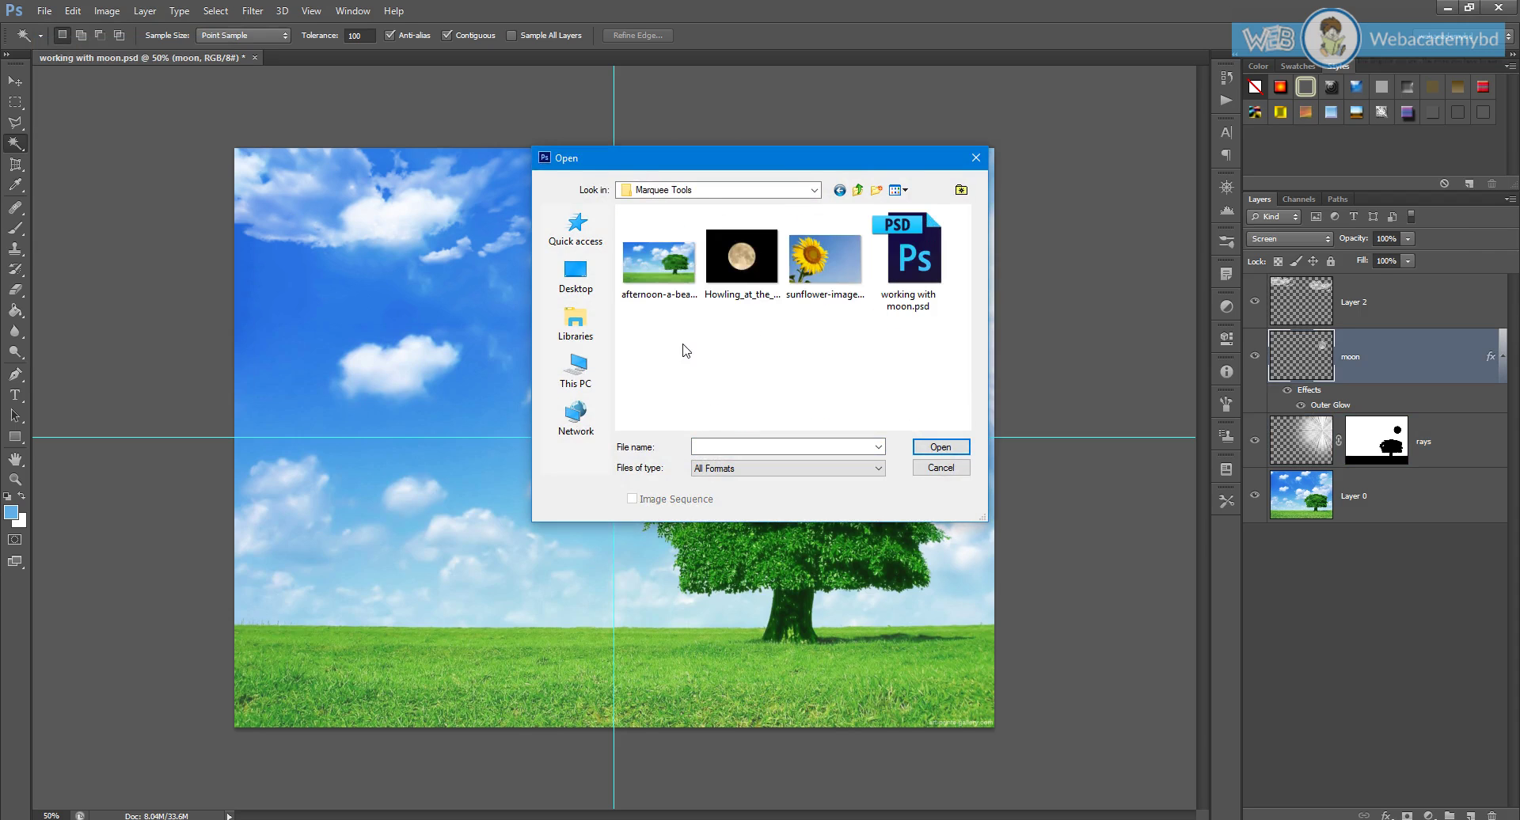
left_click(823, 309)
left_click(941, 447)
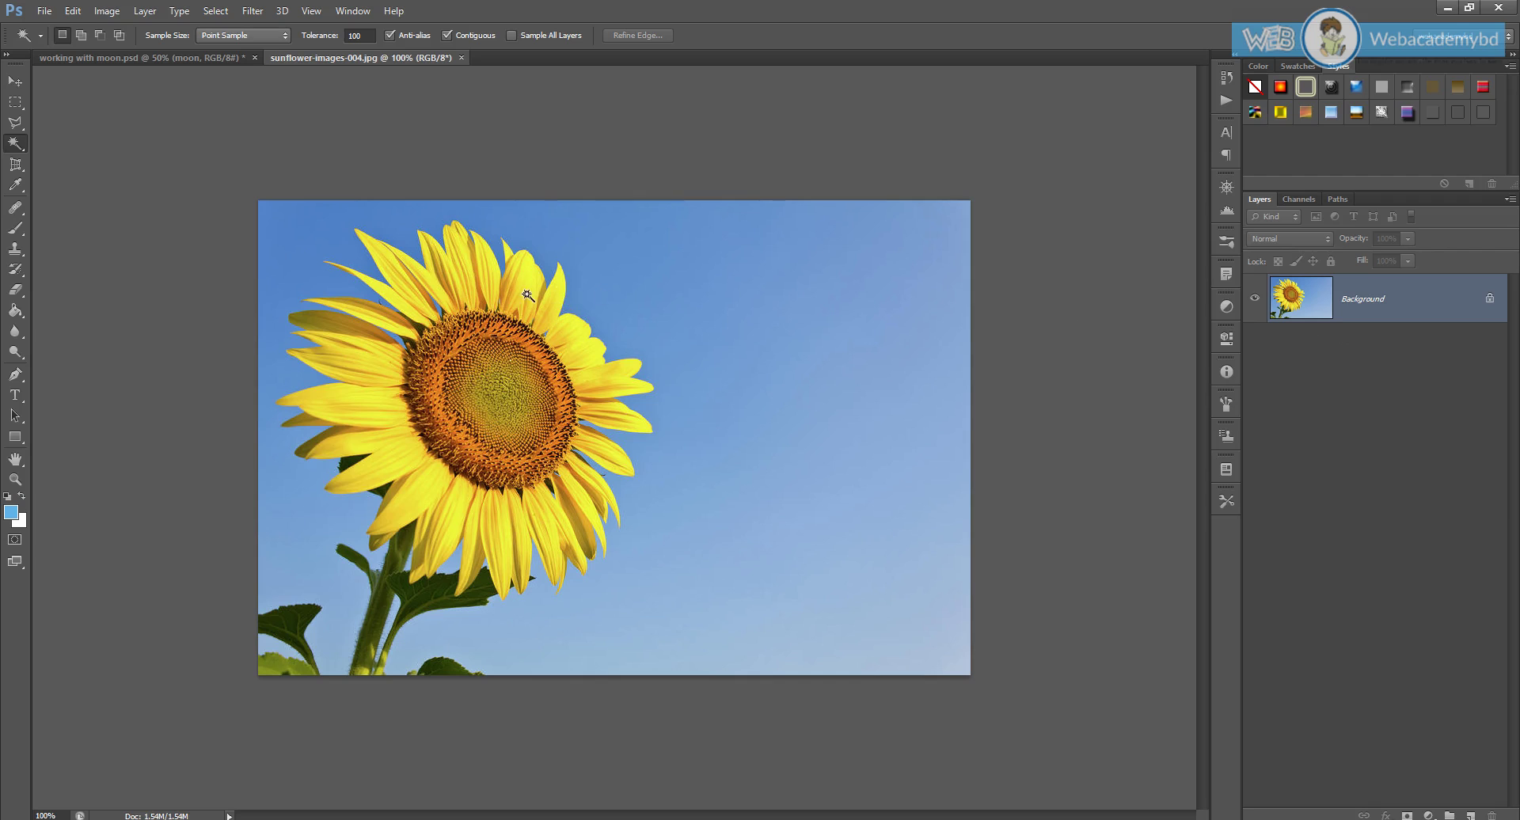
Step: Select the blue sky around the sunflower with the Magic Wand at a tolerance of 100
right_click(13, 148)
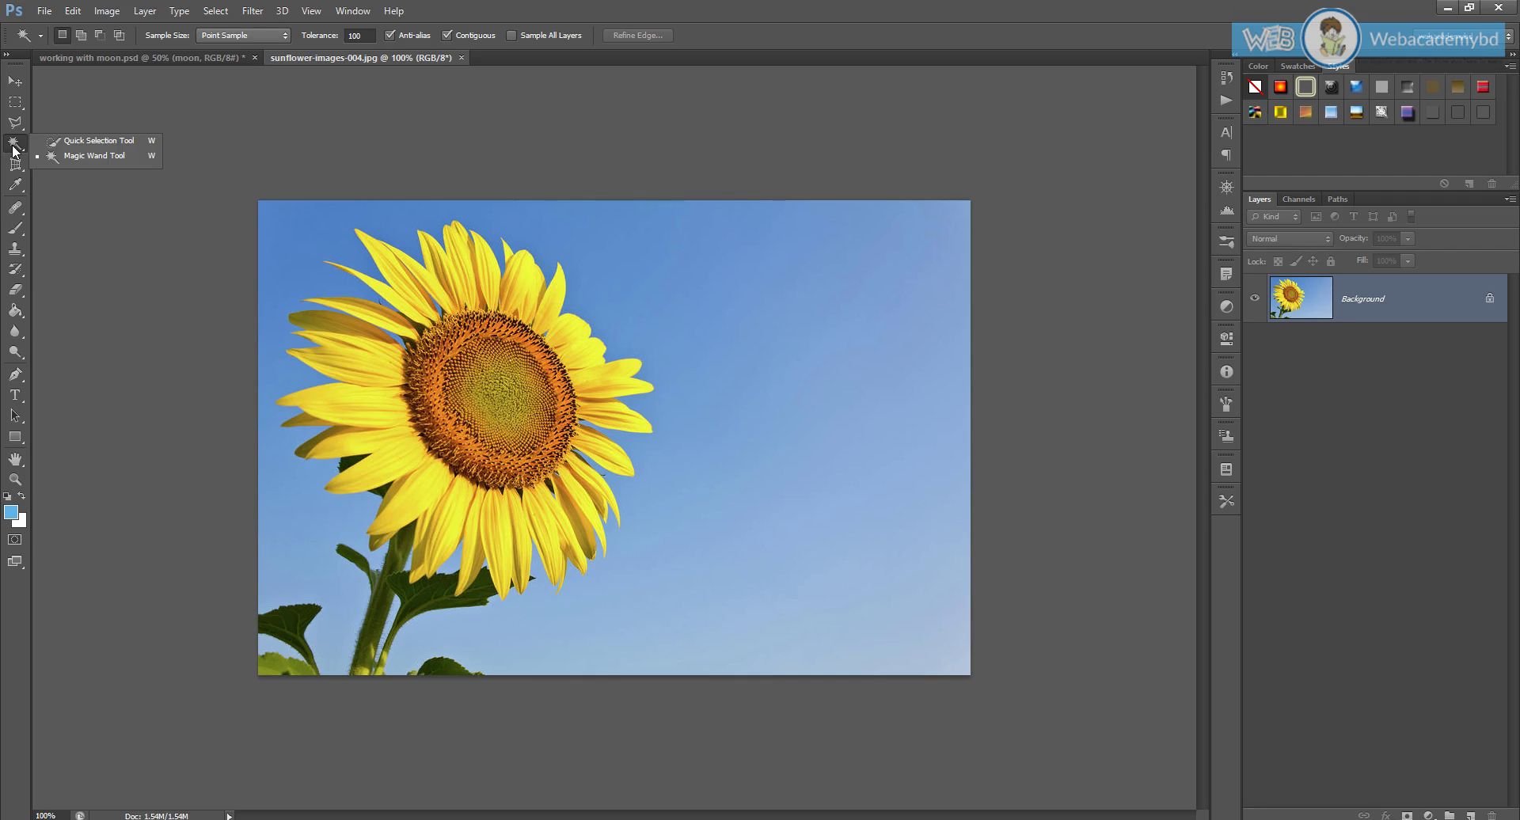
left_click(101, 156)
left_click(349, 37)
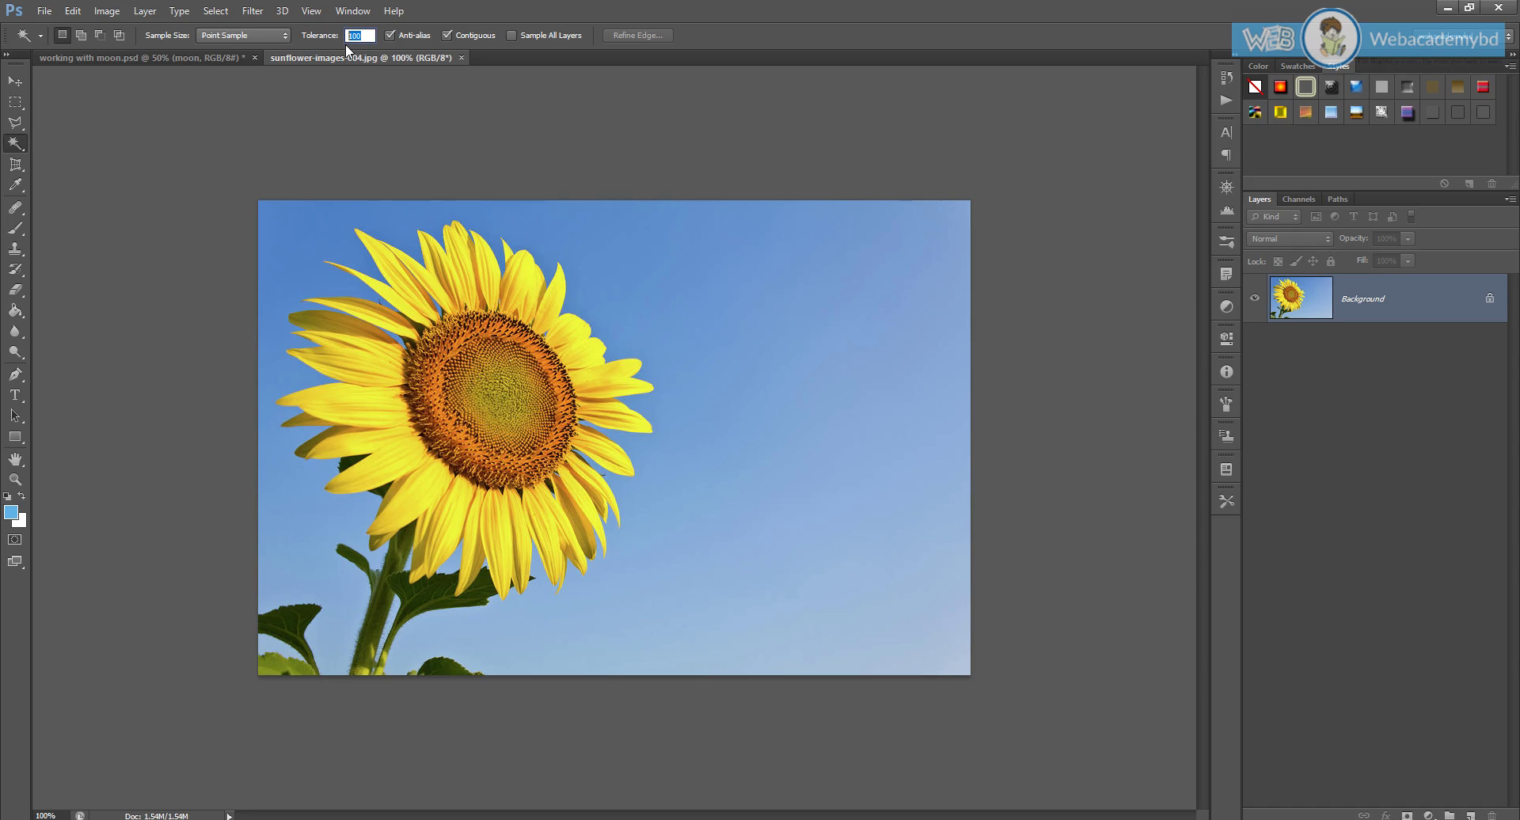
key("Return")
left_click(800, 259)
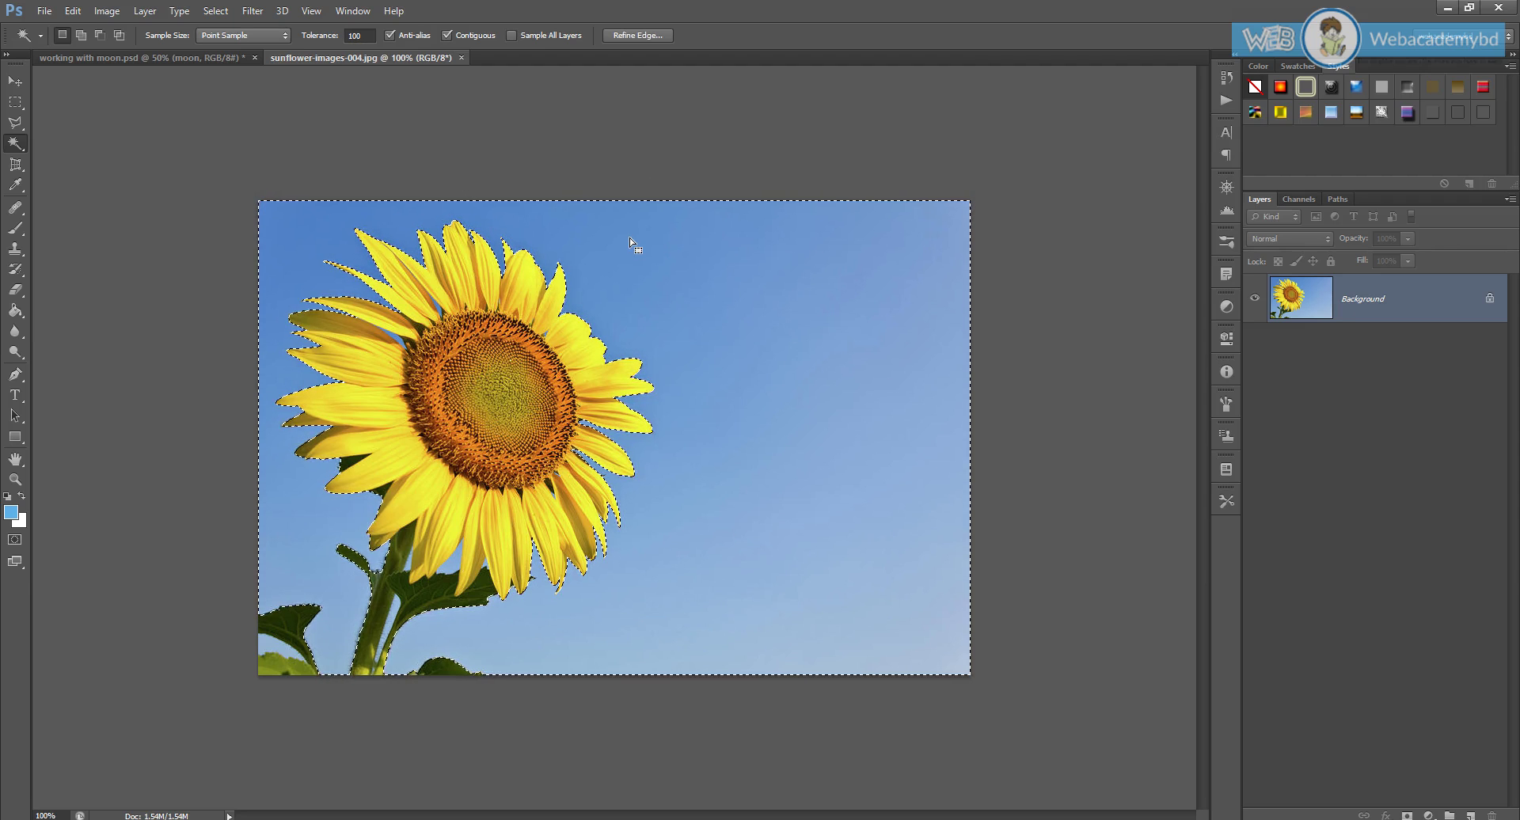
Step: Reselect the sky with the Magic Wand at a tolerance of 32, adding the paler lower area to the selection
left_click(356, 36)
type("32")
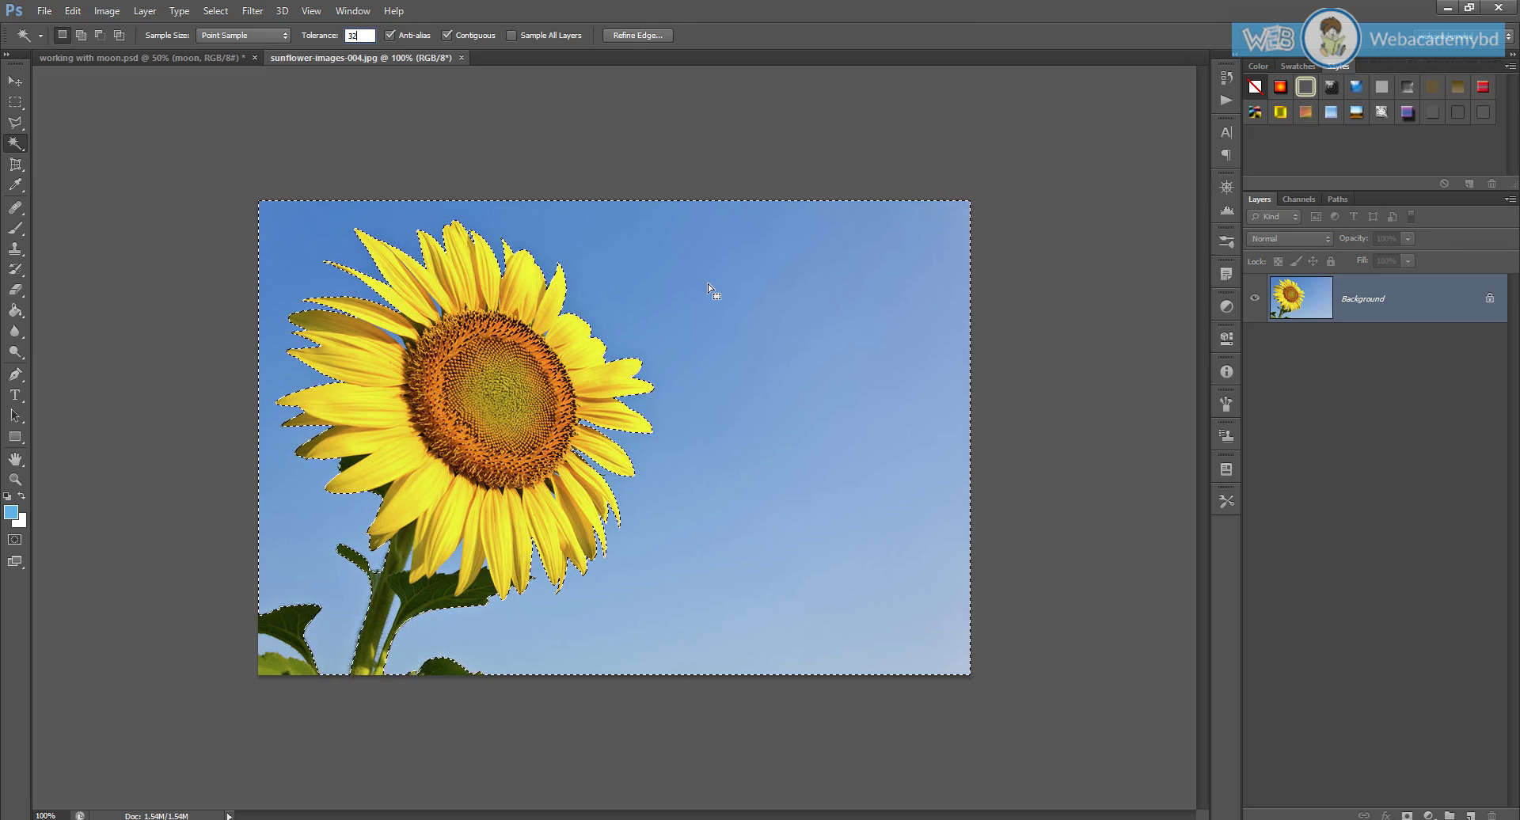
left_click(691, 271)
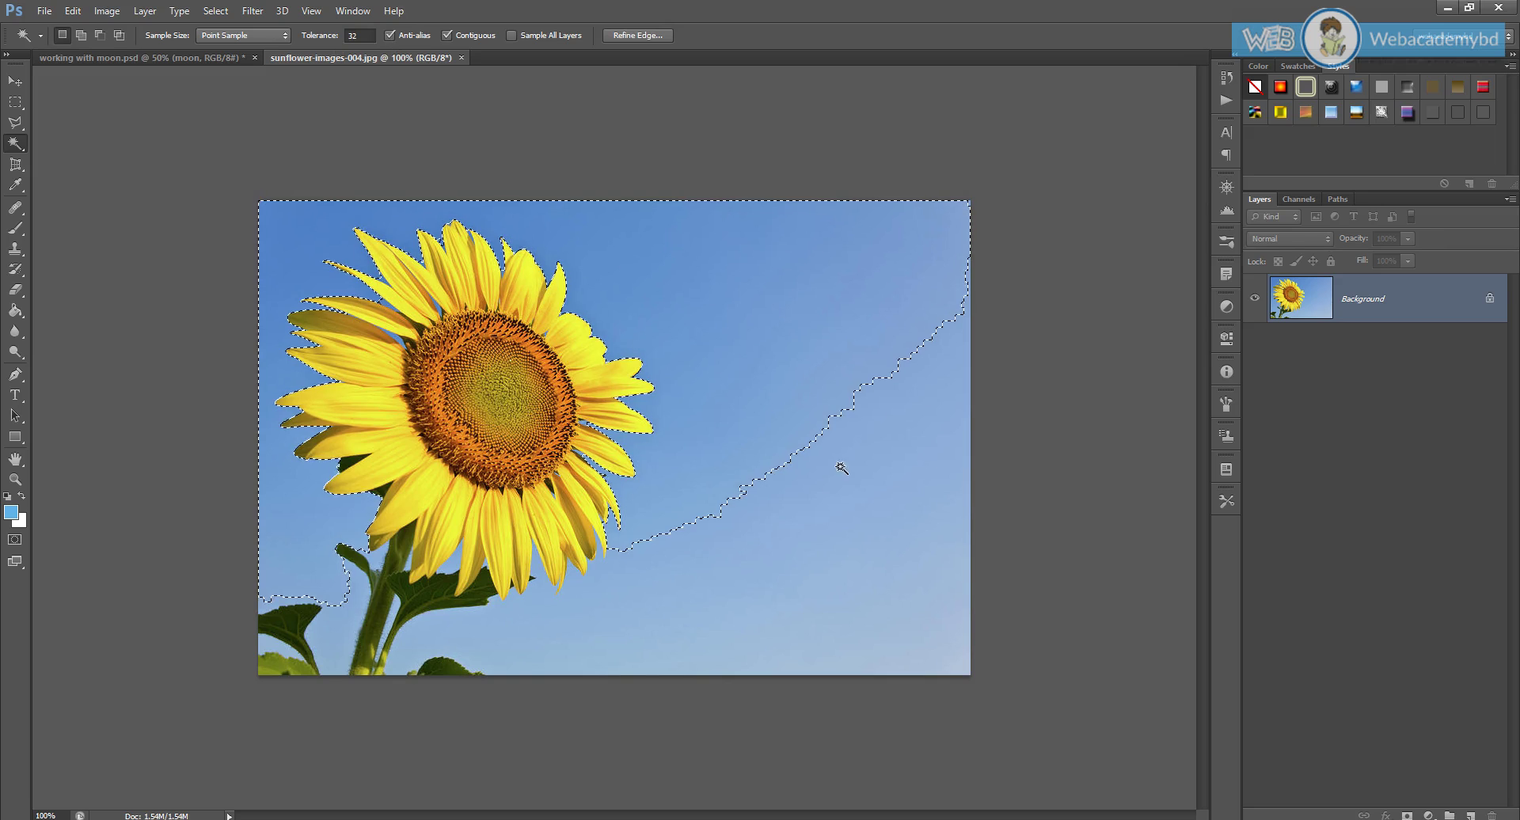
key("shift")
left_click(846, 569)
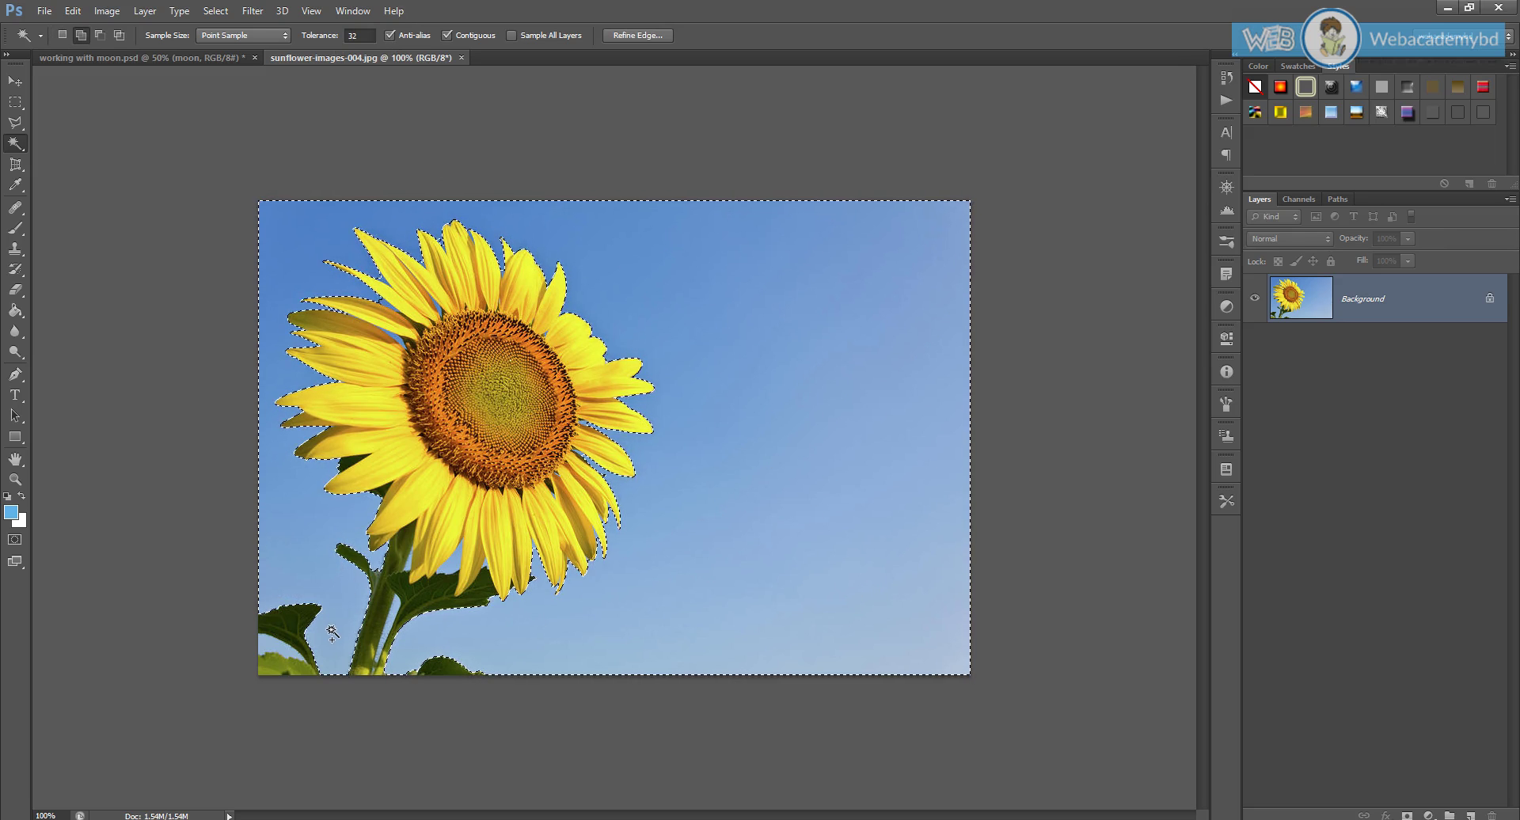
Step: Set the Magic Wand tolerance to 100
left_click(360, 36)
type("100")
key("Return")
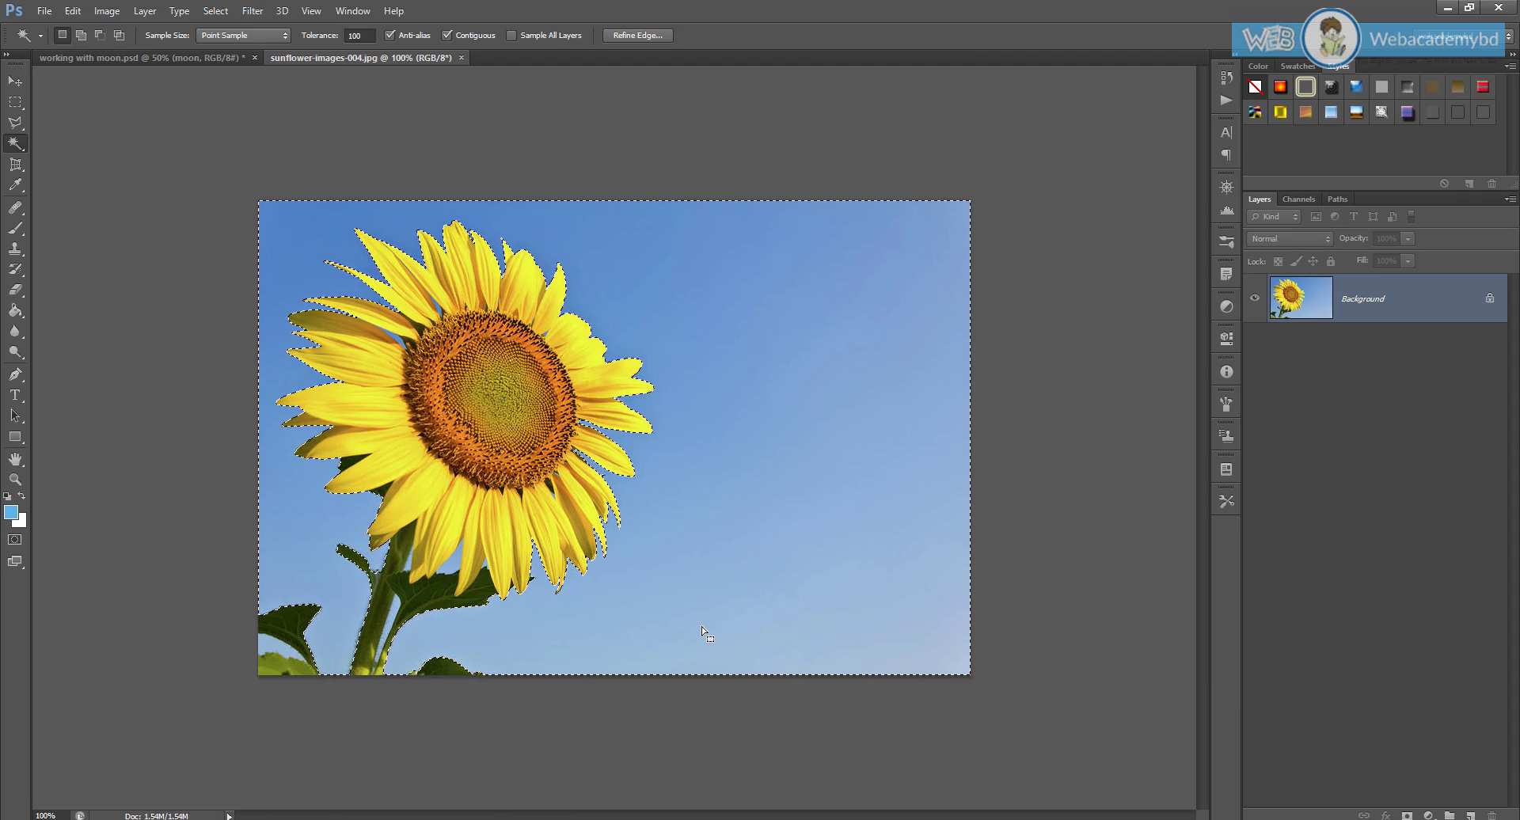
scroll(442, 557, "up", 2)
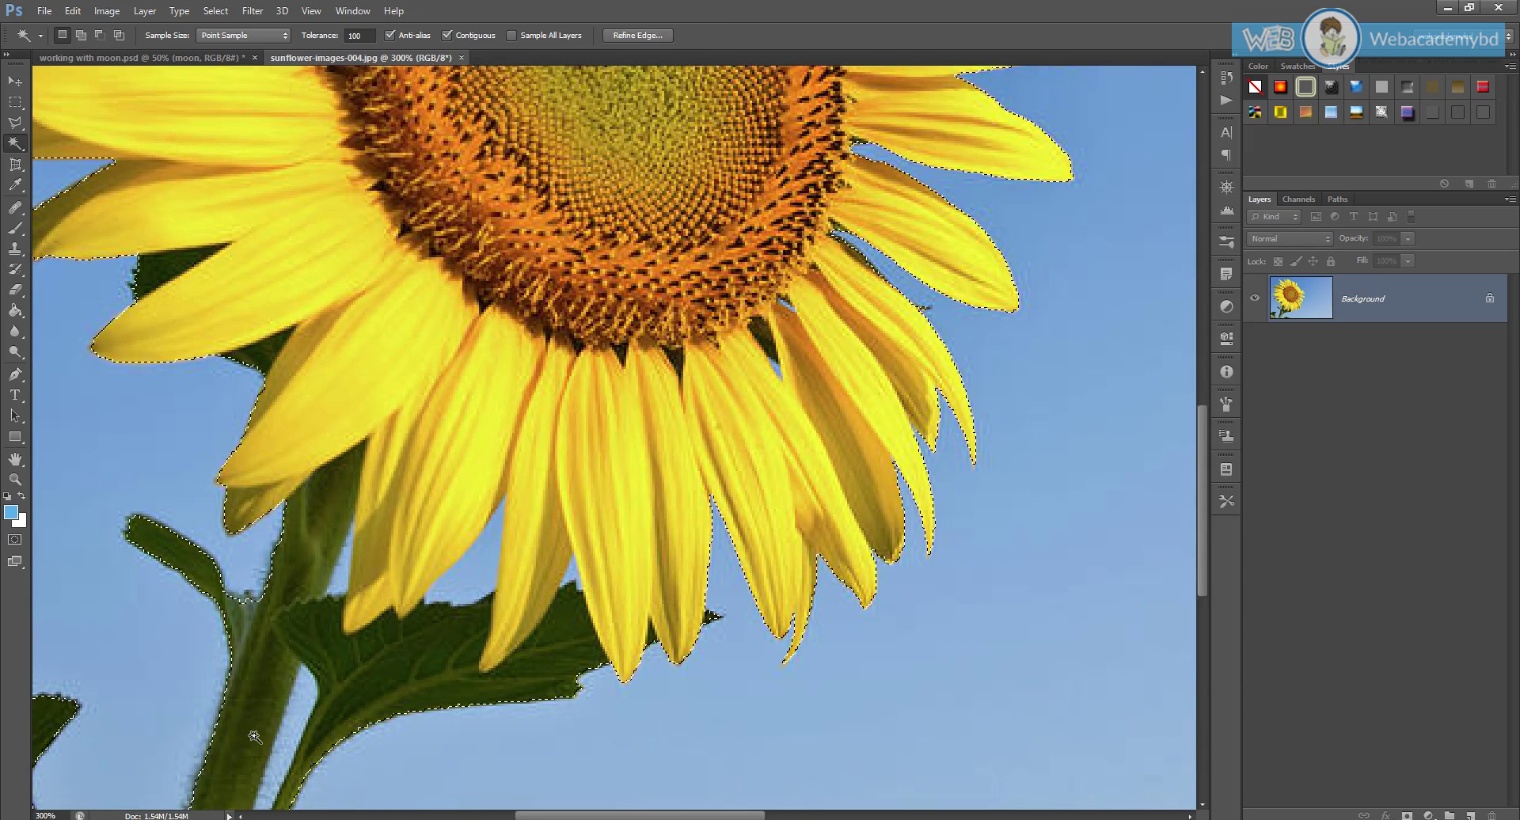
Step: Expand the sky selection around the sunflower with the Grow command
left_click_drag(315, 743, 598, 411)
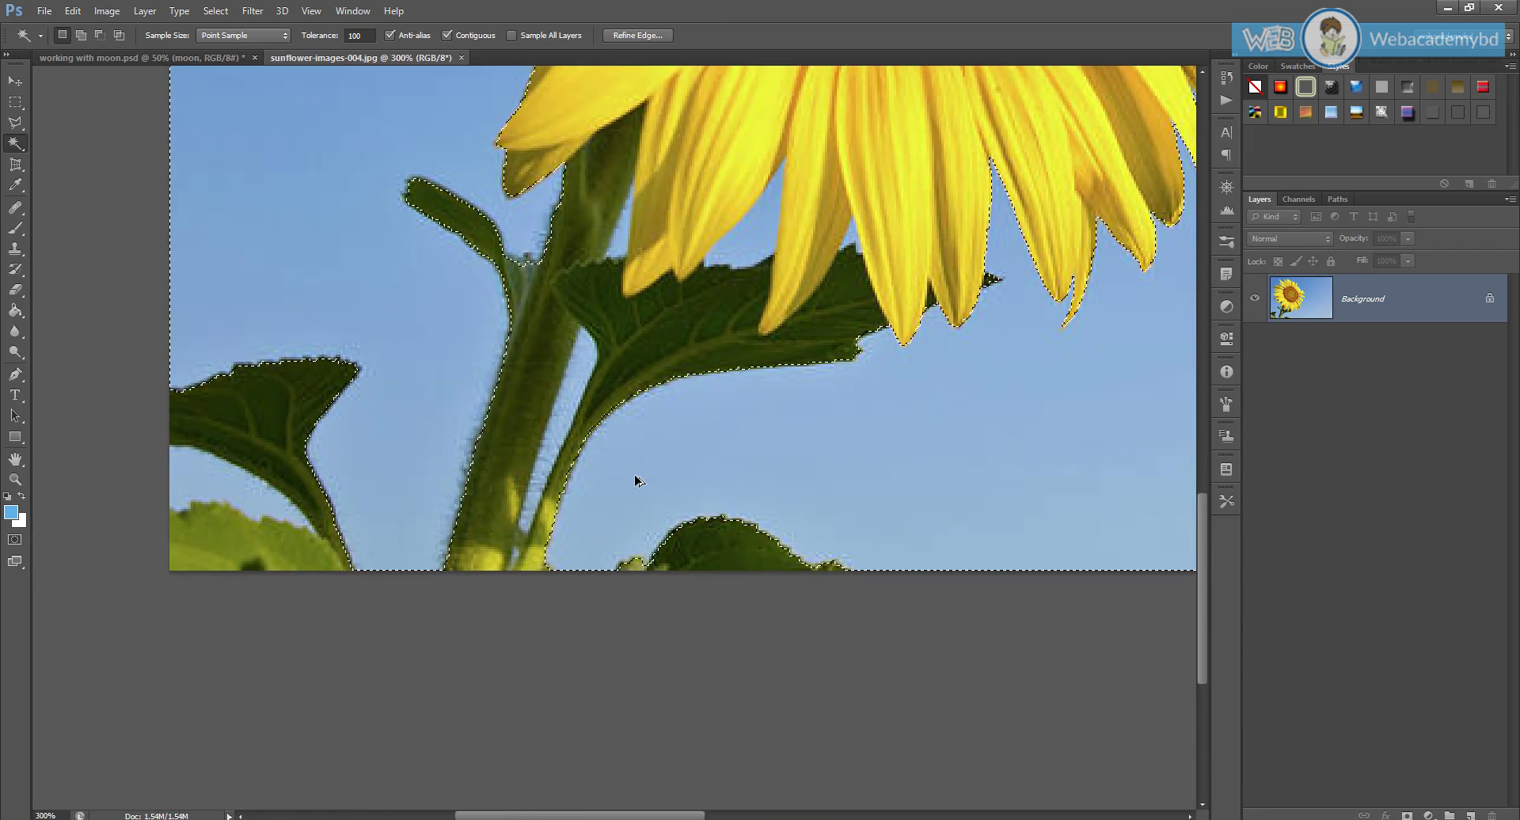
scroll(636, 481, "down", 2)
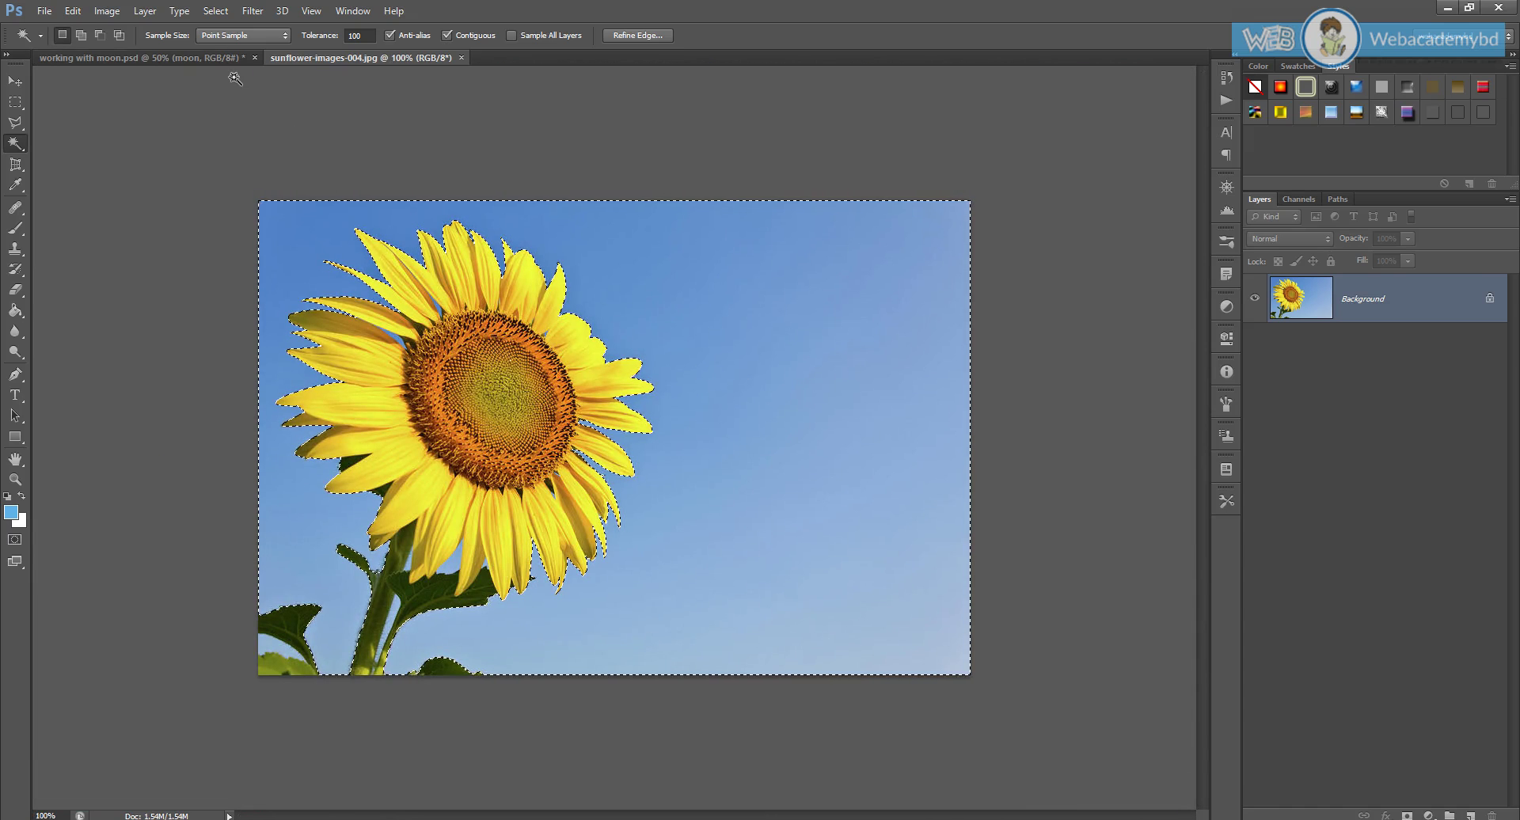
left_click(215, 11)
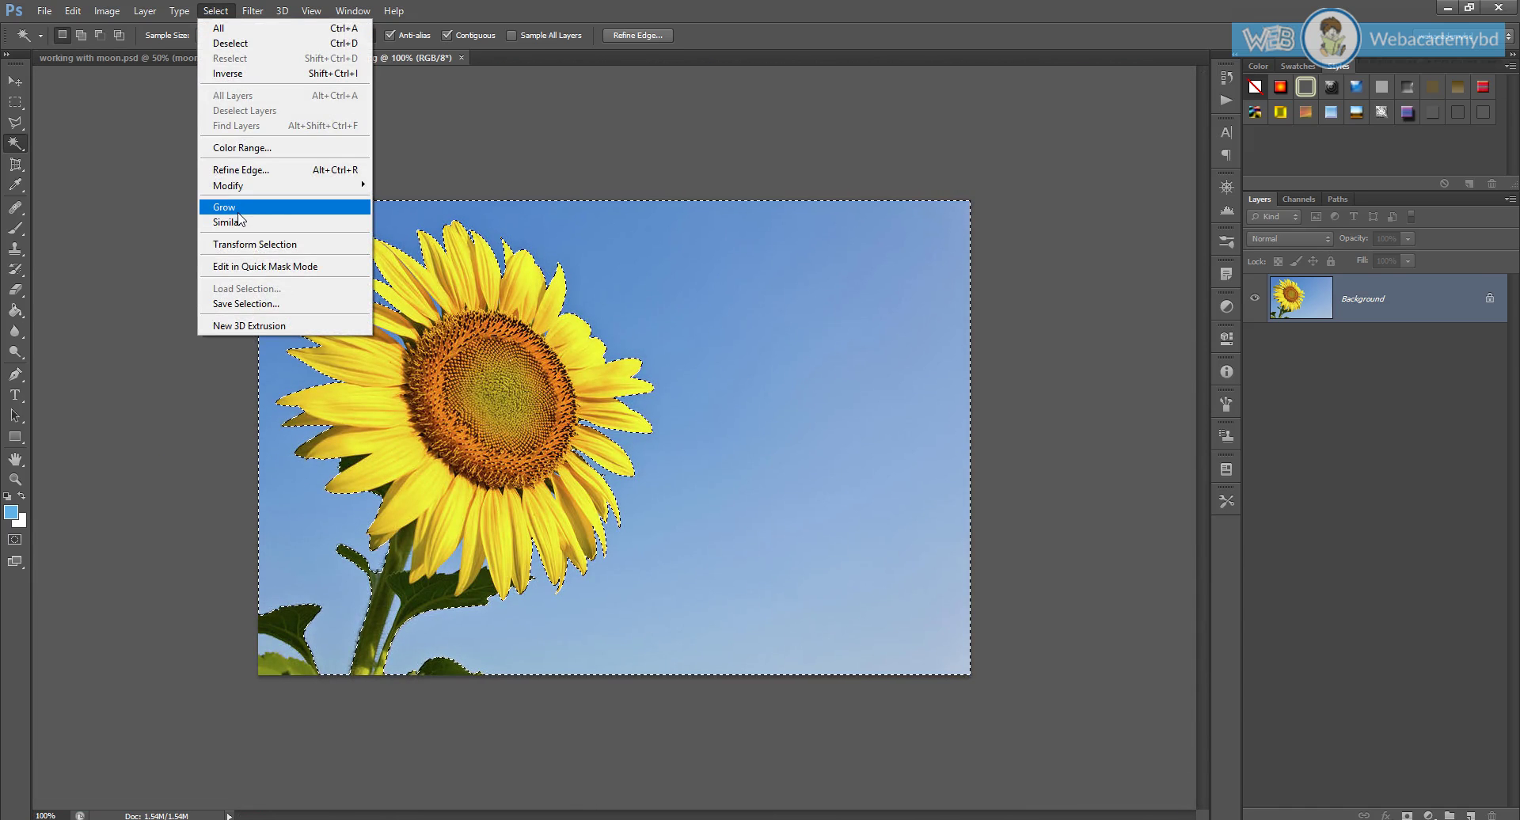
left_click(236, 209)
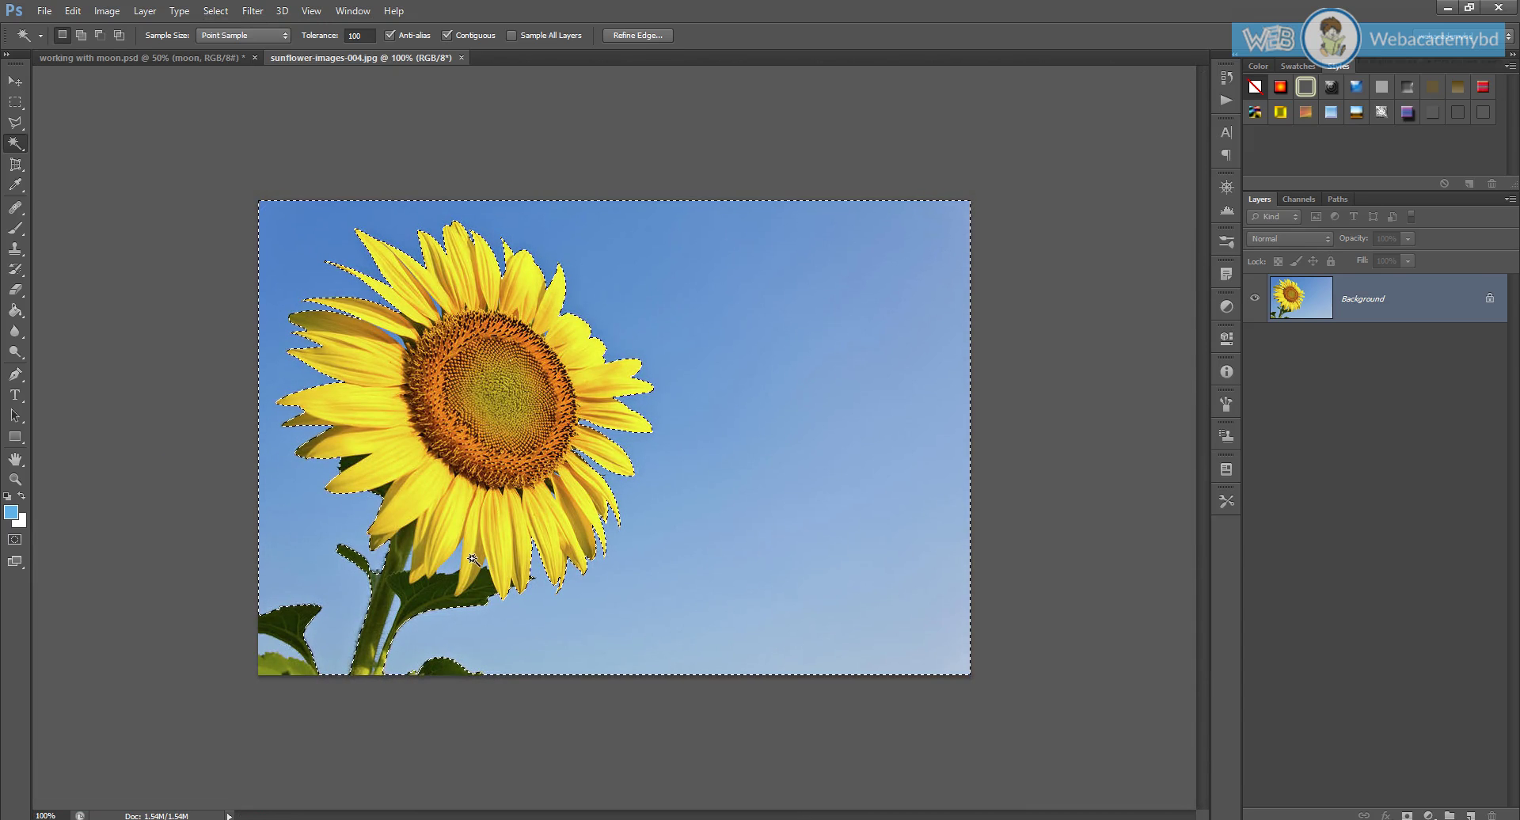
Step: Extend the sky selection to matching colours across the whole image with the Similar command
left_click(214, 11)
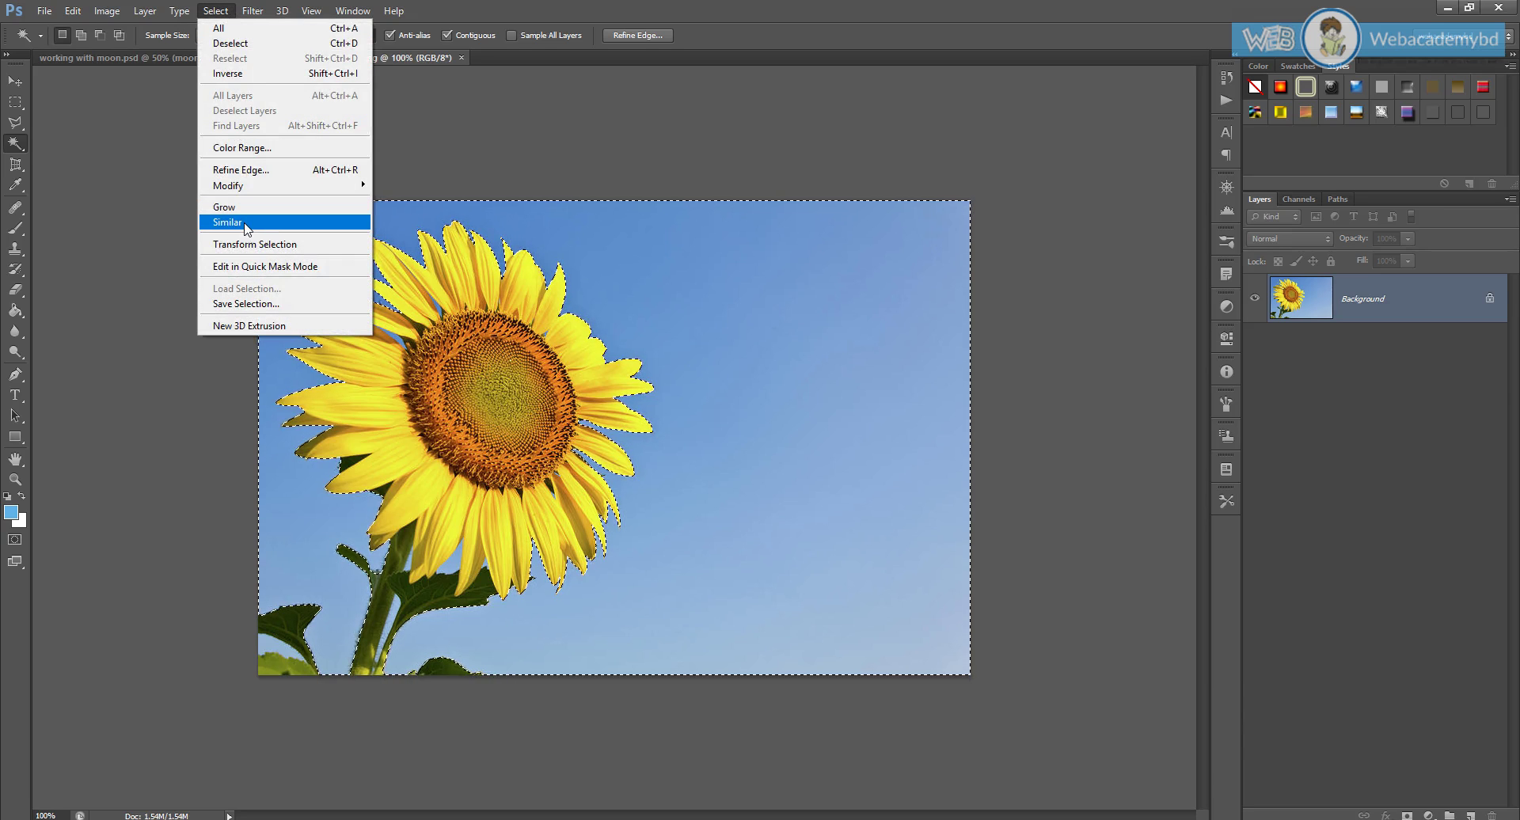
left_click(253, 224)
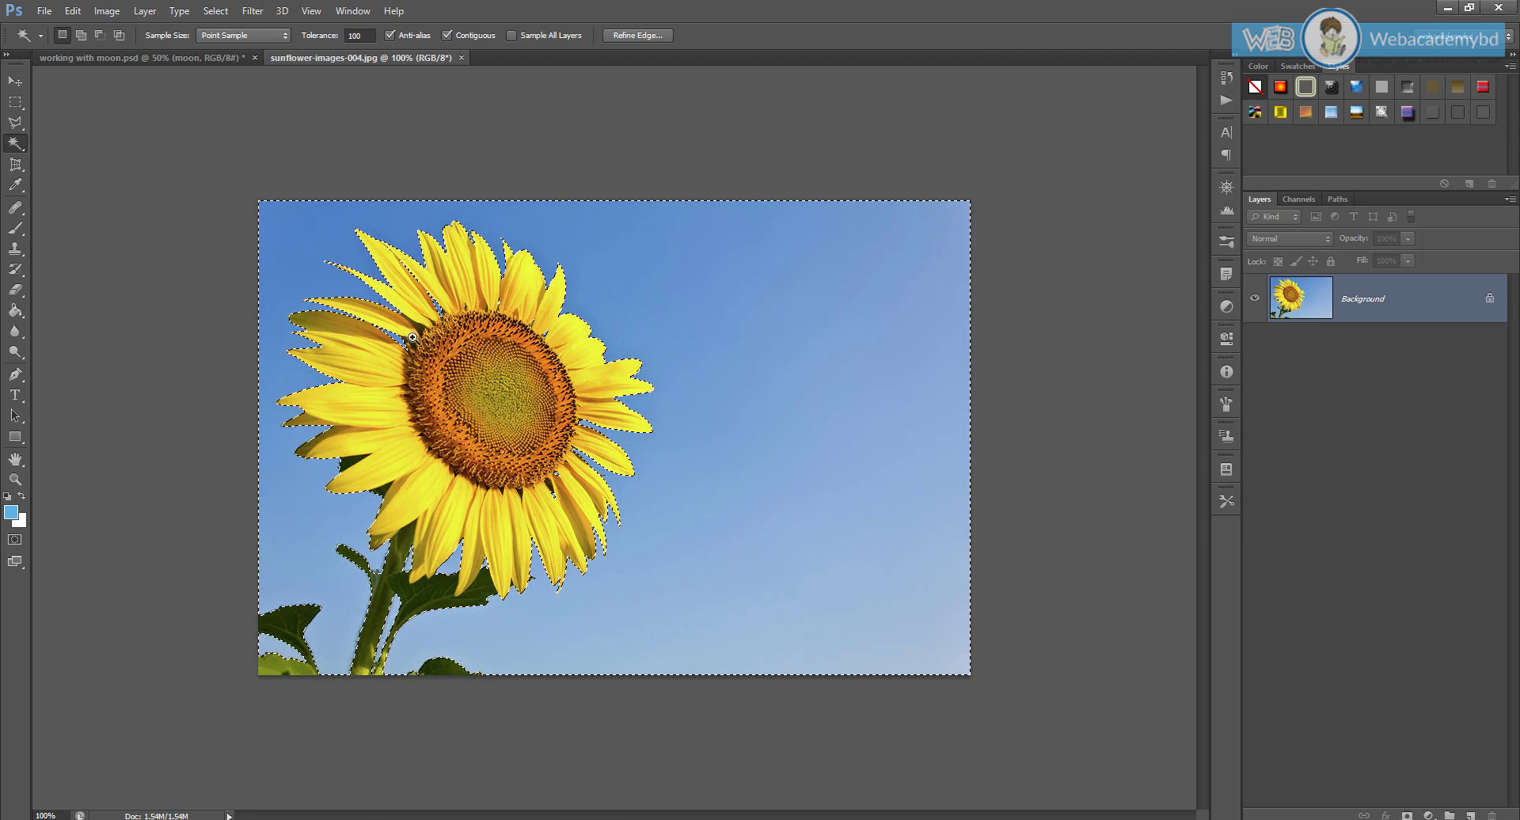
scroll(392, 344, "up", 3)
scroll(391, 344, "down", 2)
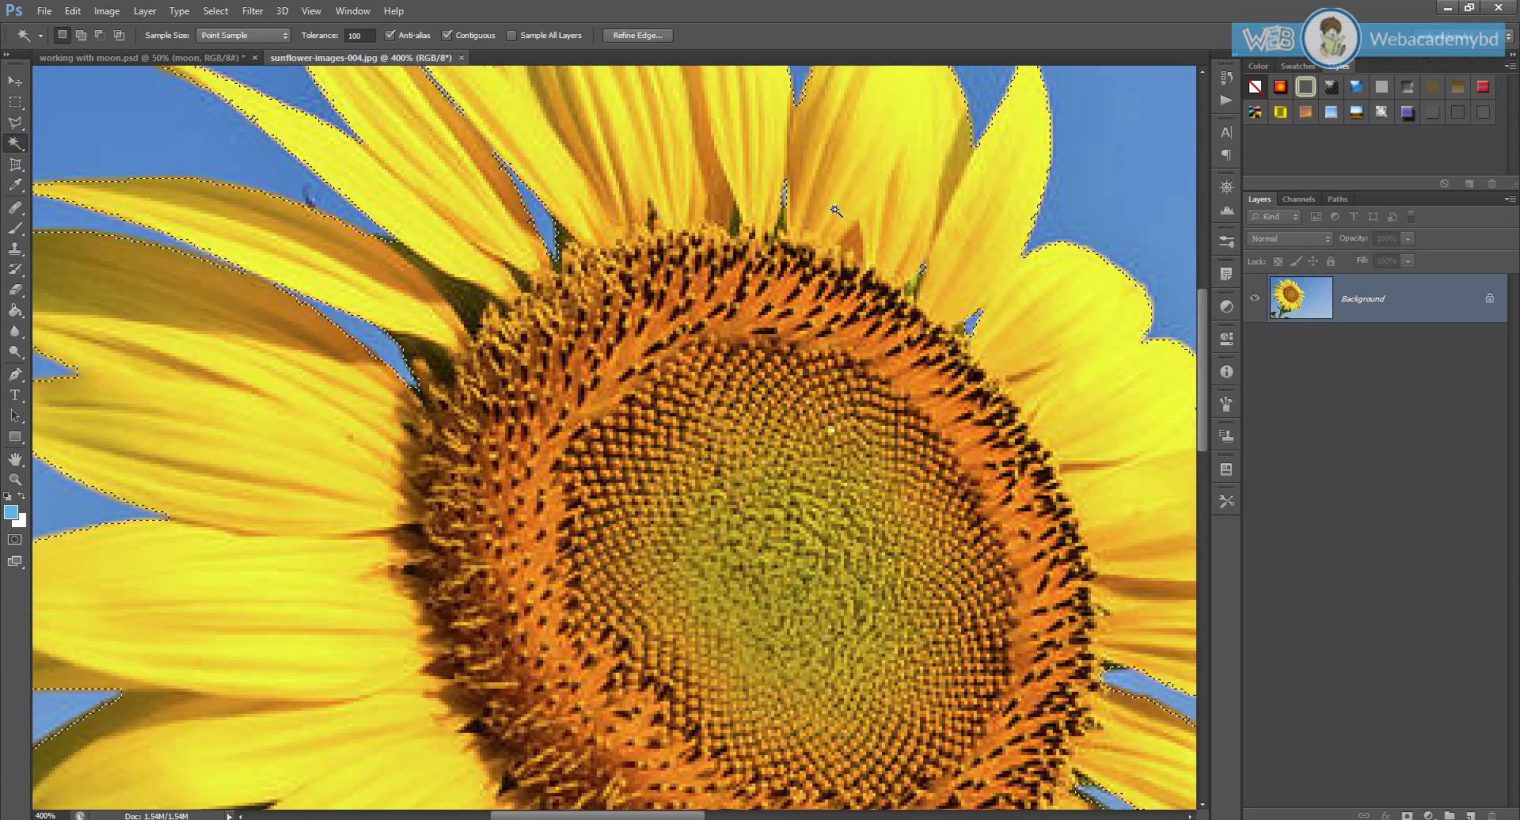
scroll(862, 459, "down", 3)
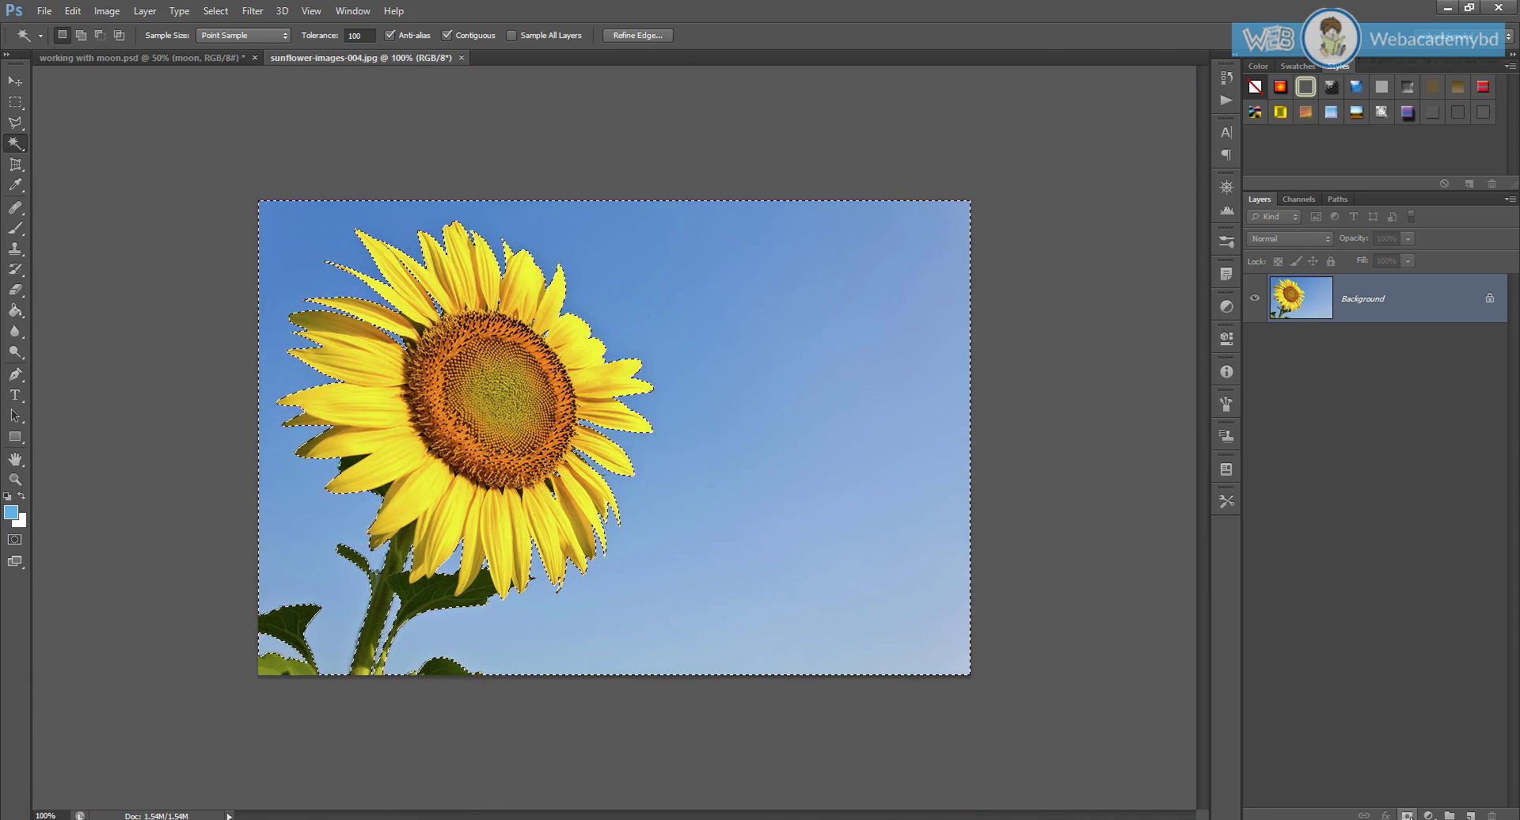
Step: Invert the sky selection to the sunflower and add a layer mask that hides the sky
left_click(1407, 816)
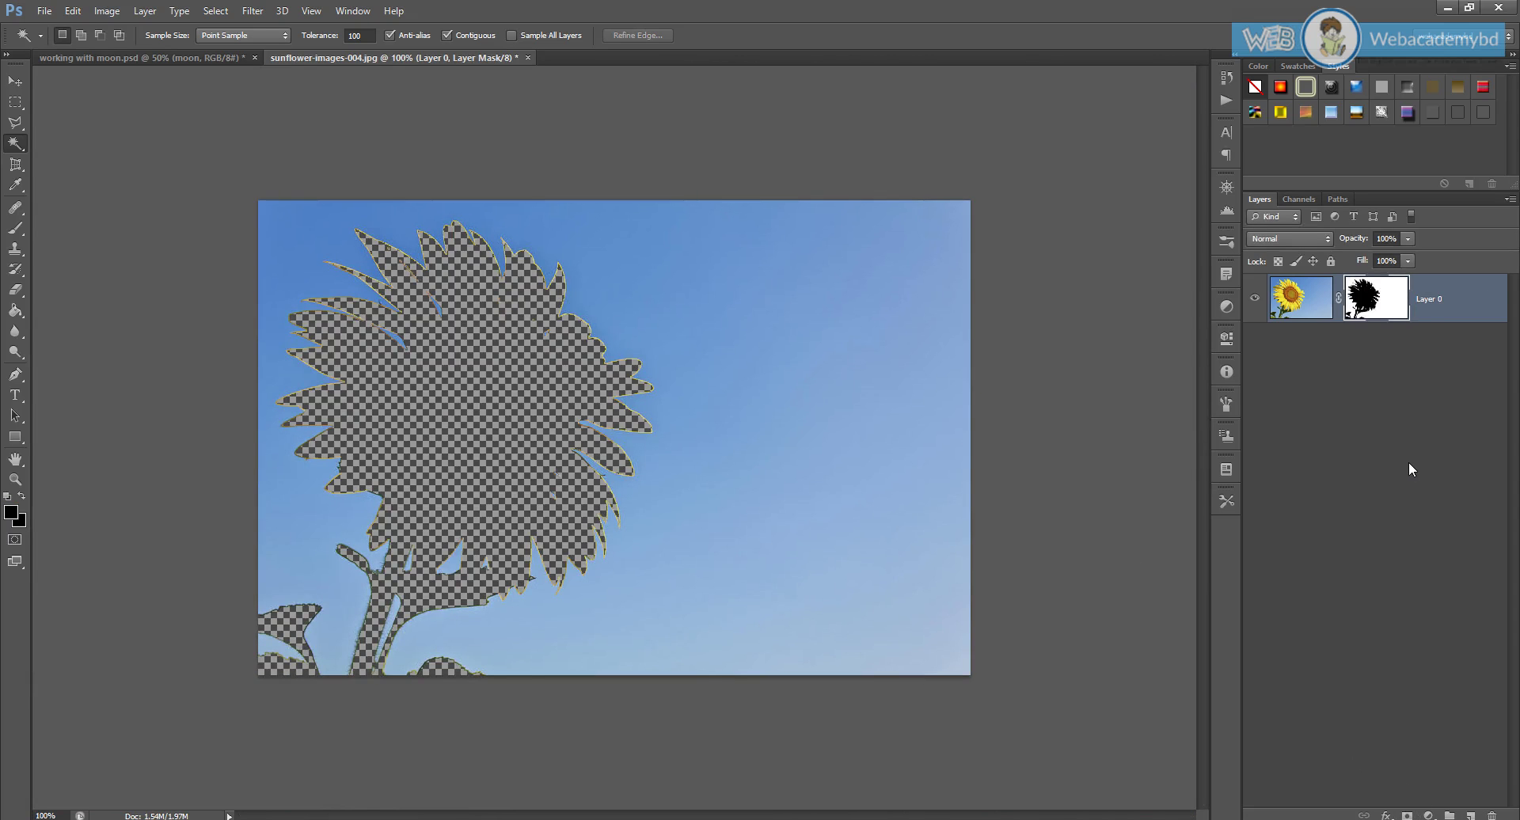
key("ctrl+z")
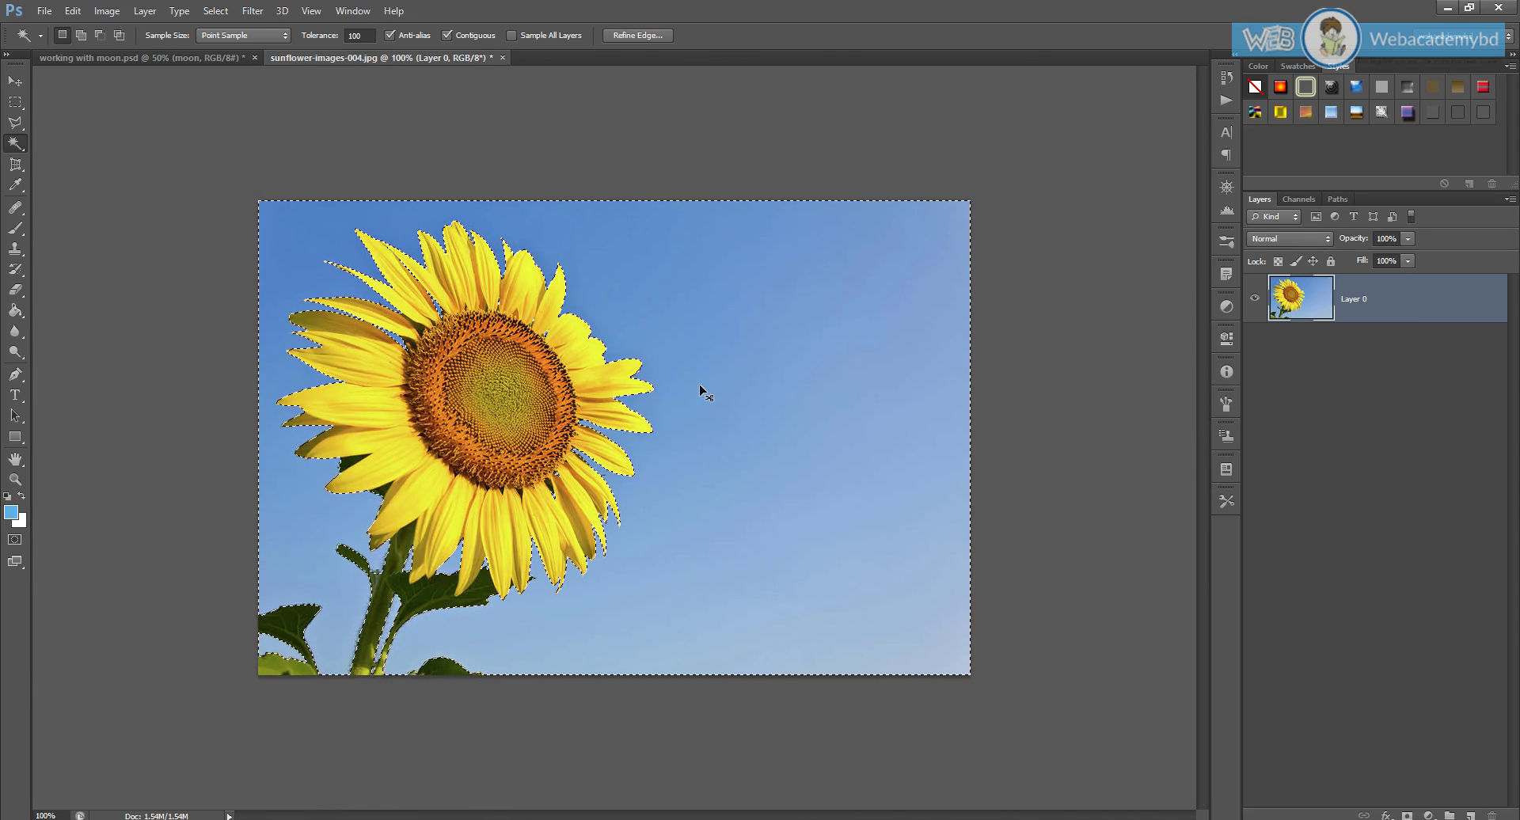
key("ctrl+shift+i")
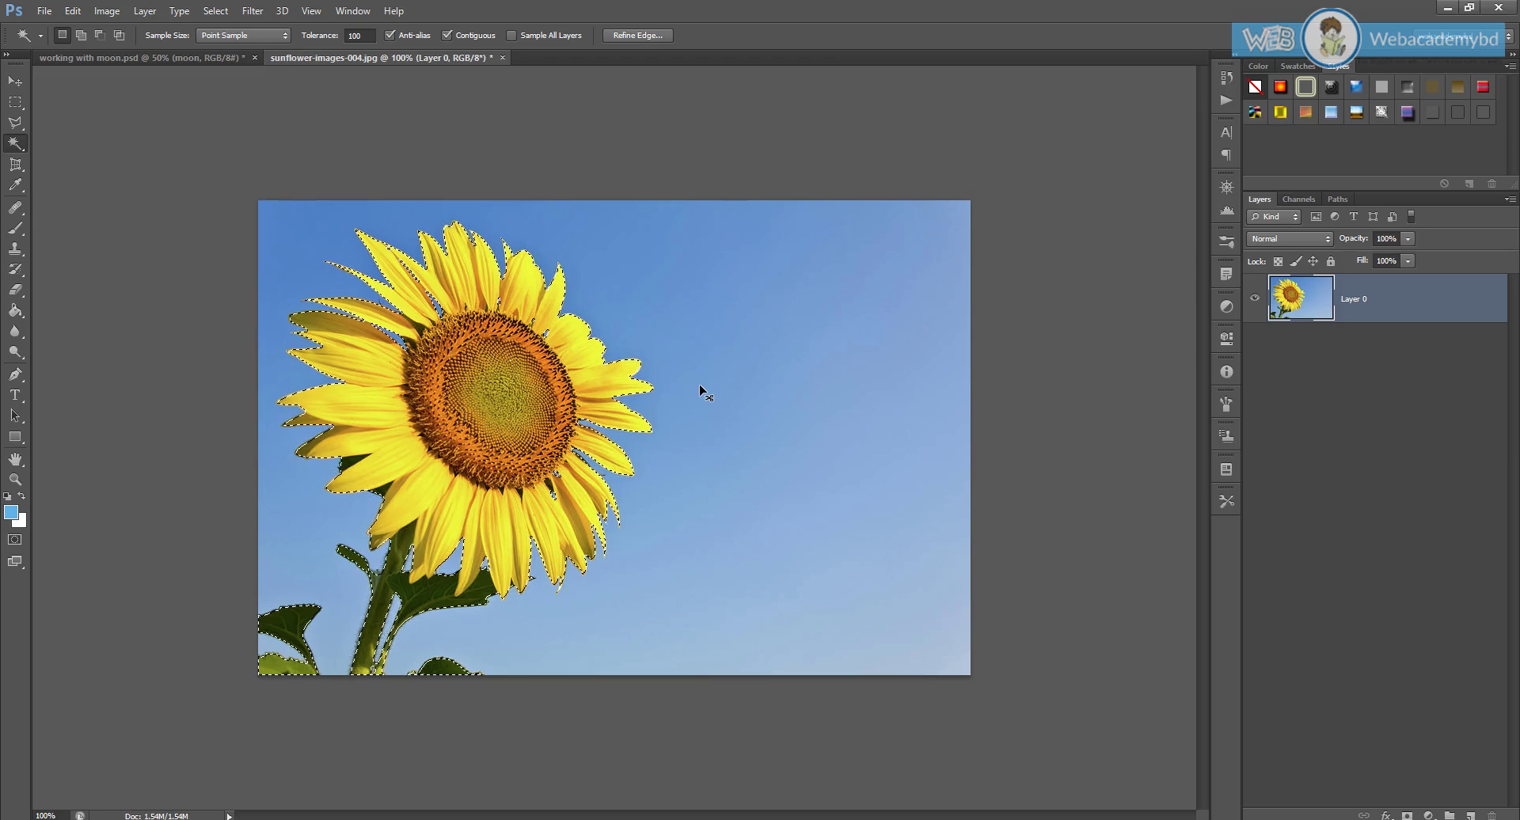
left_click(179, 10)
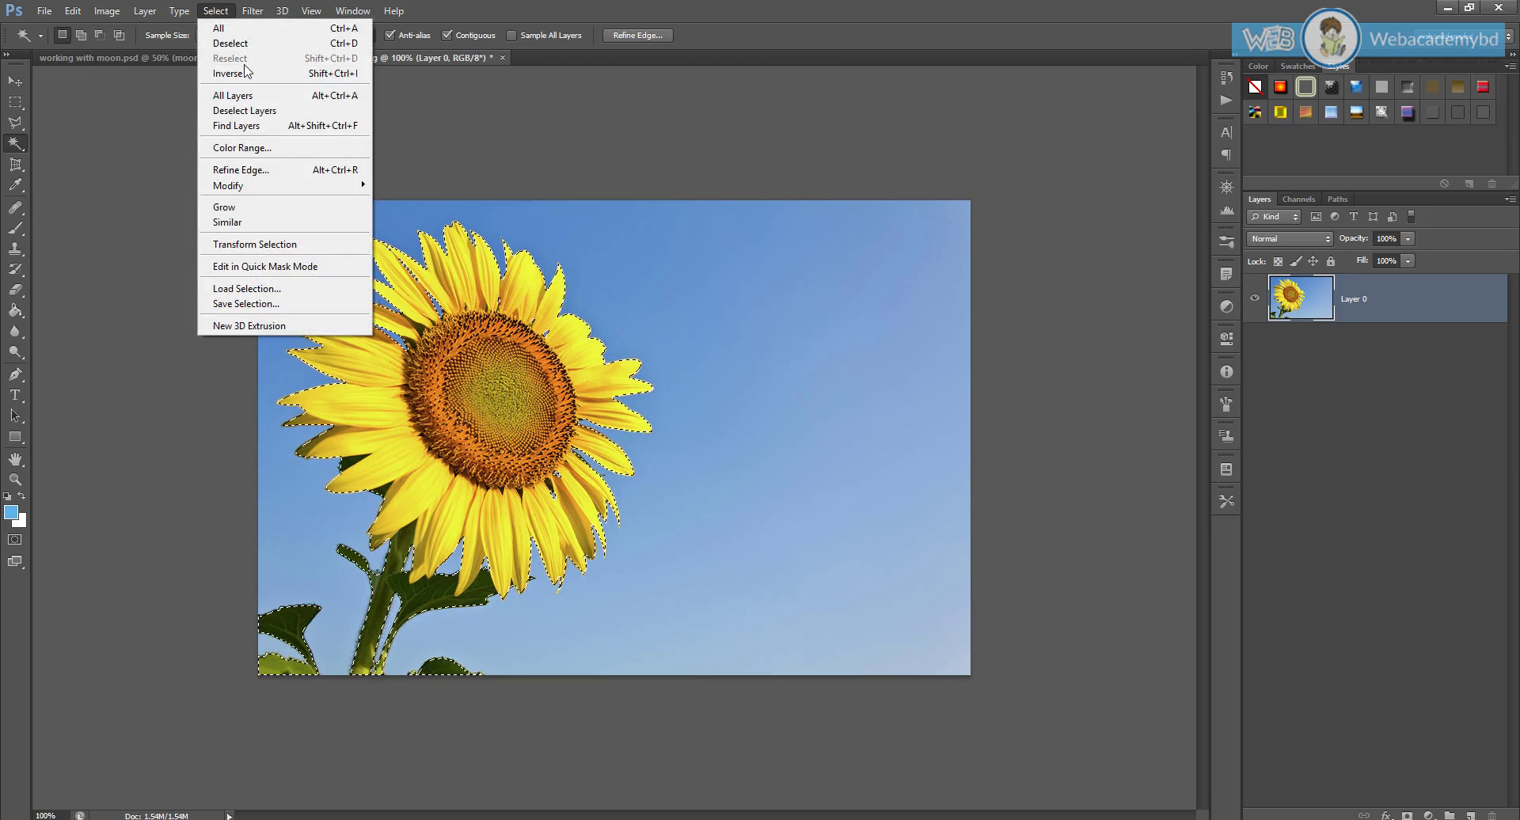
left_click(733, 307)
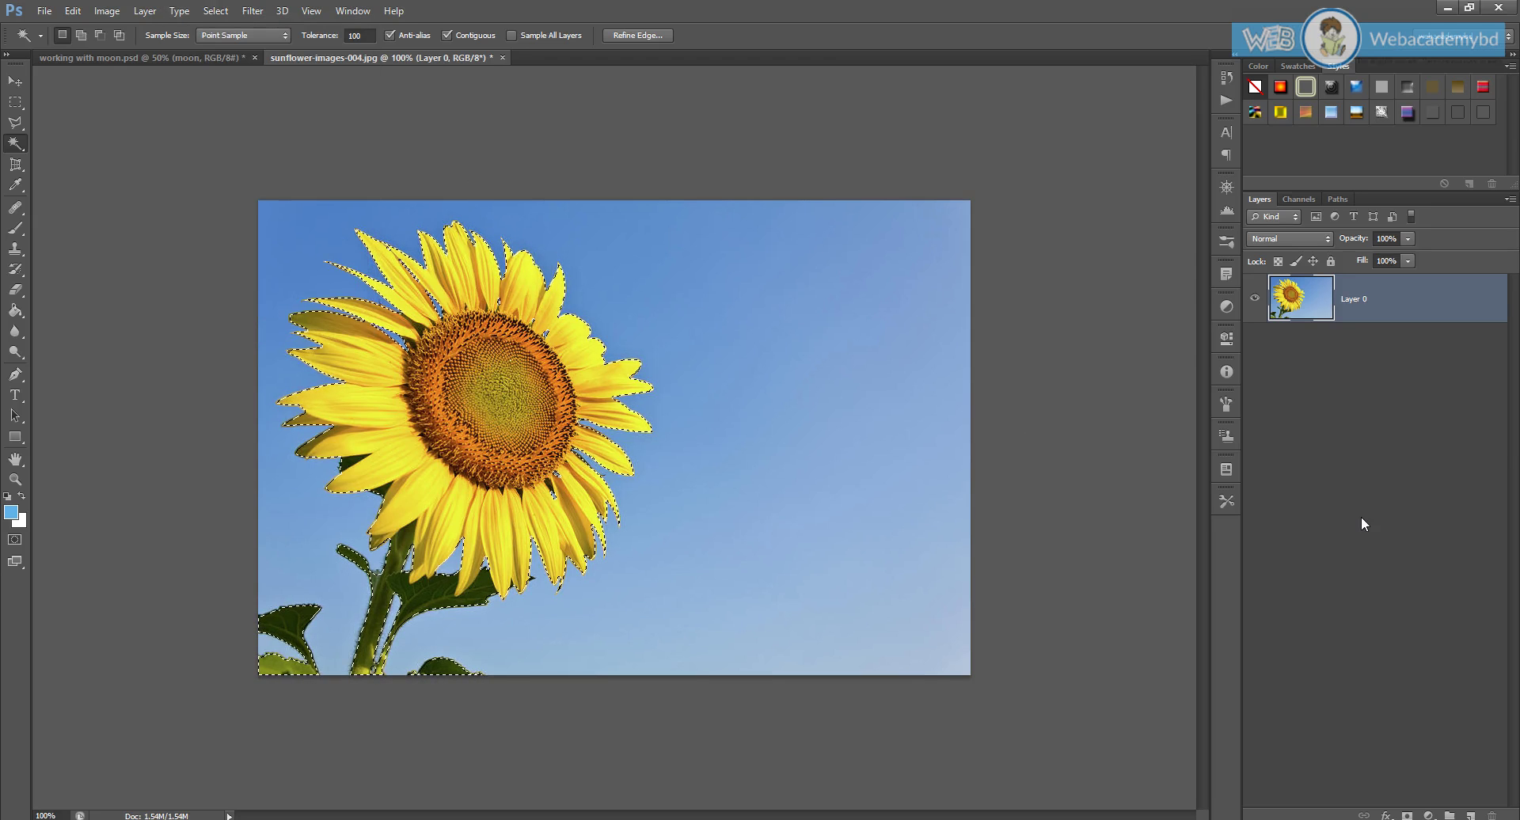
left_click(1406, 815)
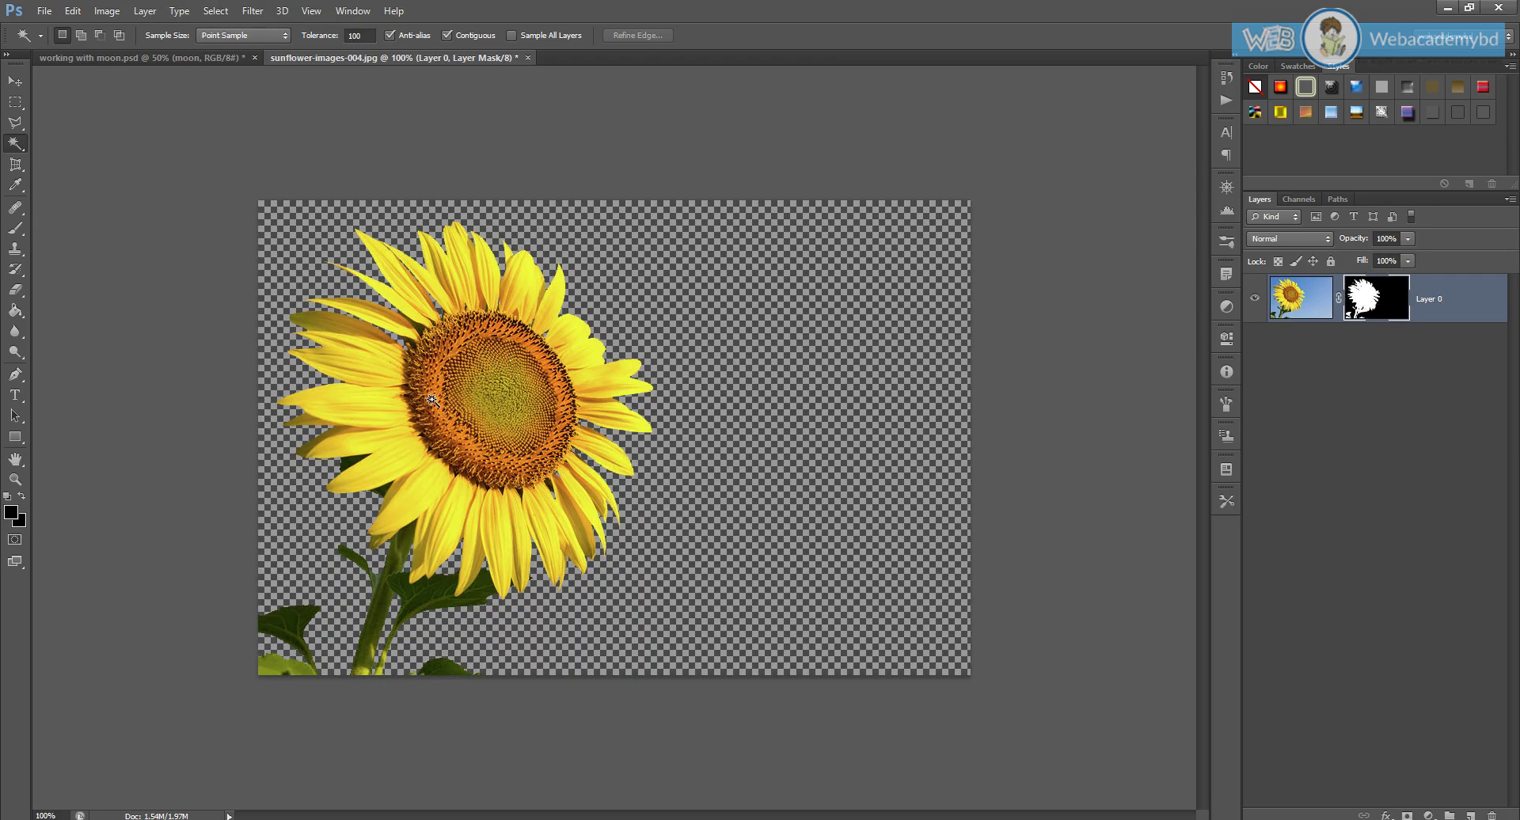
Step: Duplicate the masked sunflower layer into the document working with moon.psd
left_click(1320, 302)
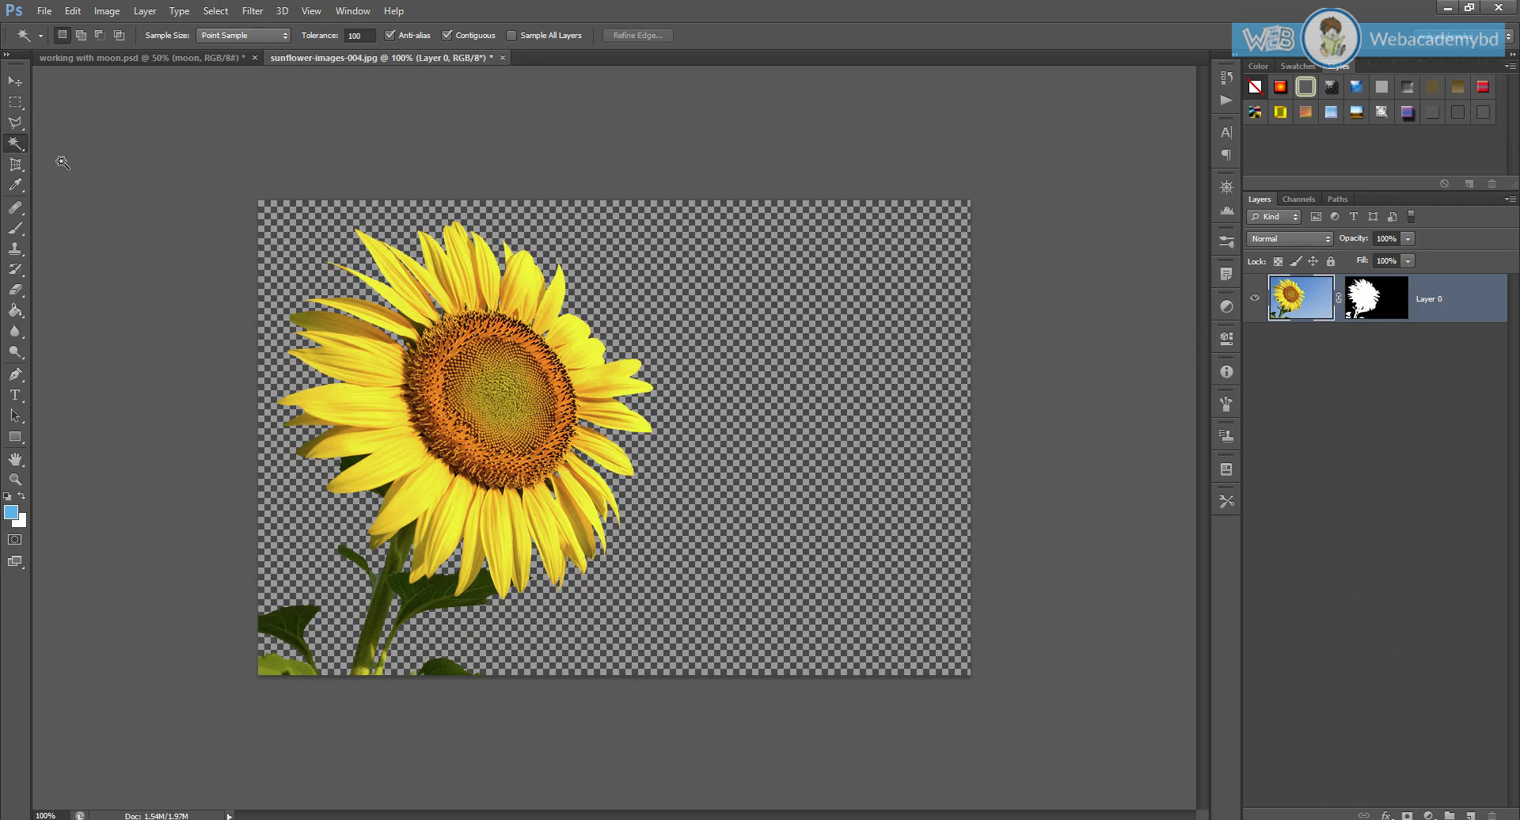
left_click(15, 102)
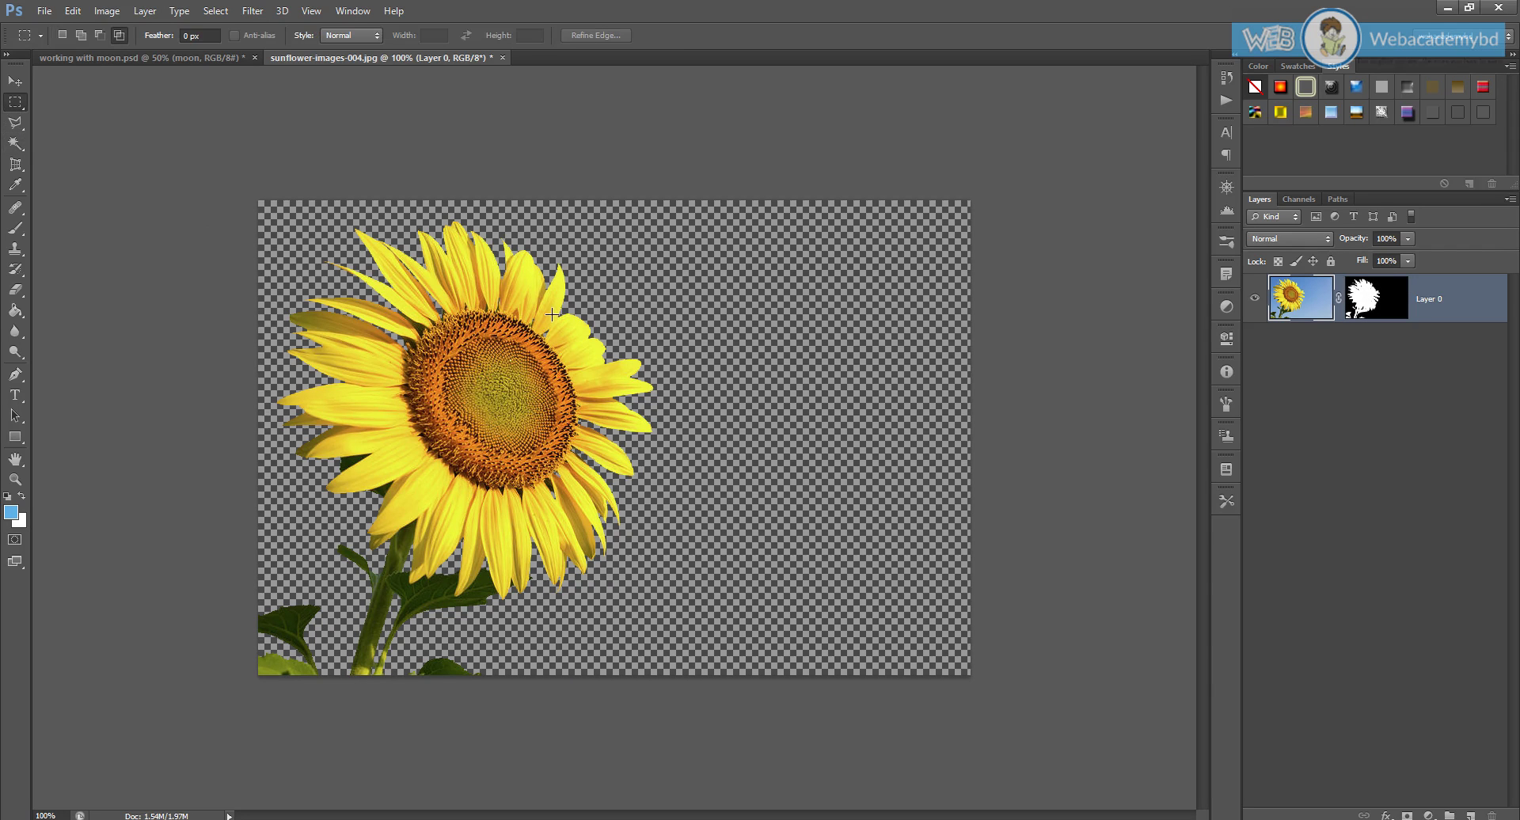
right_click(719, 282)
left_click(794, 317)
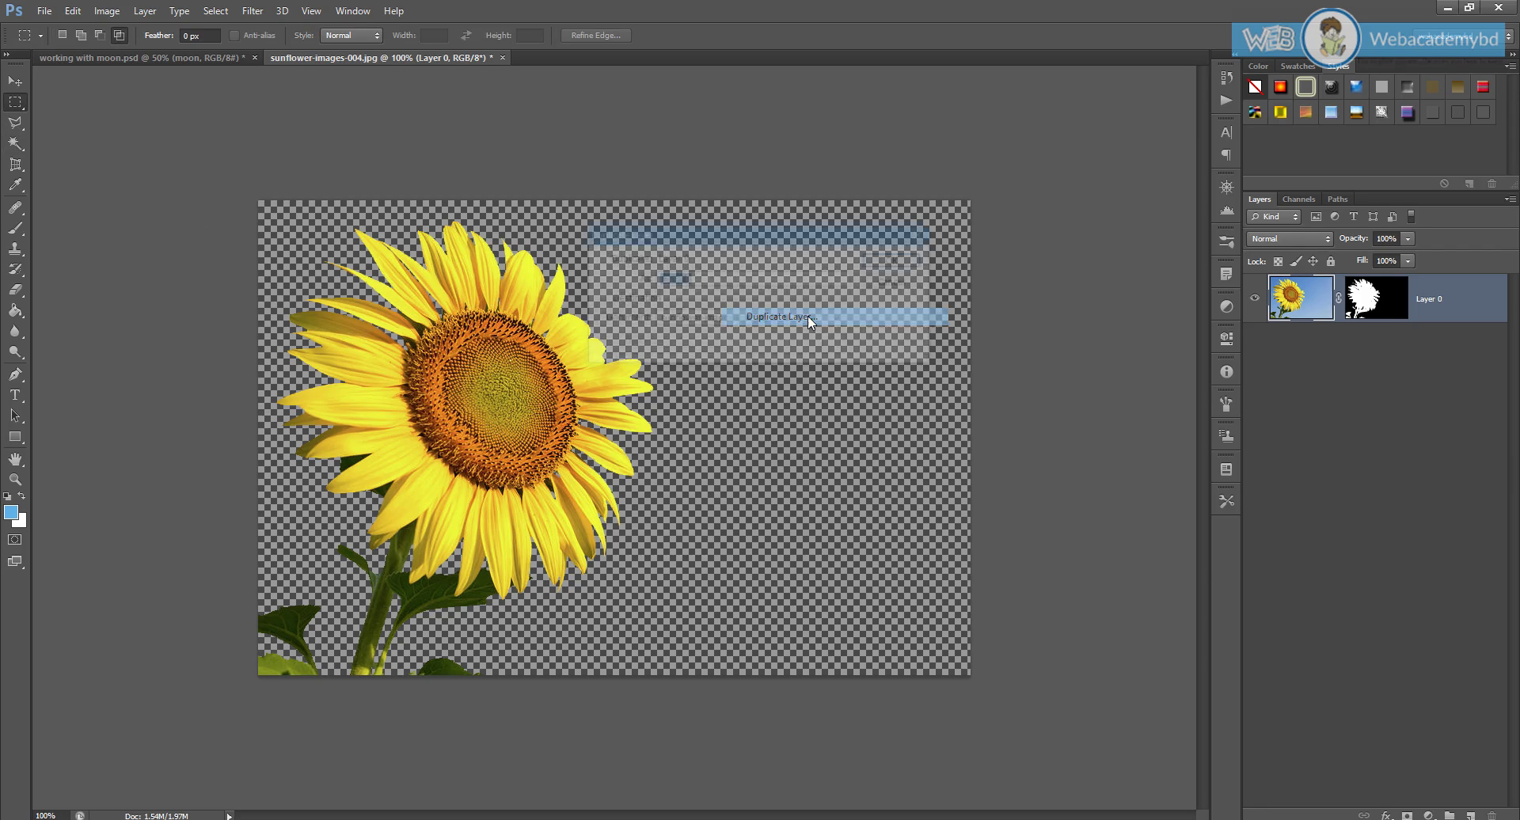
left_click(848, 326)
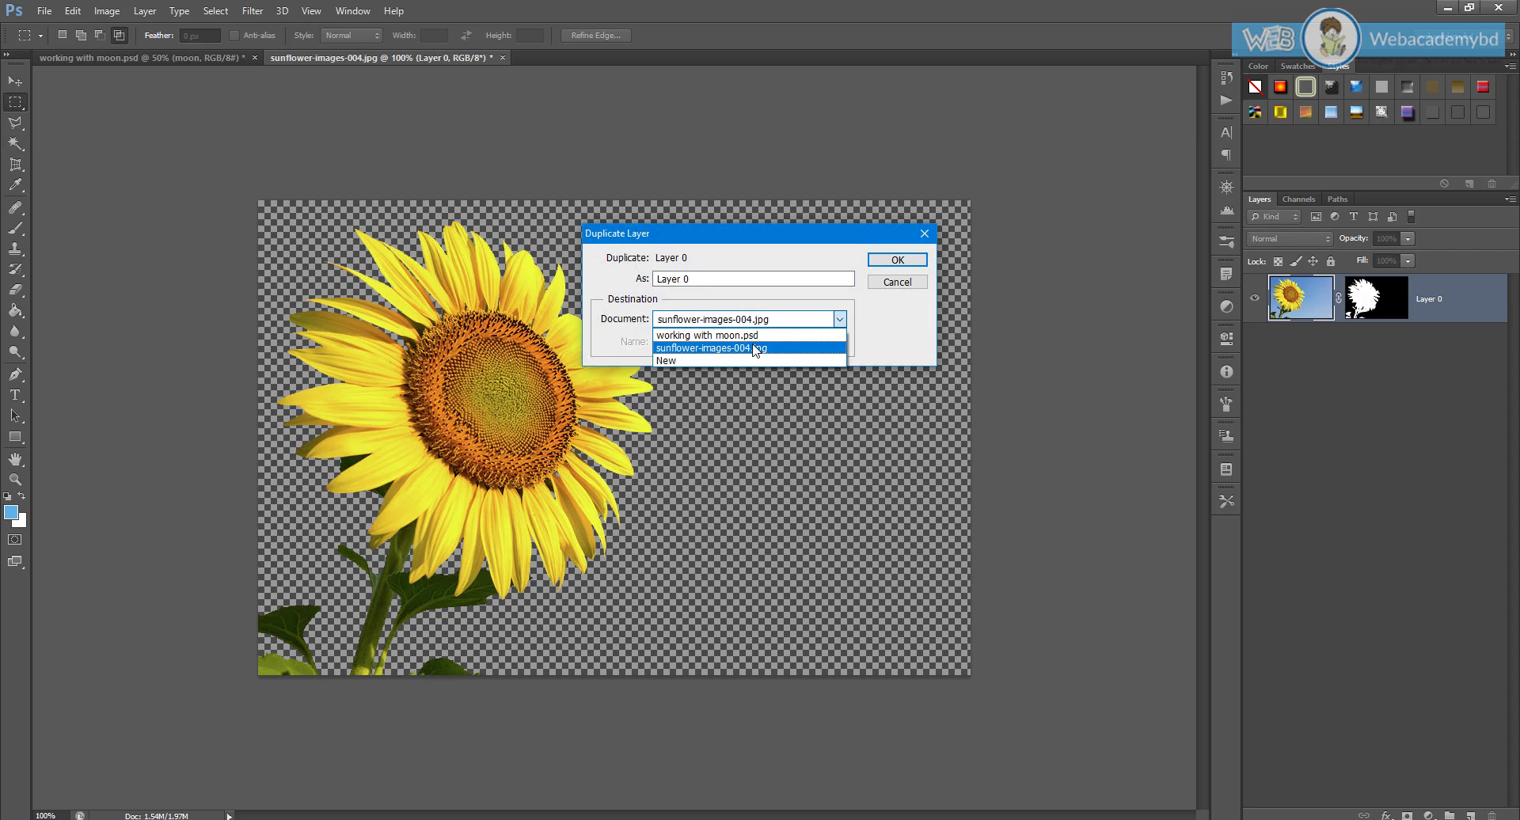
left_click(730, 332)
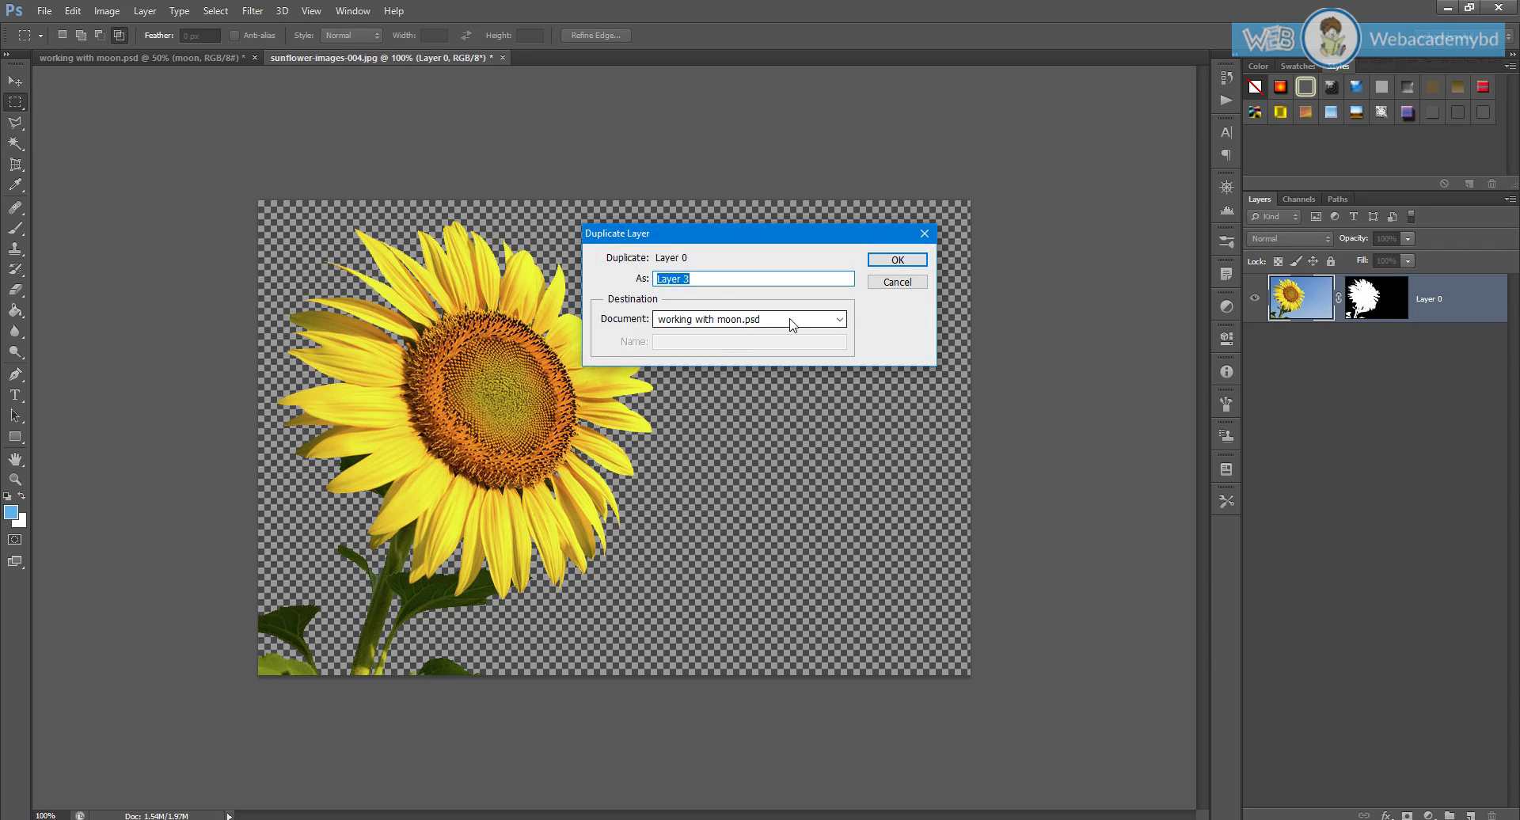
left_click(895, 261)
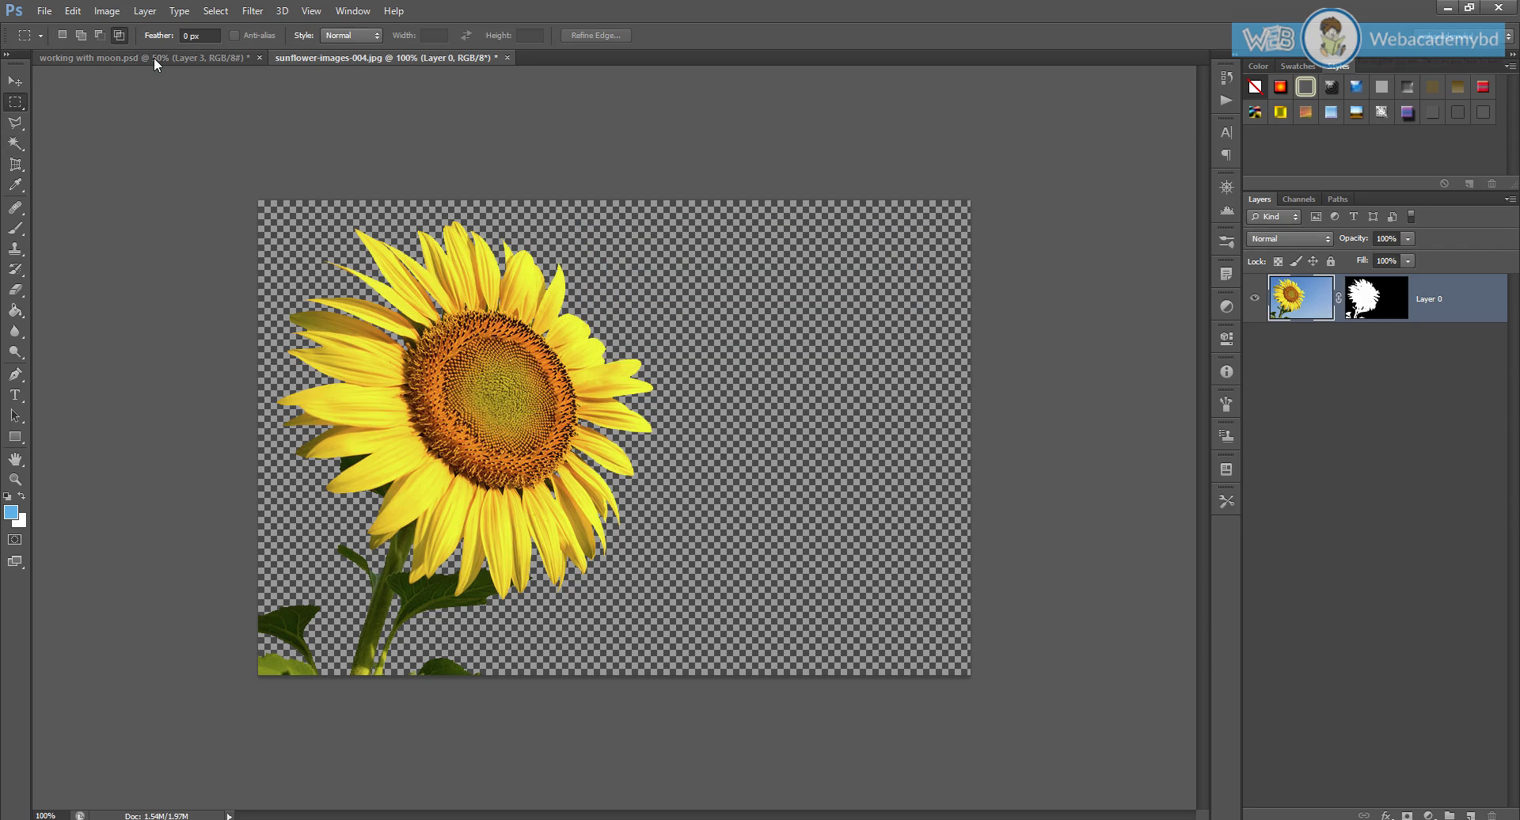
Step: In working with moon.psd, place Layer 2 directly above Layer 0 and rename it cloud
left_click(155, 58)
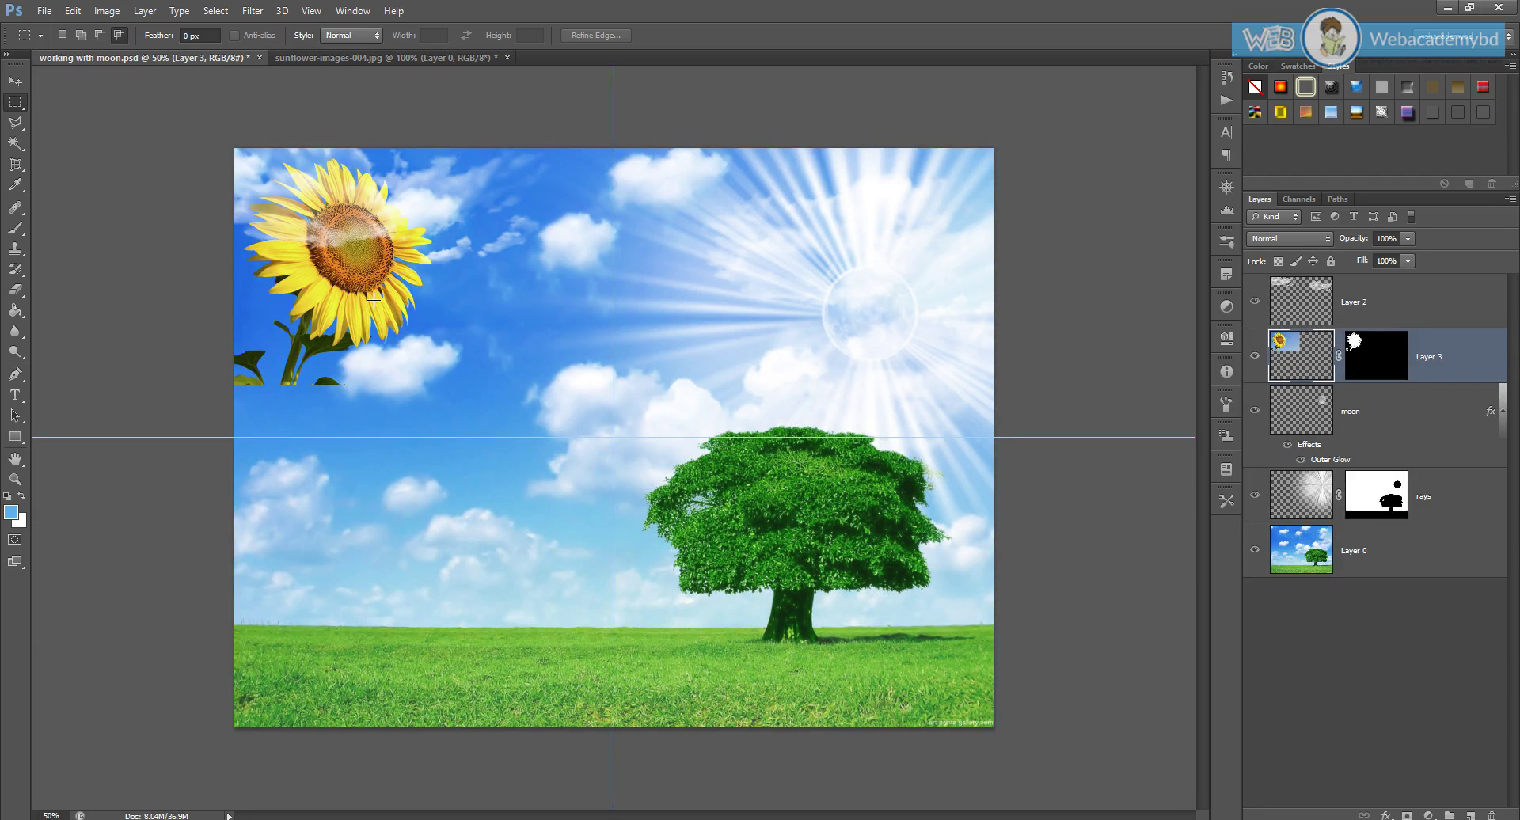
left_click(1340, 312)
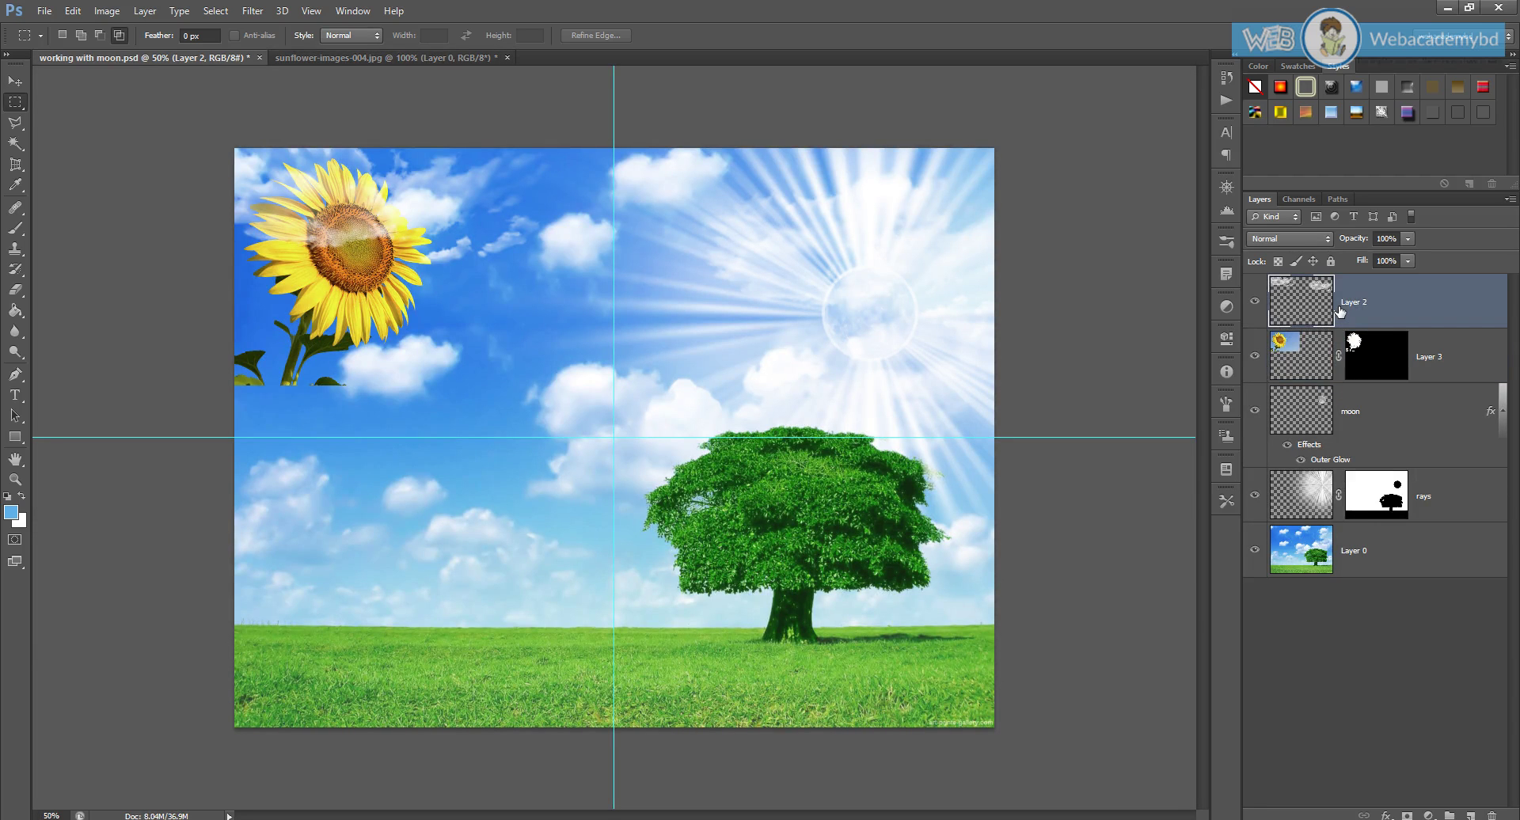
left_click_drag(1362, 308, 1375, 524)
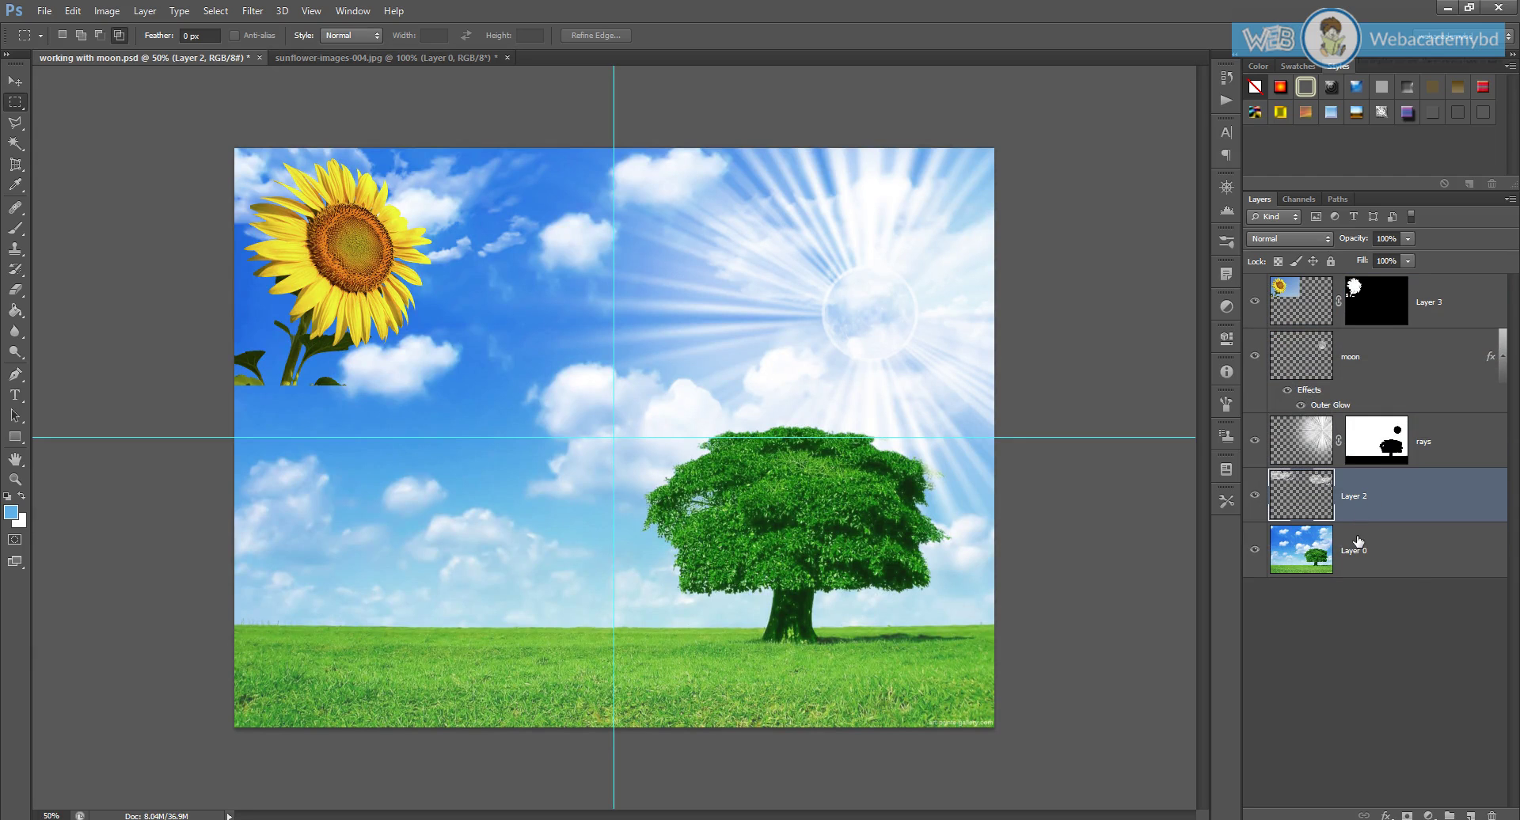
left_click(1352, 557)
left_click(1353, 511)
double_click(1371, 502)
type("cloud")
key("Return")
Step: Place the sunflower layer below the cloud layer and move the sunflower down to the lower-left corner of the picture
left_click_drag(1310, 307, 1344, 522)
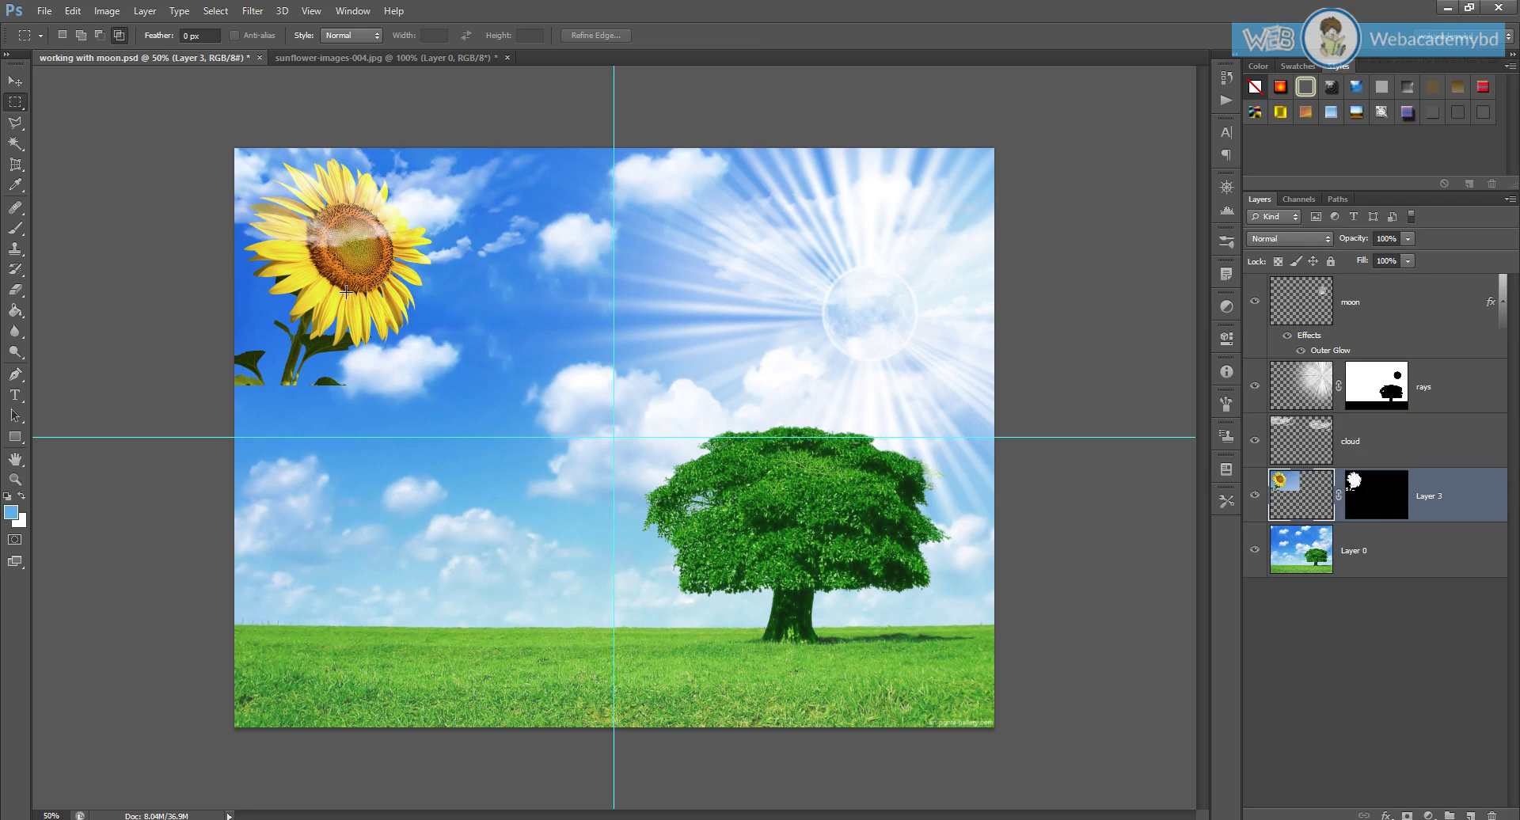
key("v")
left_click_drag(346, 292, 344, 613)
left_click_drag(339, 675, 344, 608)
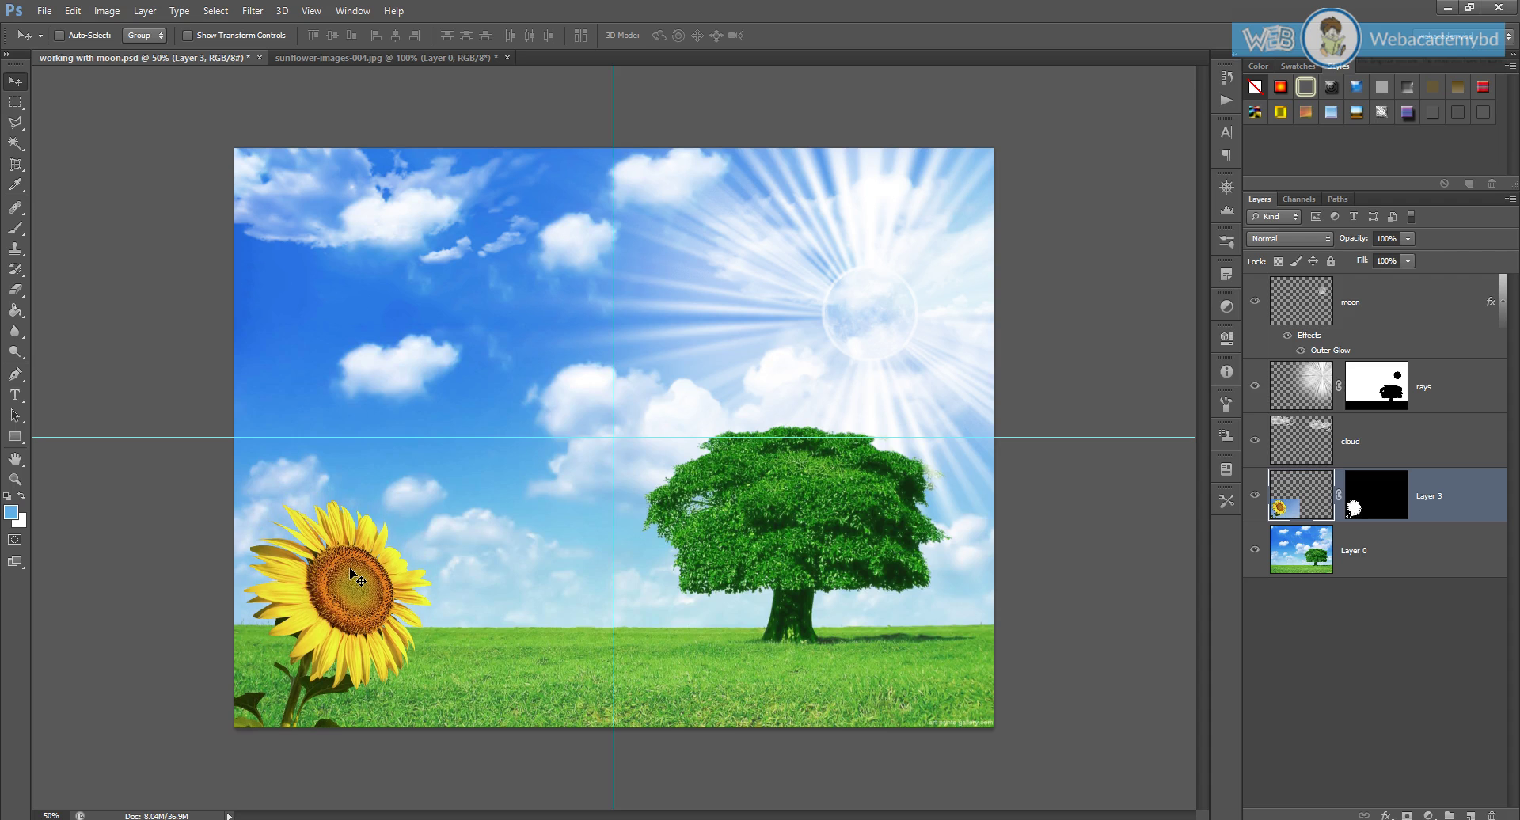
Step: Refine the sunflower's layer mask with Smooth 22 and a slight feather, output to the layer mask
scroll(400, 595, "up", 2)
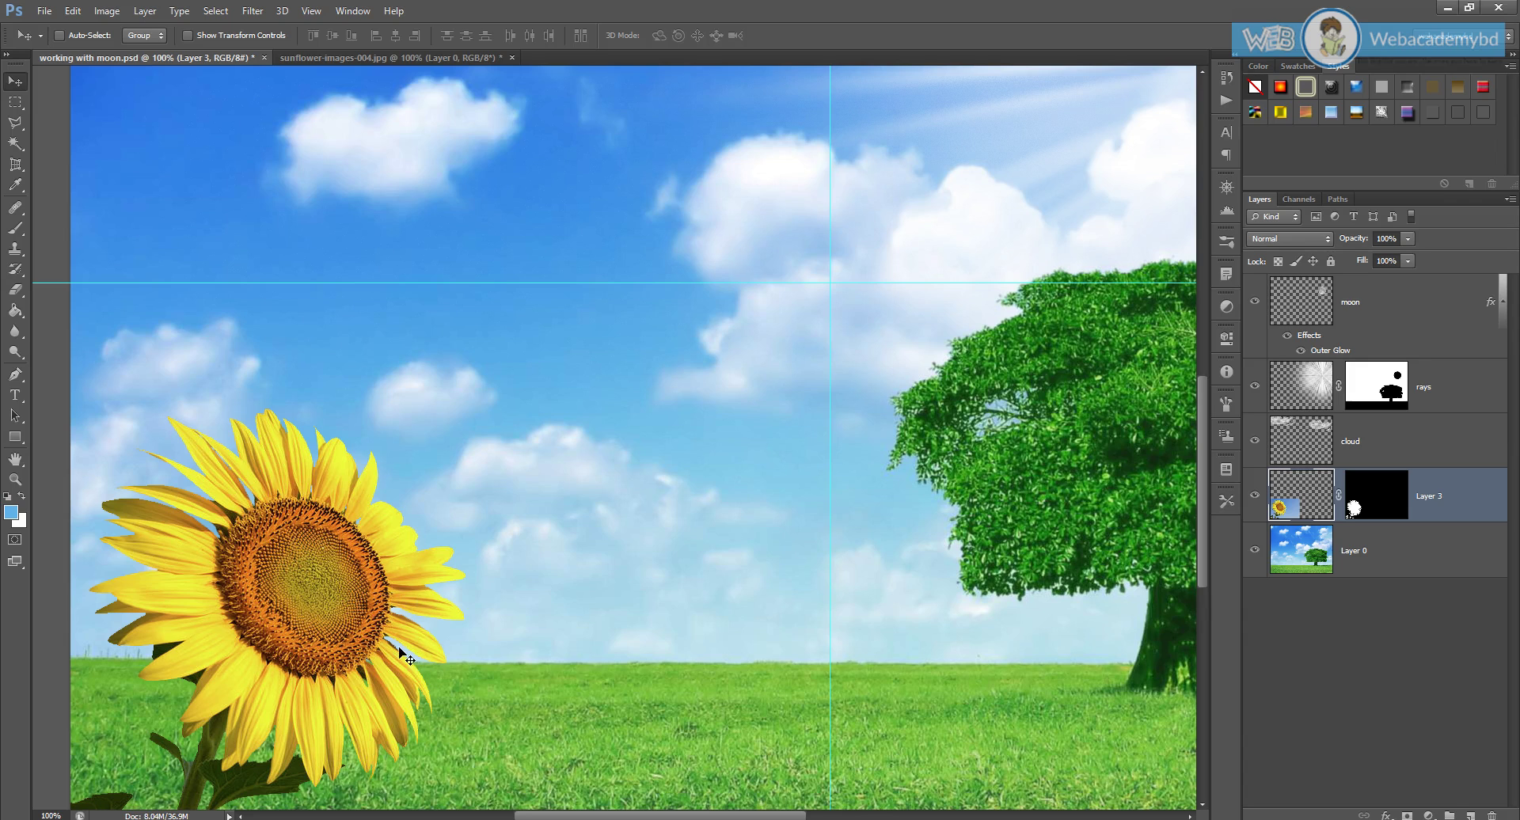
scroll(387, 657, "up", 1)
scroll(384, 656, "up", 1)
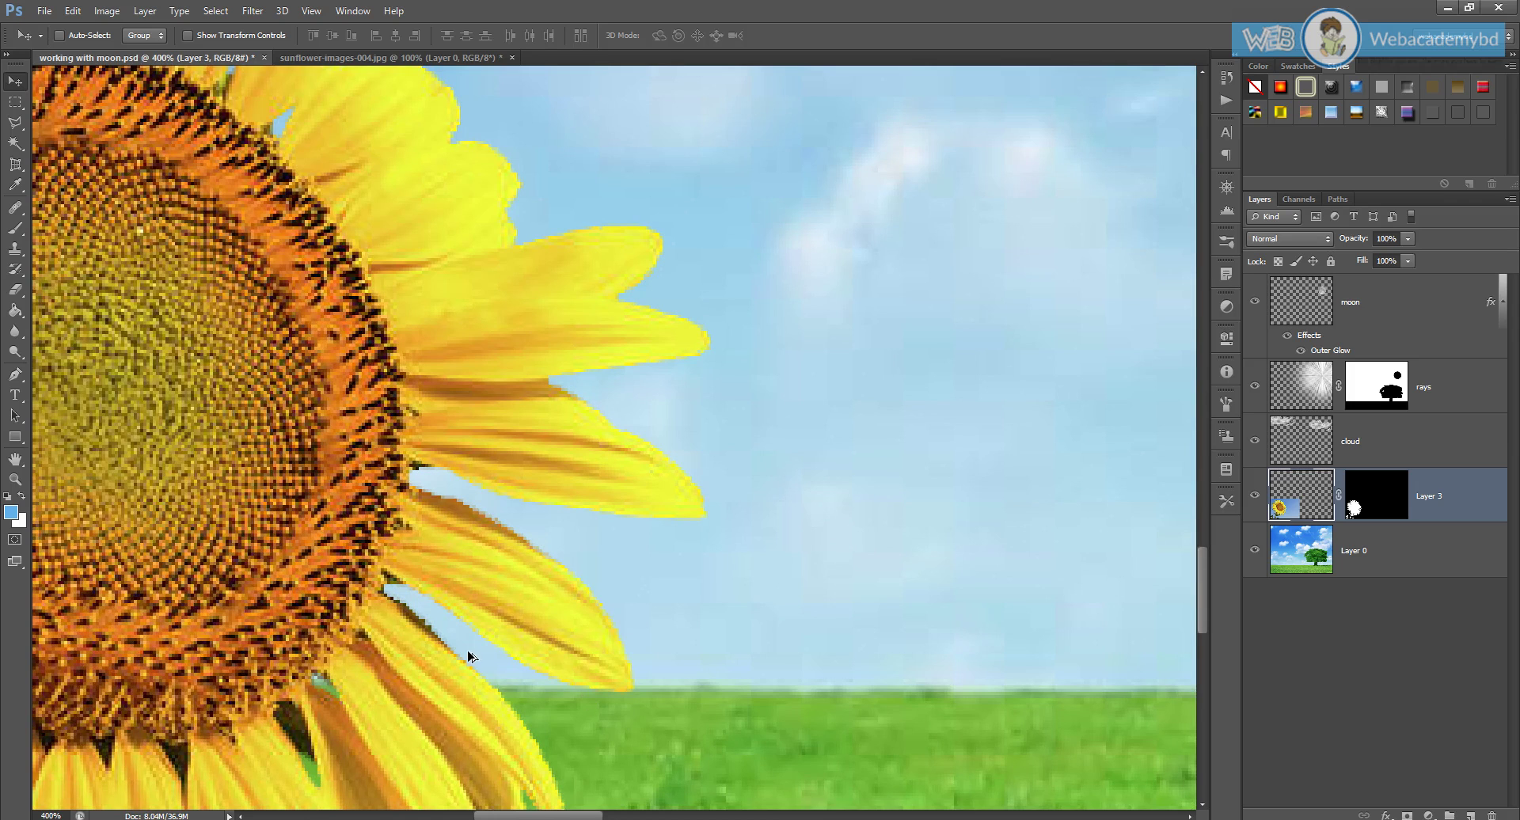
scroll(498, 682, "down", 2)
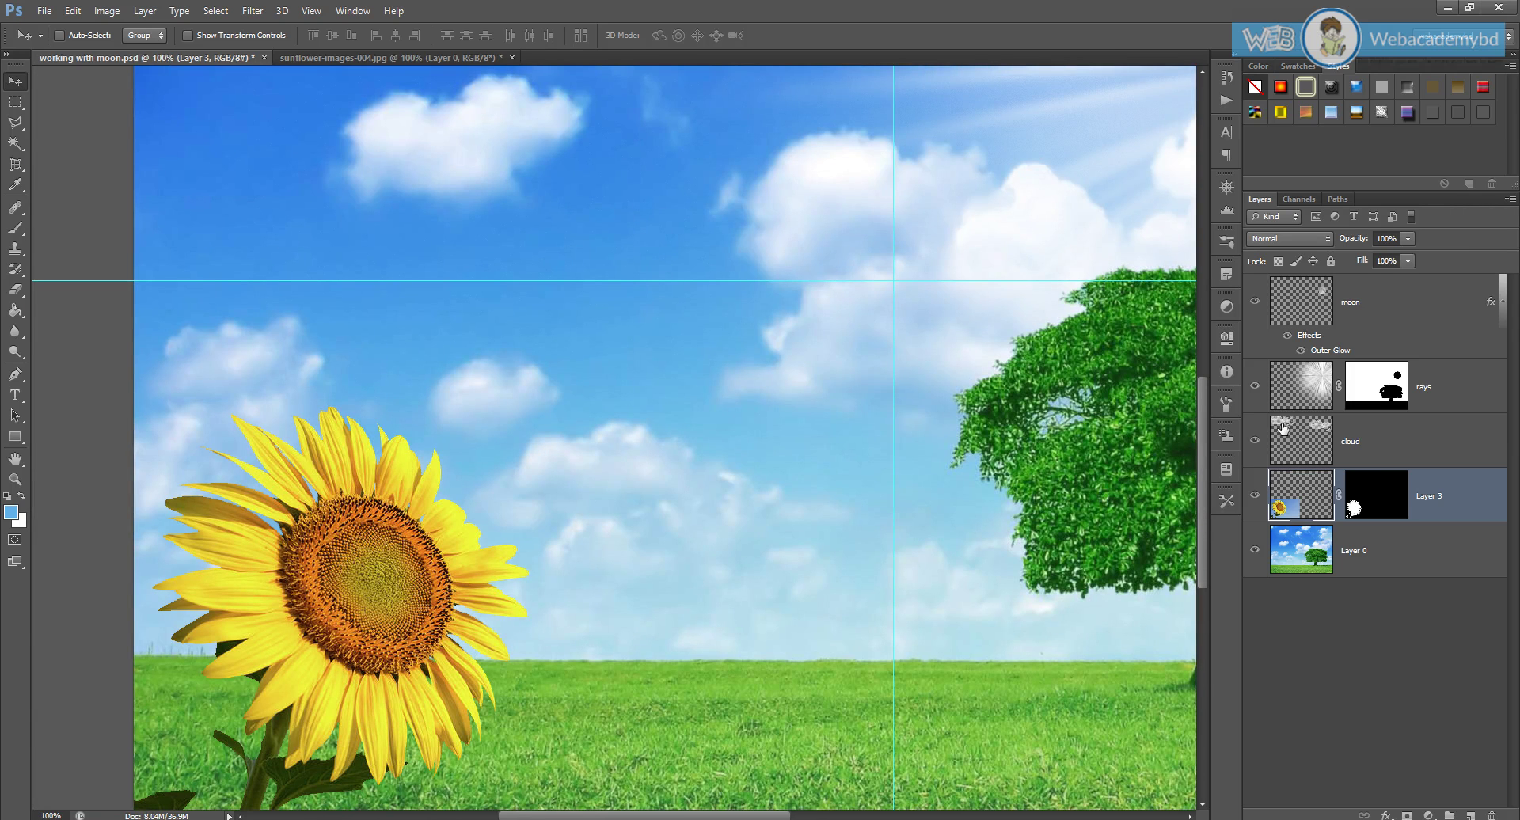
left_click(1382, 512)
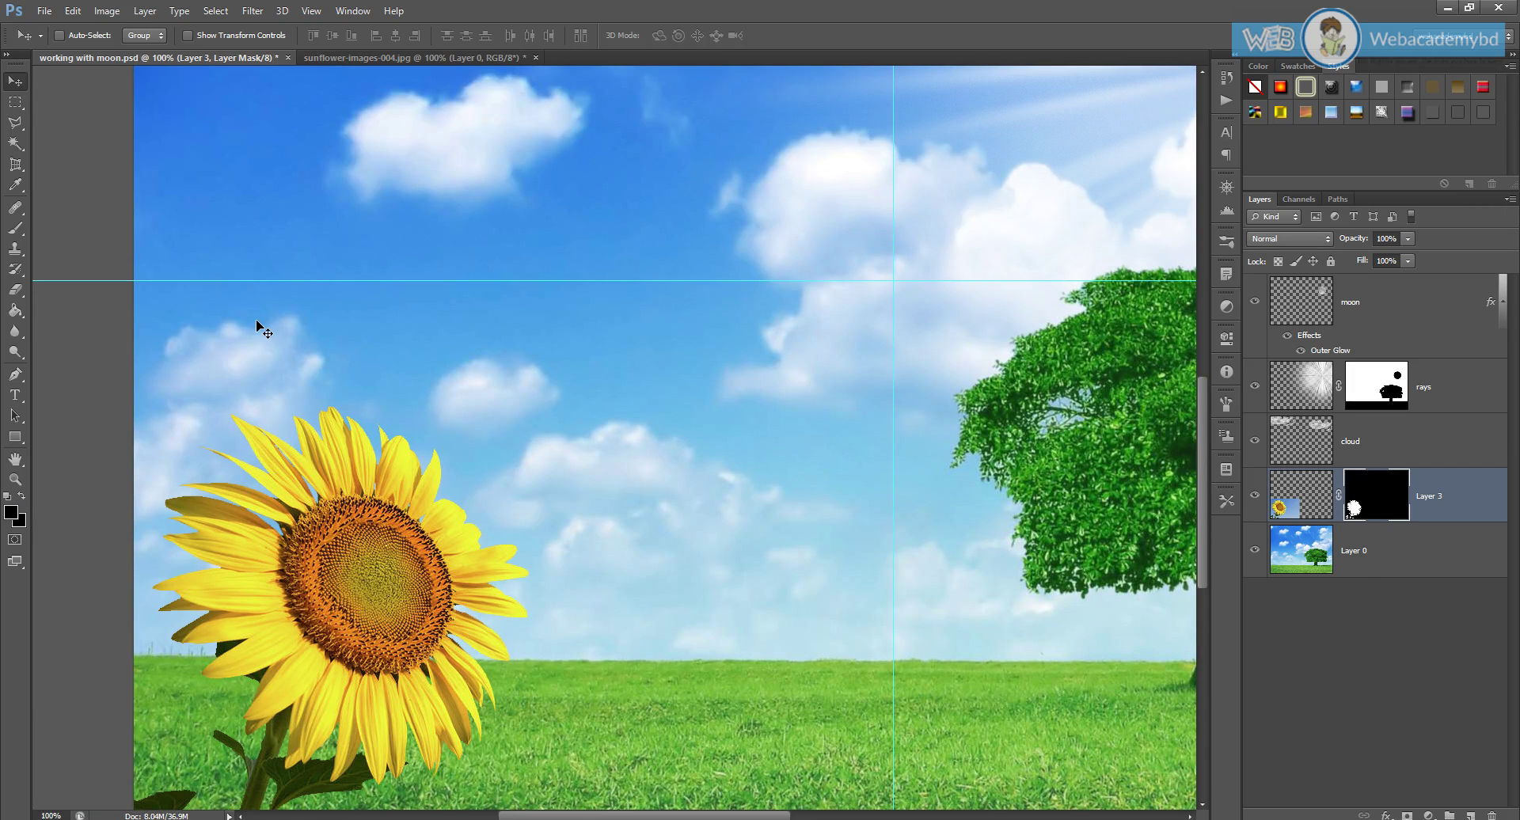
left_click(215, 11)
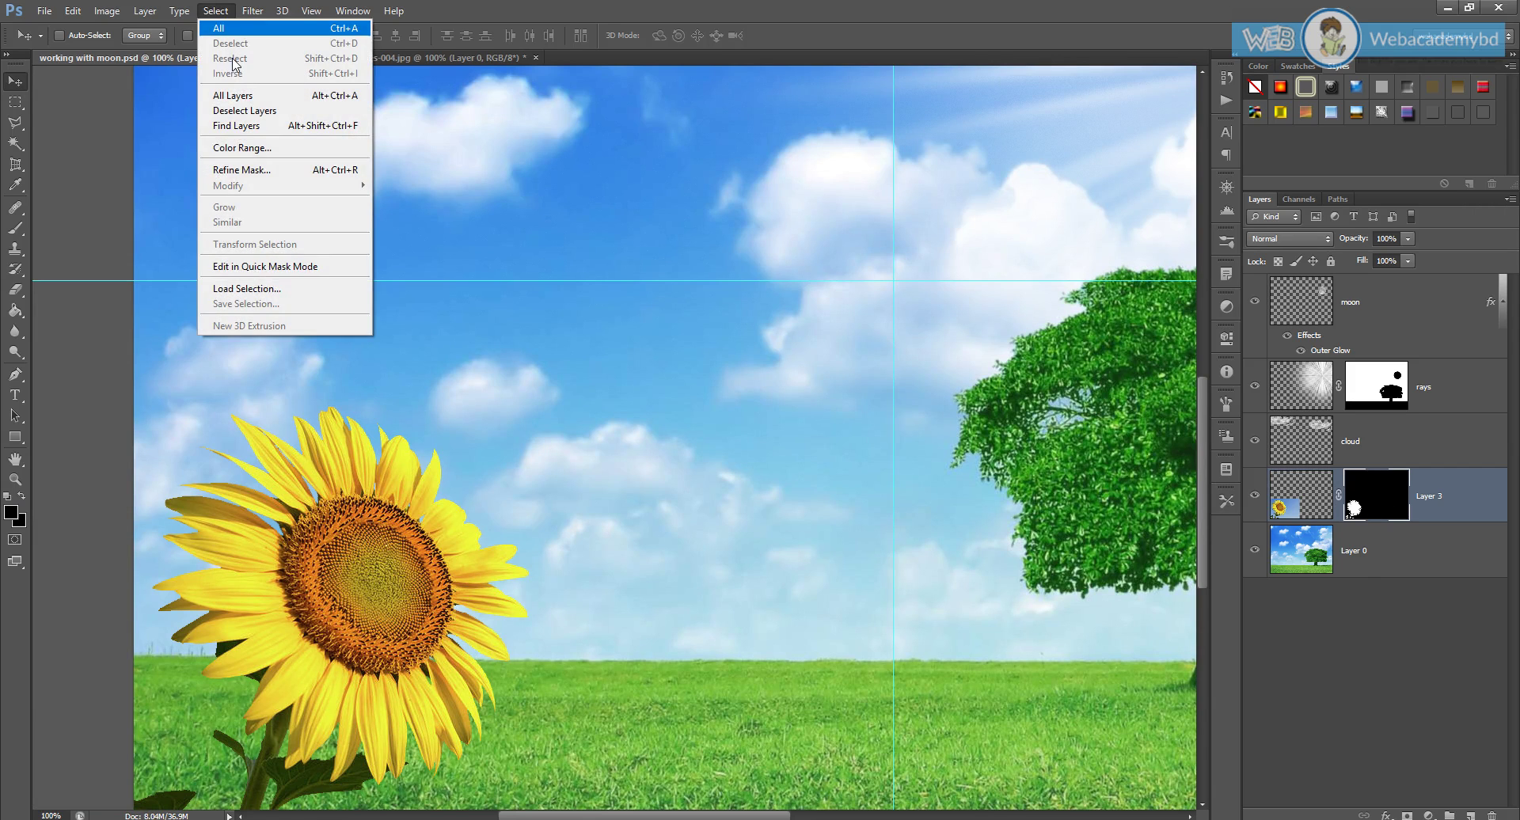
left_click(239, 170)
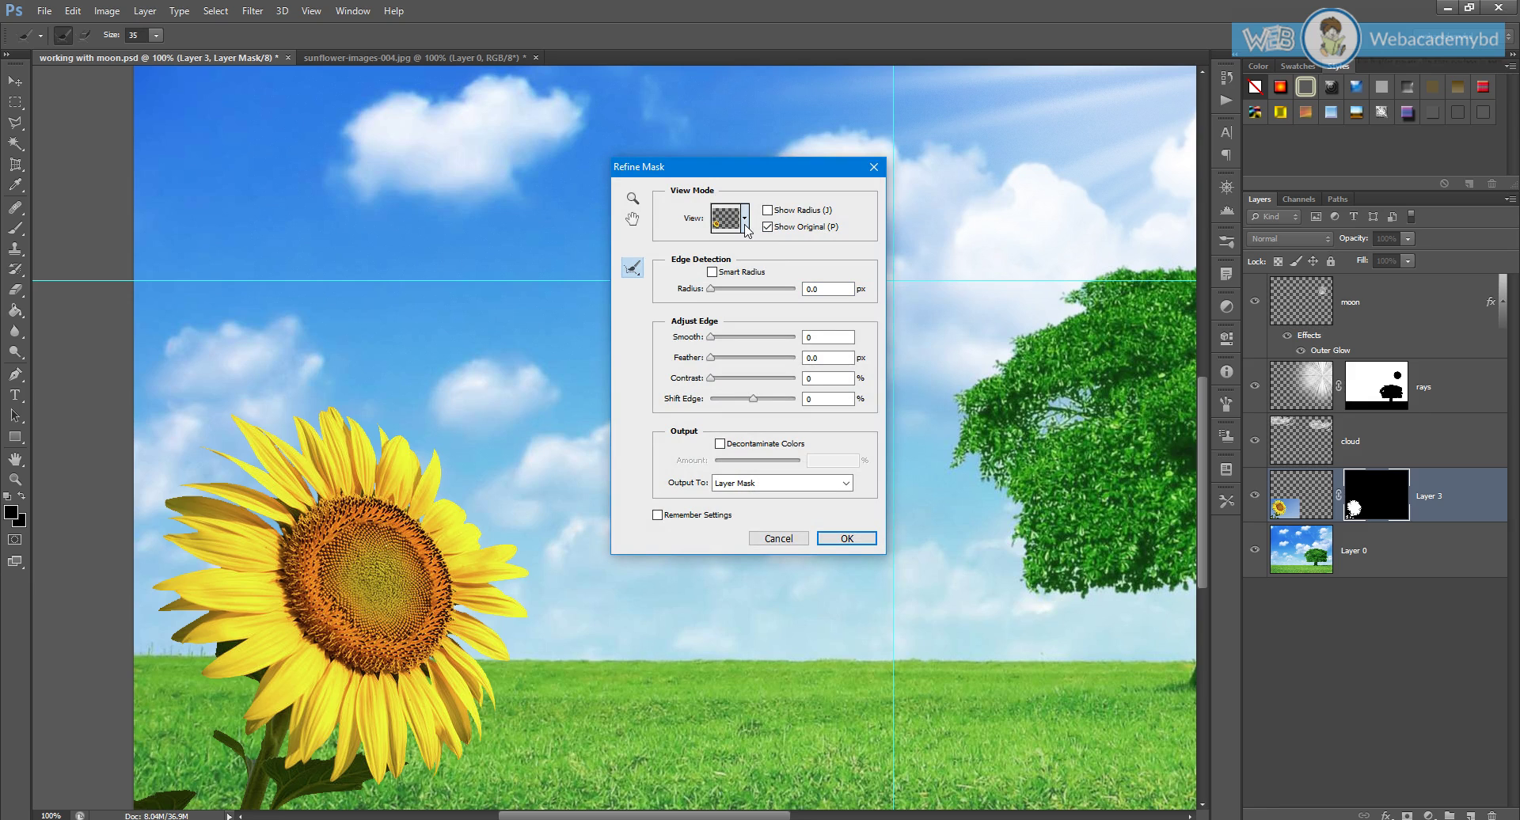
left_click(744, 222)
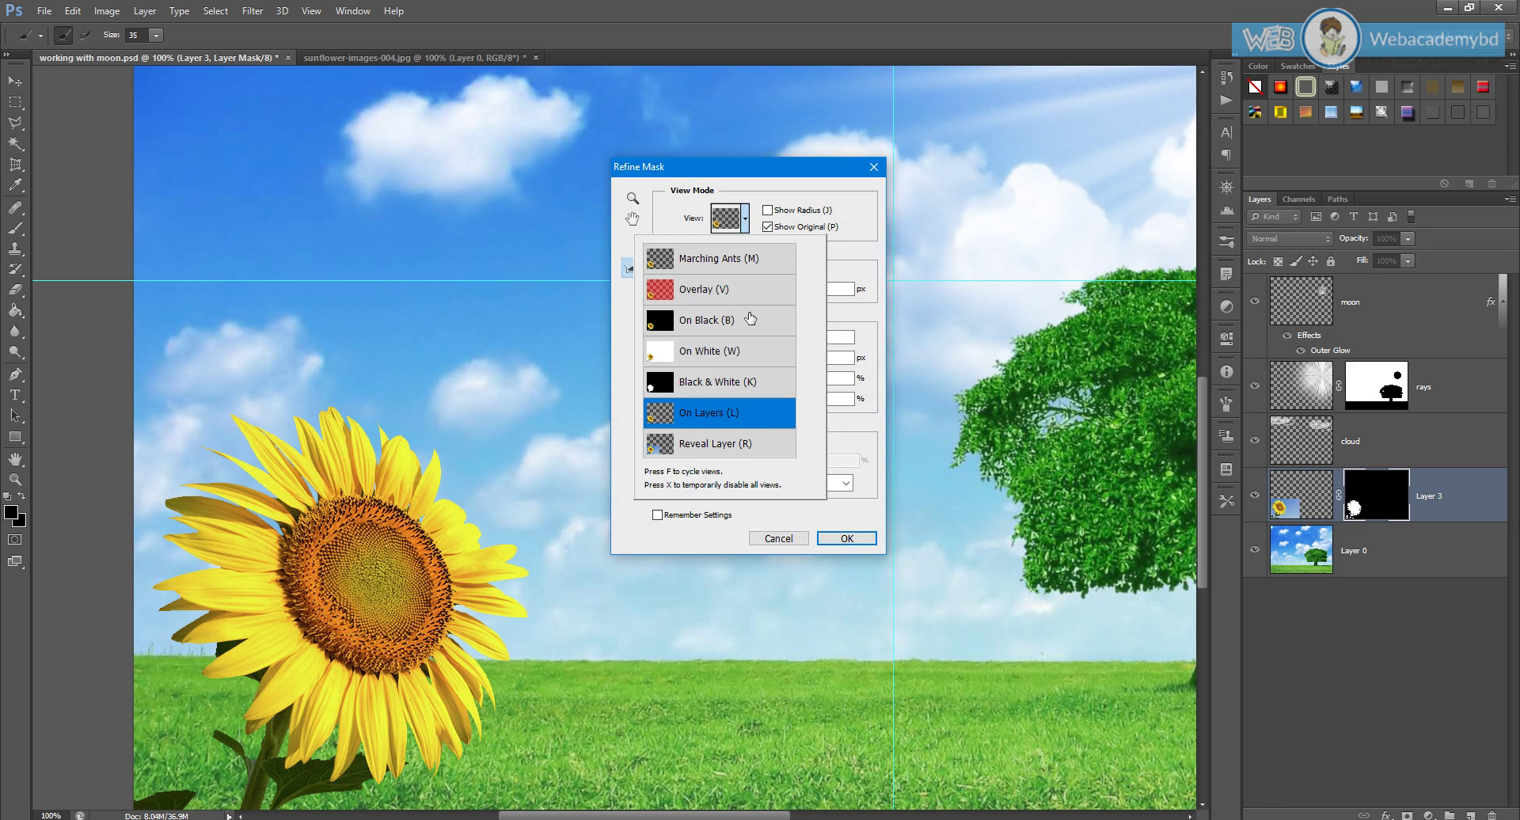
left_click(881, 261)
mouse_move(711, 336)
left_mouse_down()
mouse_move(732, 340)
mouse_move(727, 360)
left_mouse_up()
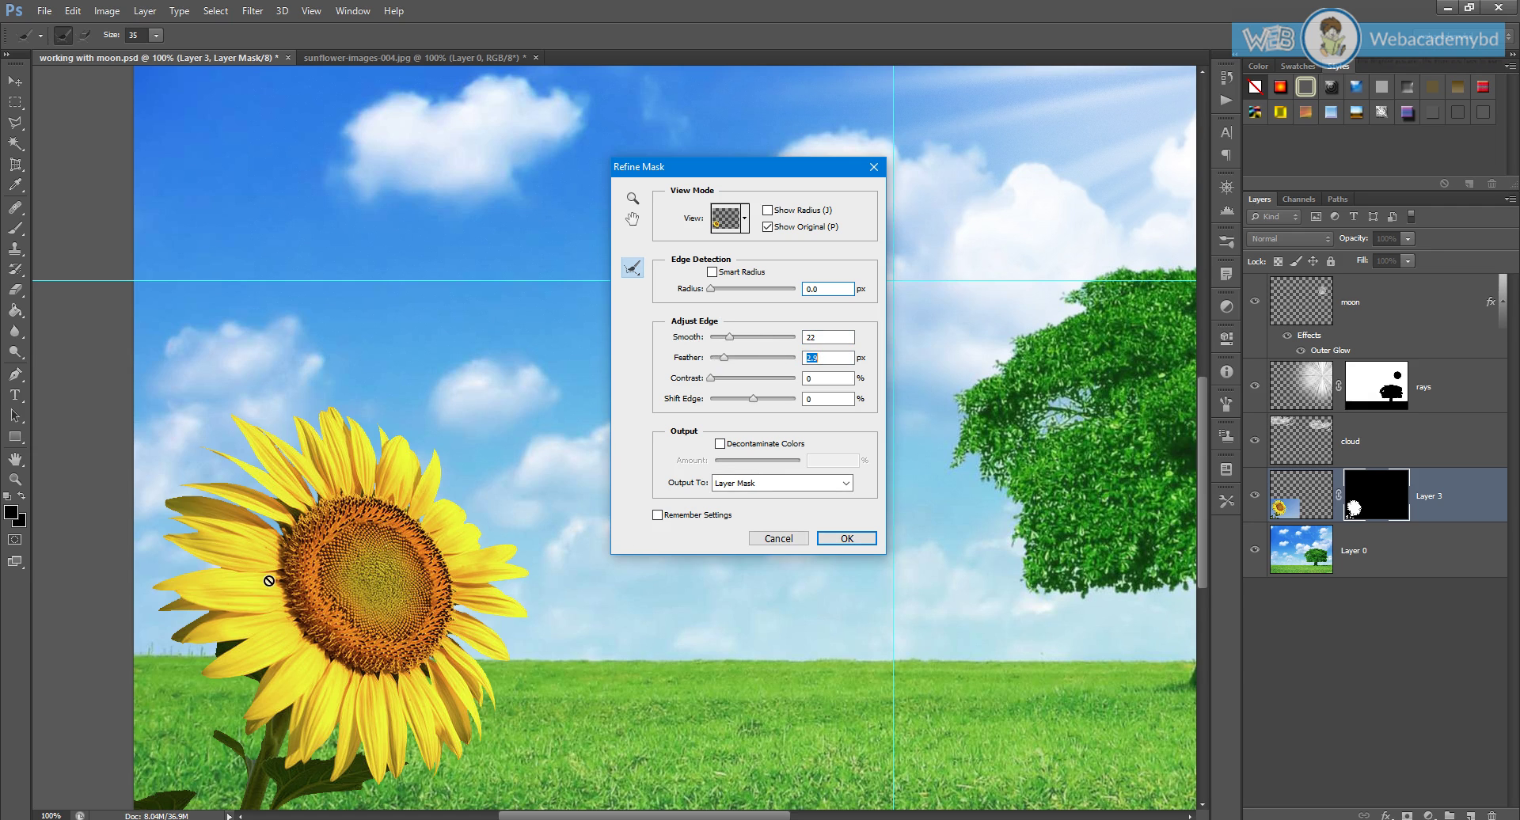
left_click(846, 539)
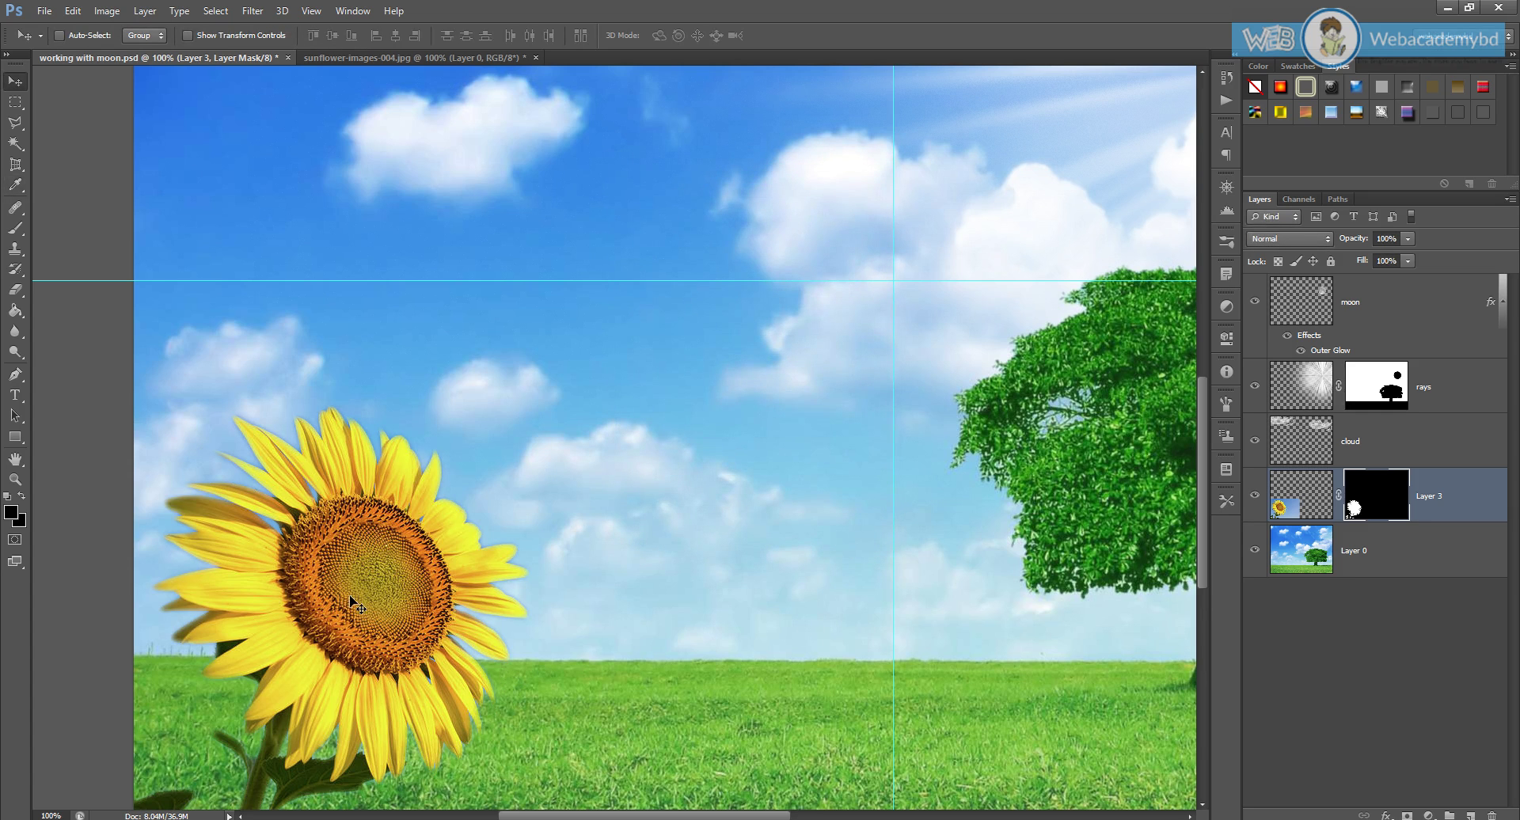
scroll(293, 563, "down", 1)
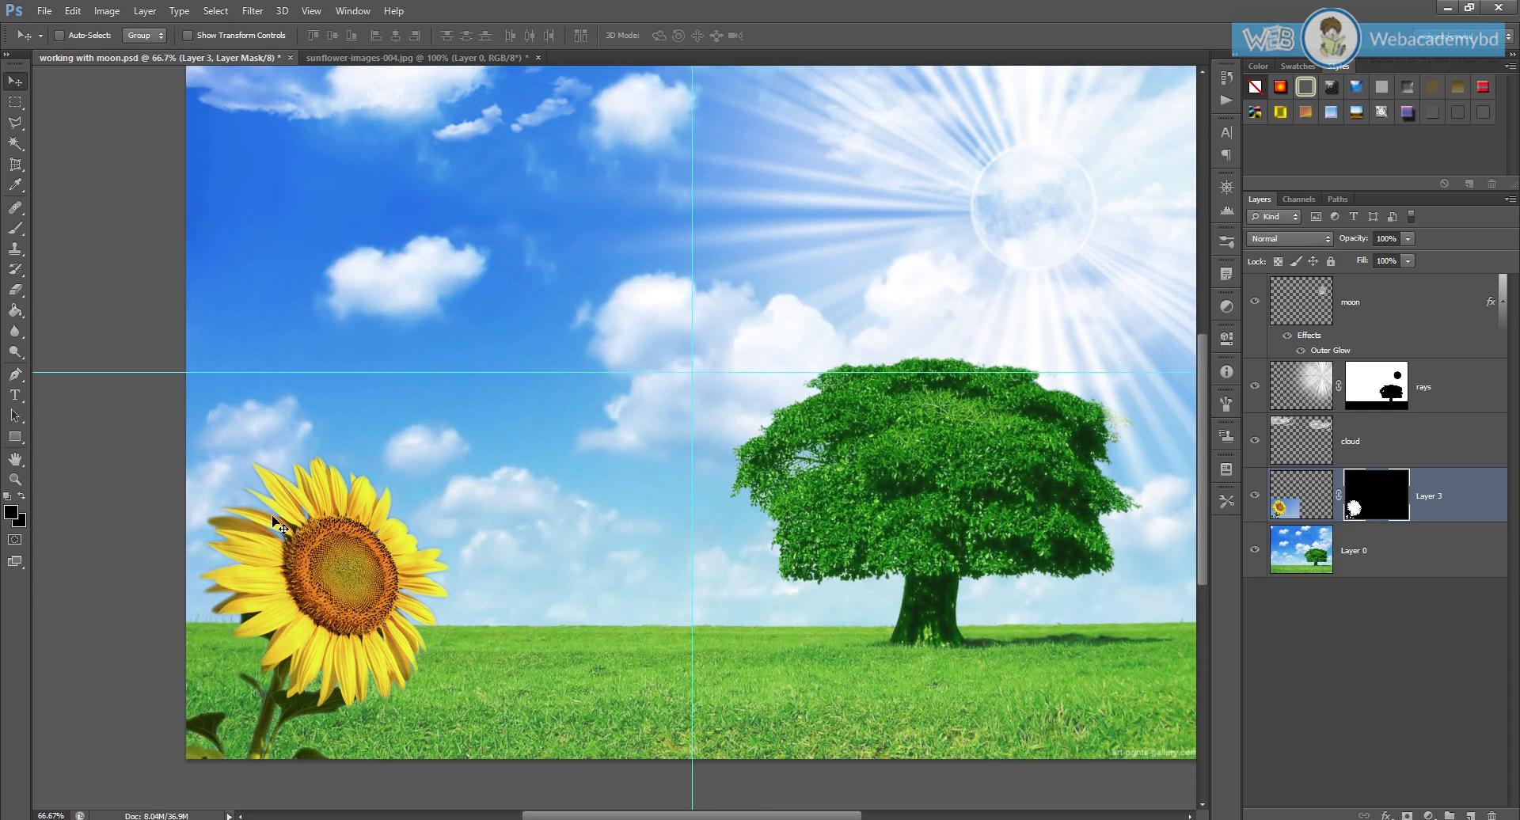
Step: Disable and re-enable Layer 3's mask to compare the sunflower with and without its background
left_click(1305, 511)
left_click(1381, 510)
left_click(1370, 504, "shift")
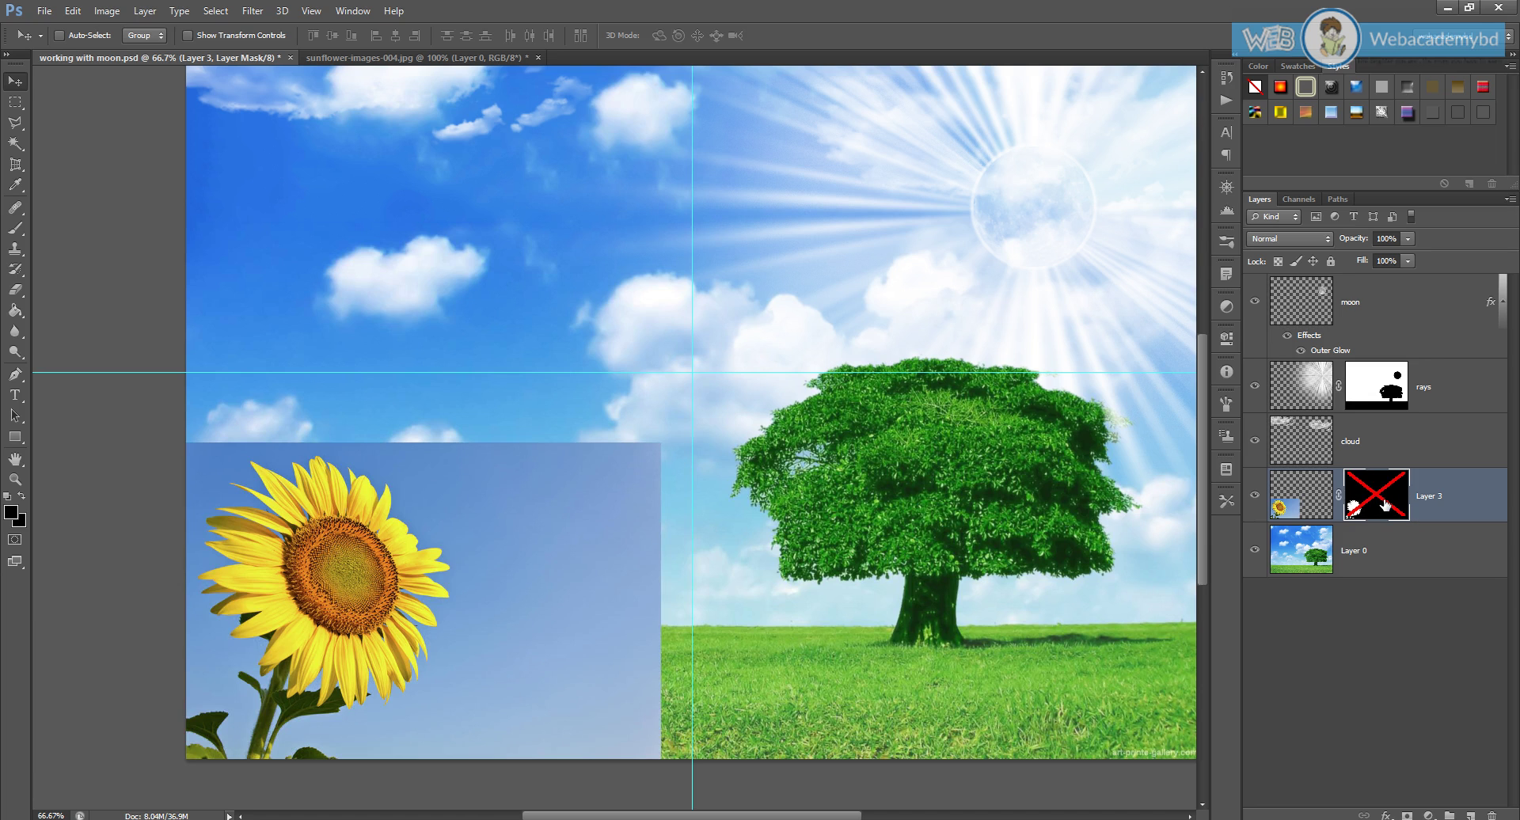
left_click(1384, 505, "shift")
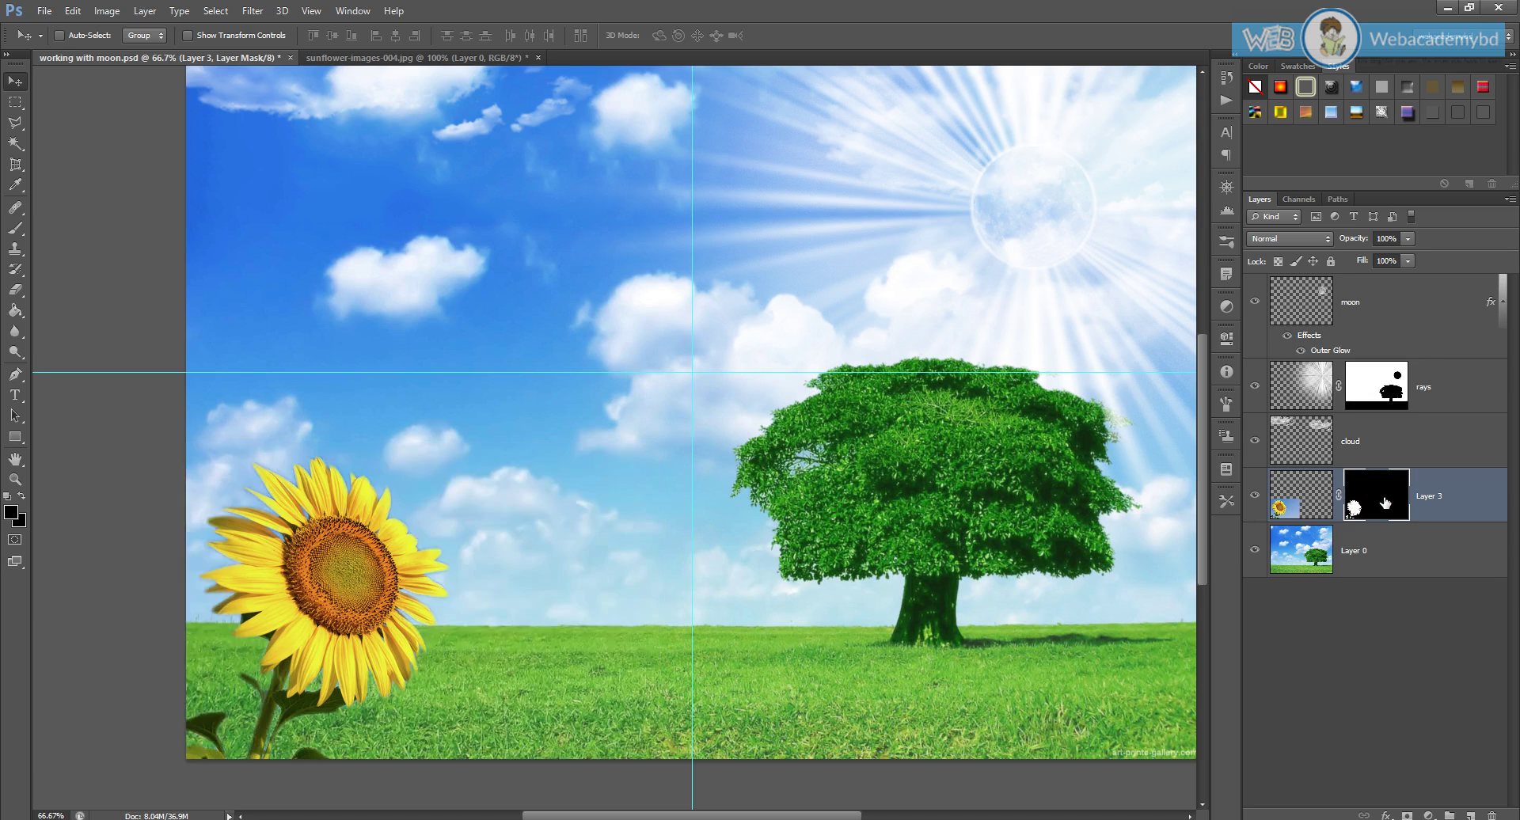
Step: Add an Inner Glow effect to the sunflower image on Layer 3 with a size of 5 px
left_click(1295, 513)
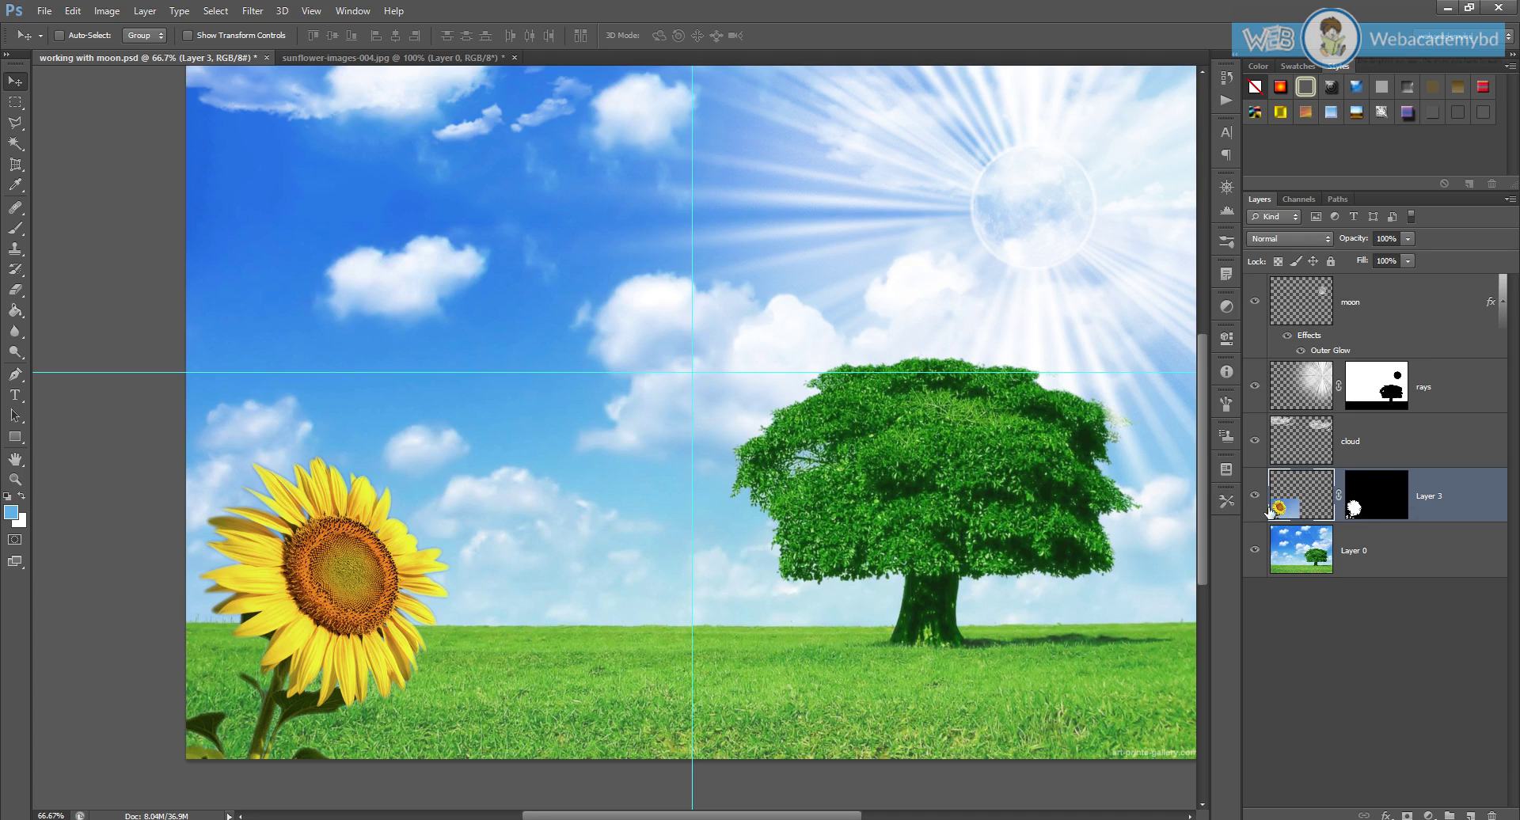
left_click(1385, 815)
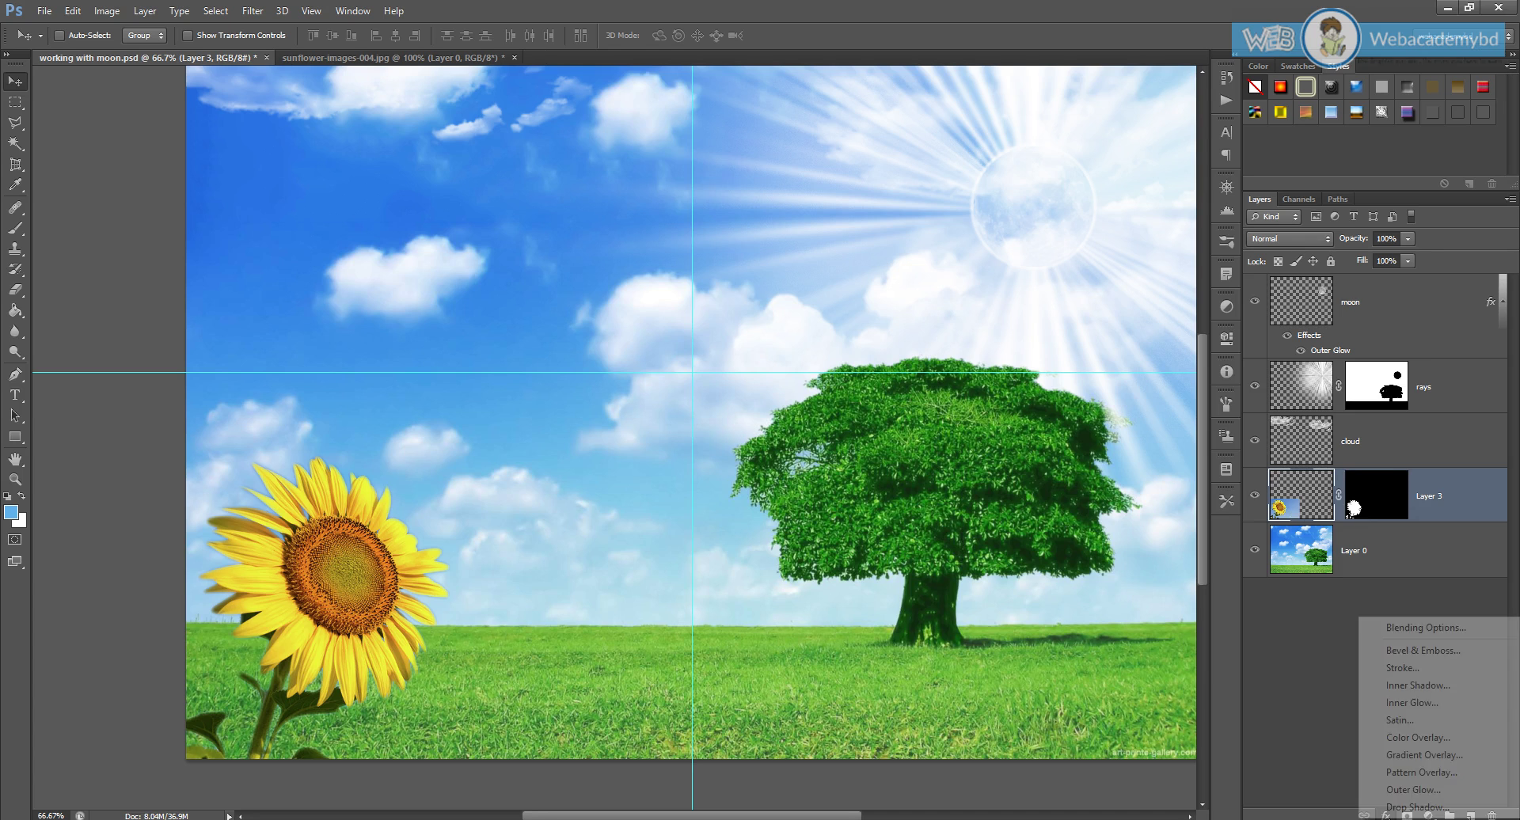
left_click(1410, 705)
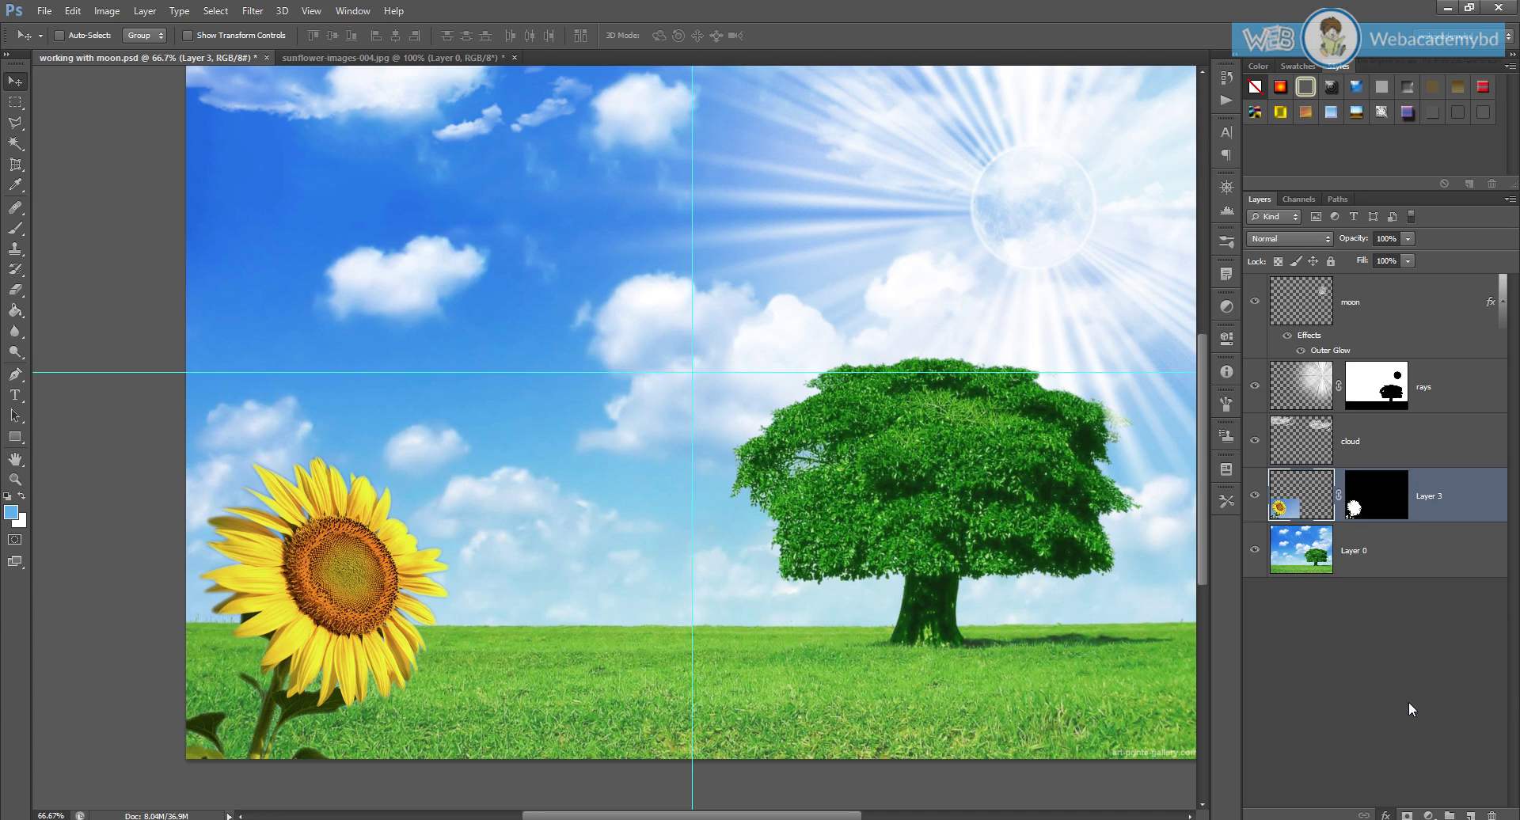
left_click_drag(556, 191, 931, 225)
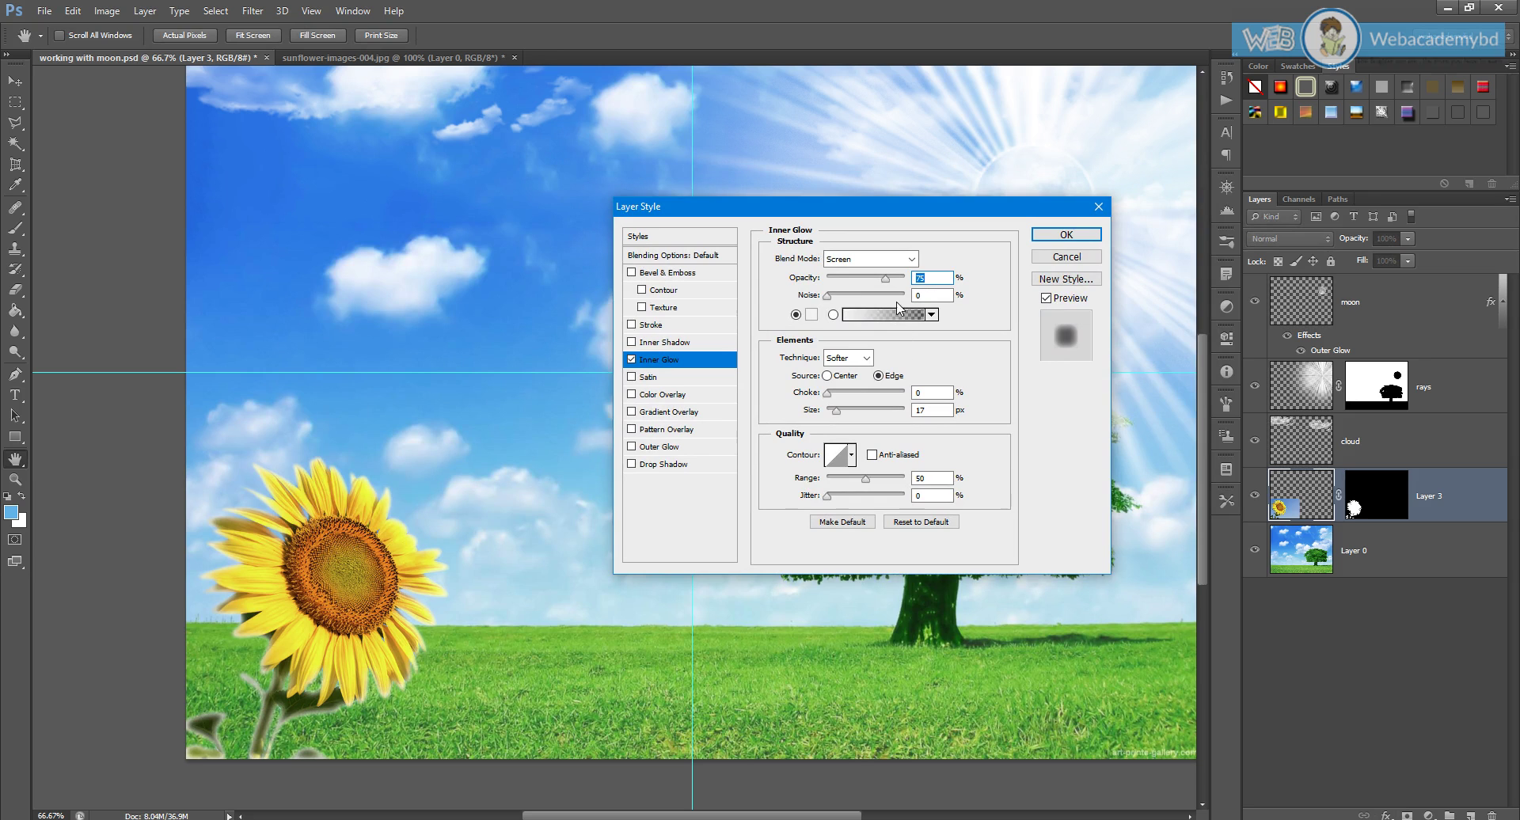
left_click(927, 410)
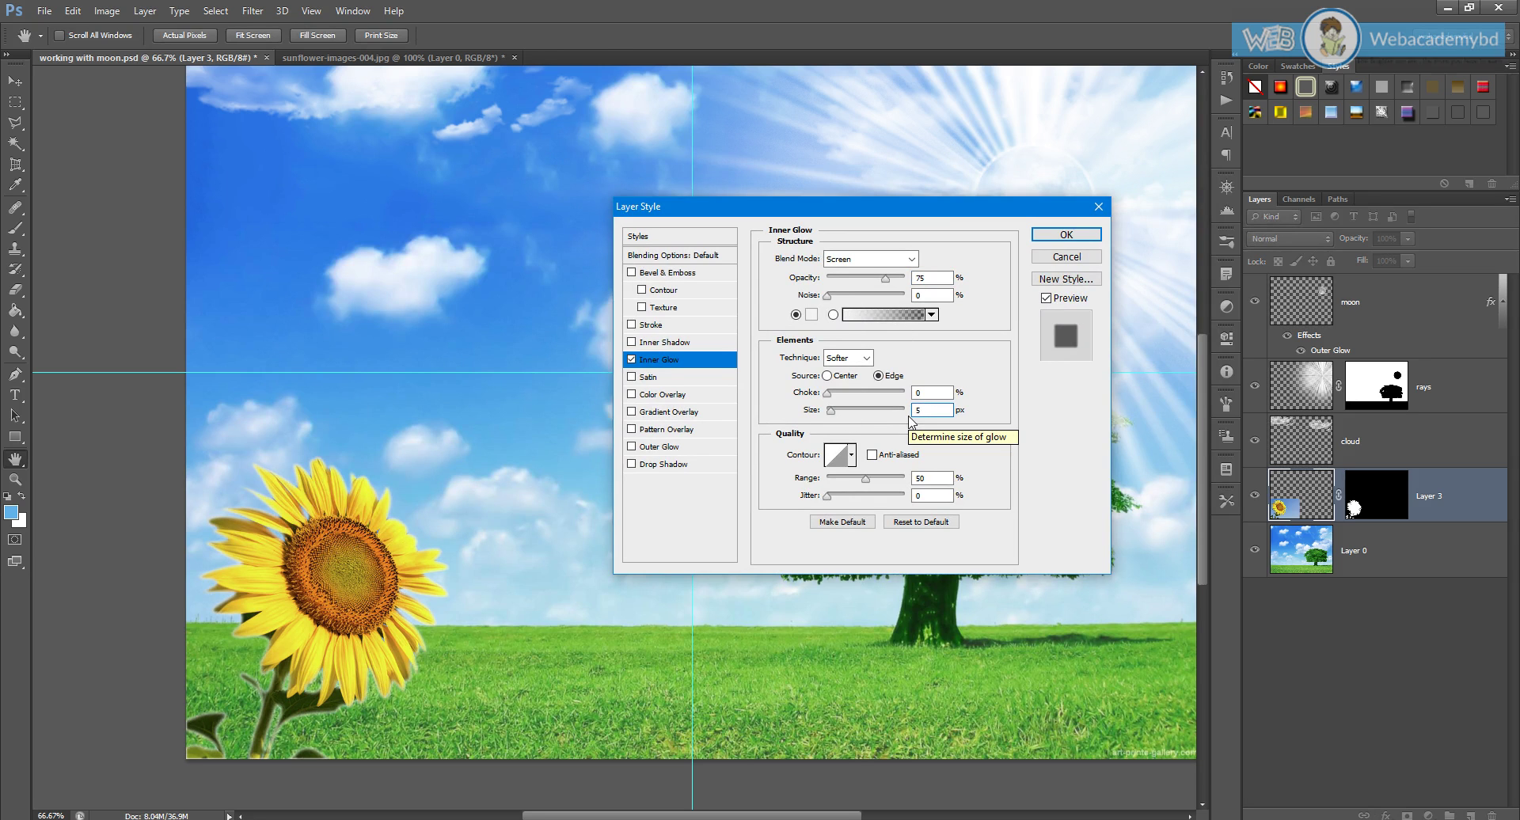
Step: Set the inner glow colour to yellow ecf13c sampled from a sunflower petal, lower its opacity to about 50%, and apply the effect
left_click(812, 315)
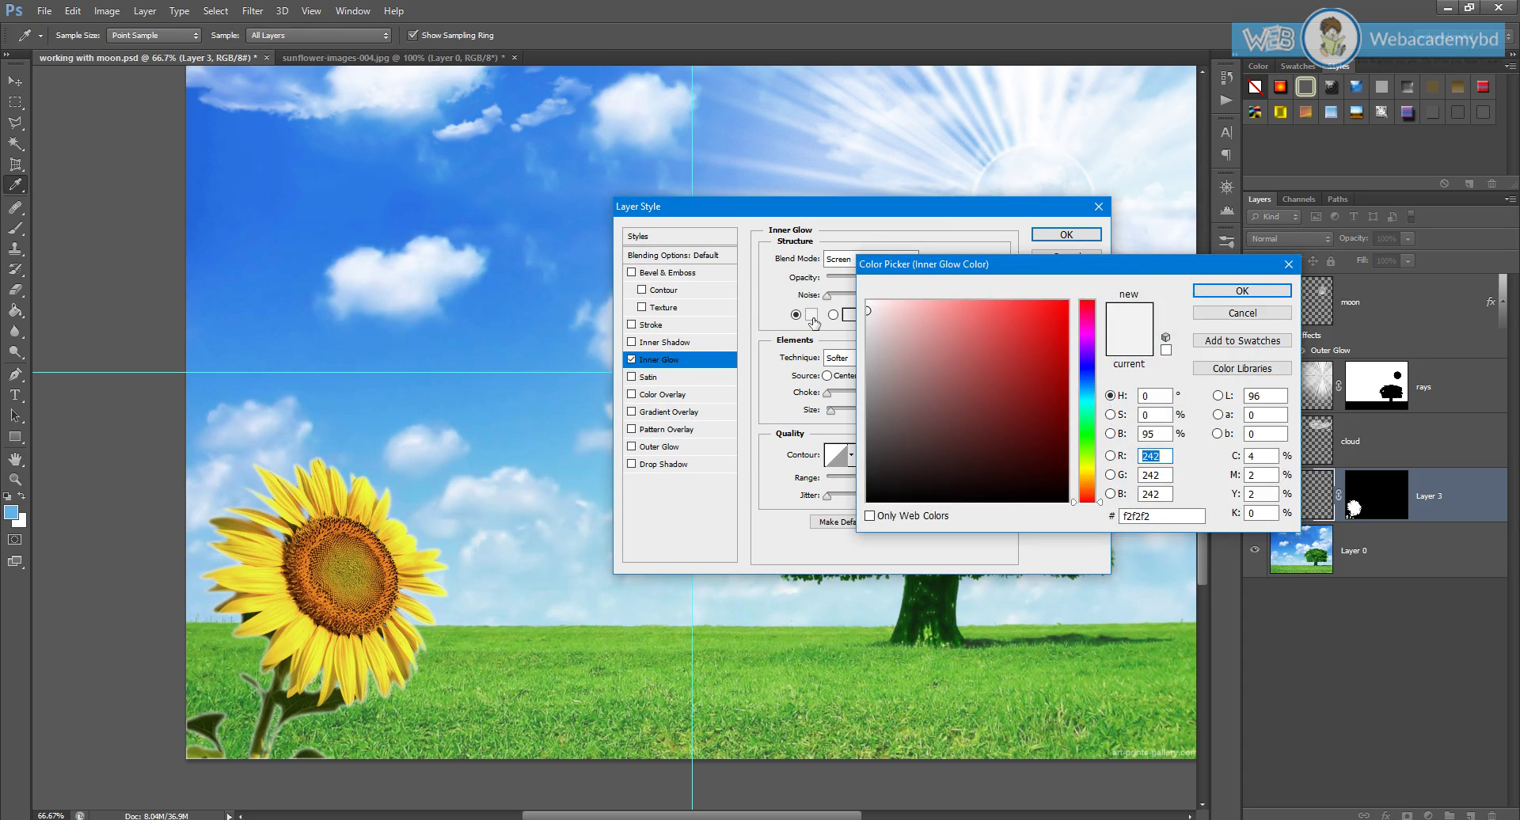
left_click(365, 496)
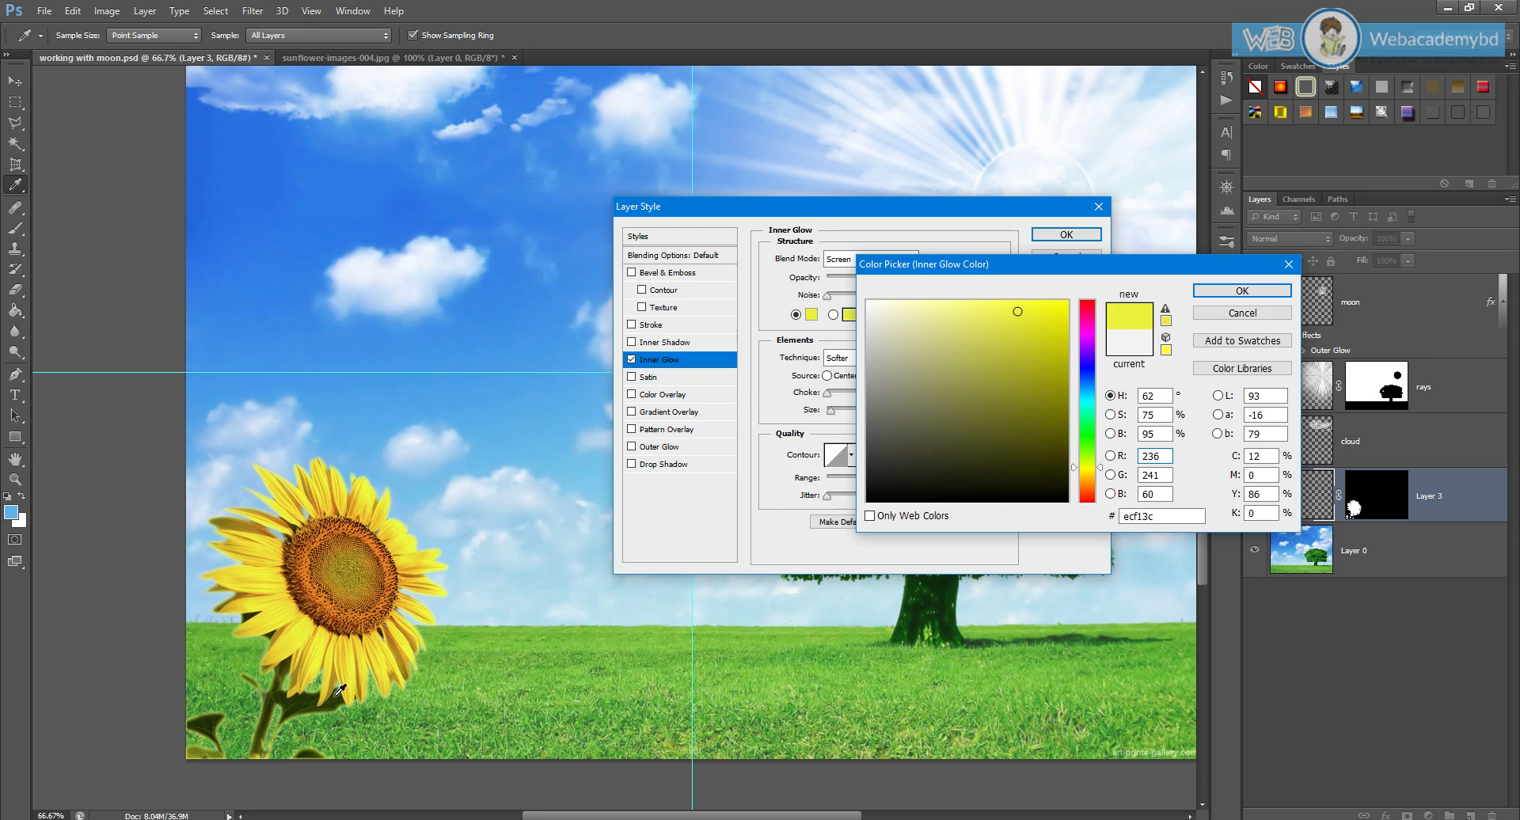
left_click(1259, 291)
left_click_drag(886, 281, 866, 282)
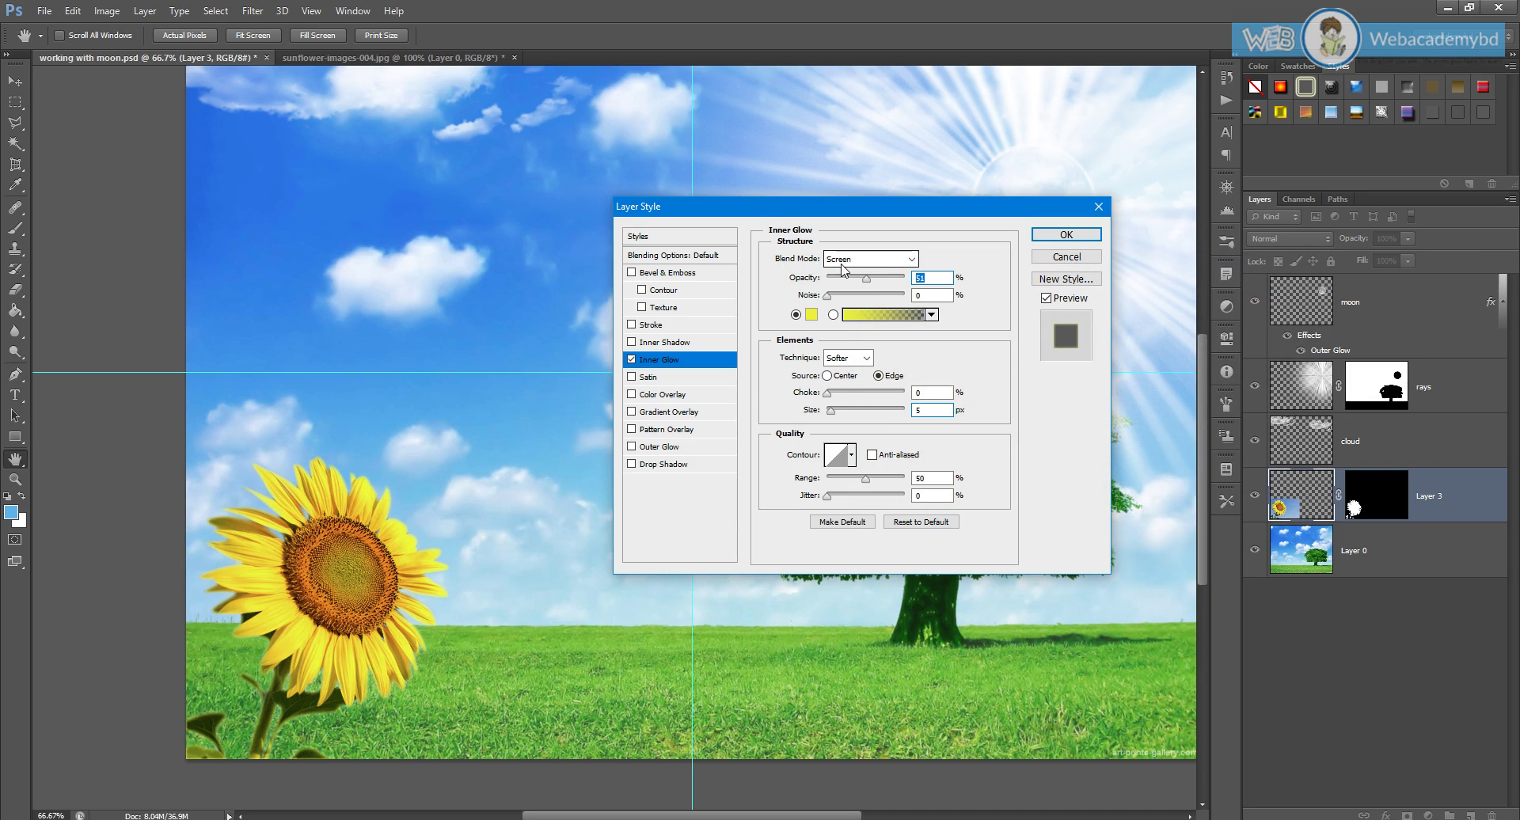
left_click(1081, 236)
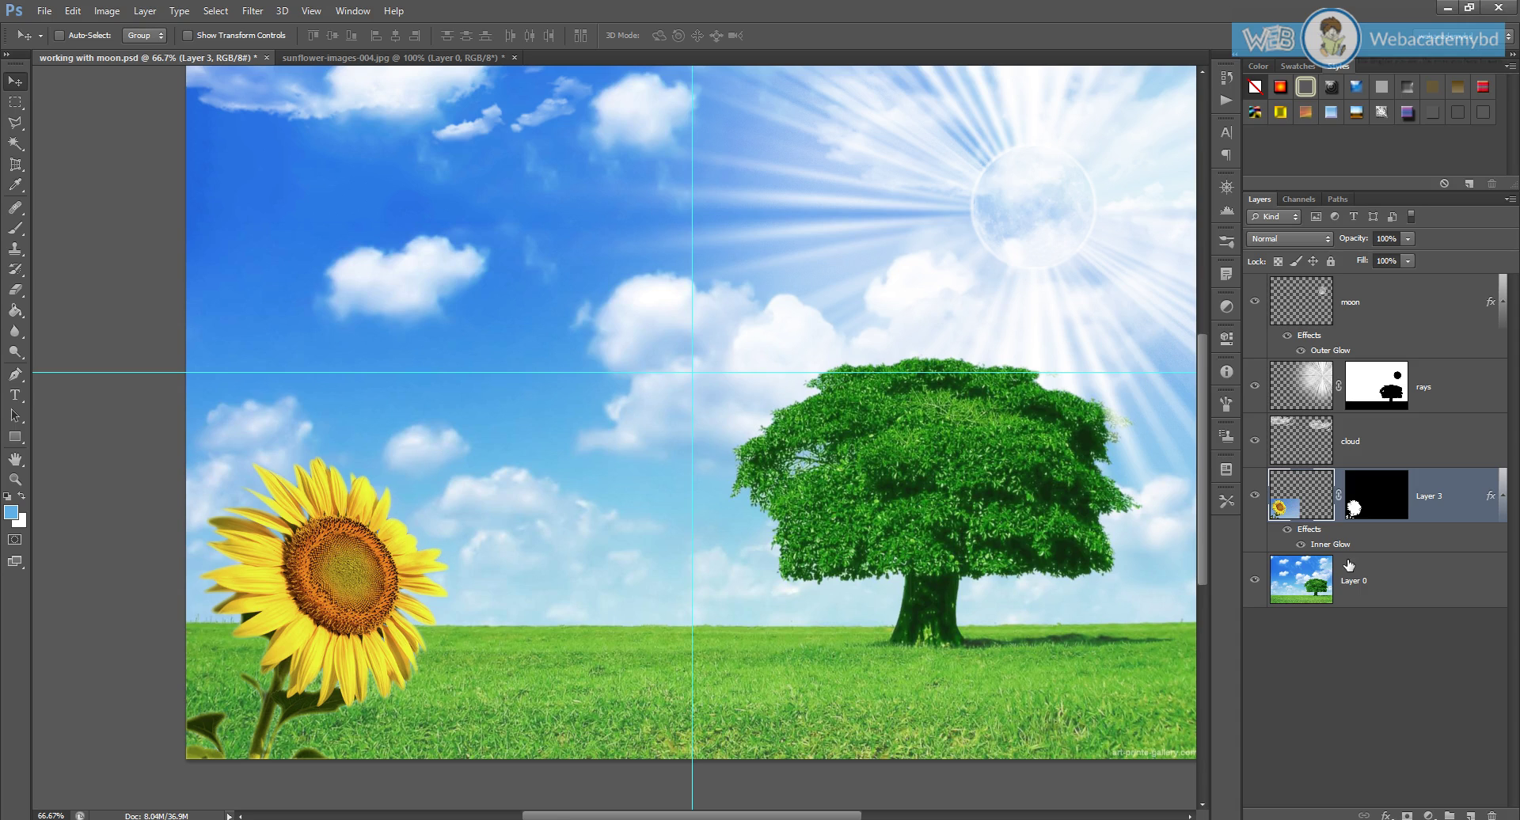
Step: Add a Color Overlay to Layer 3 in Screen mode, using blue 2b7ae3 sampled from the sky
left_click(1385, 816)
left_click(1411, 732)
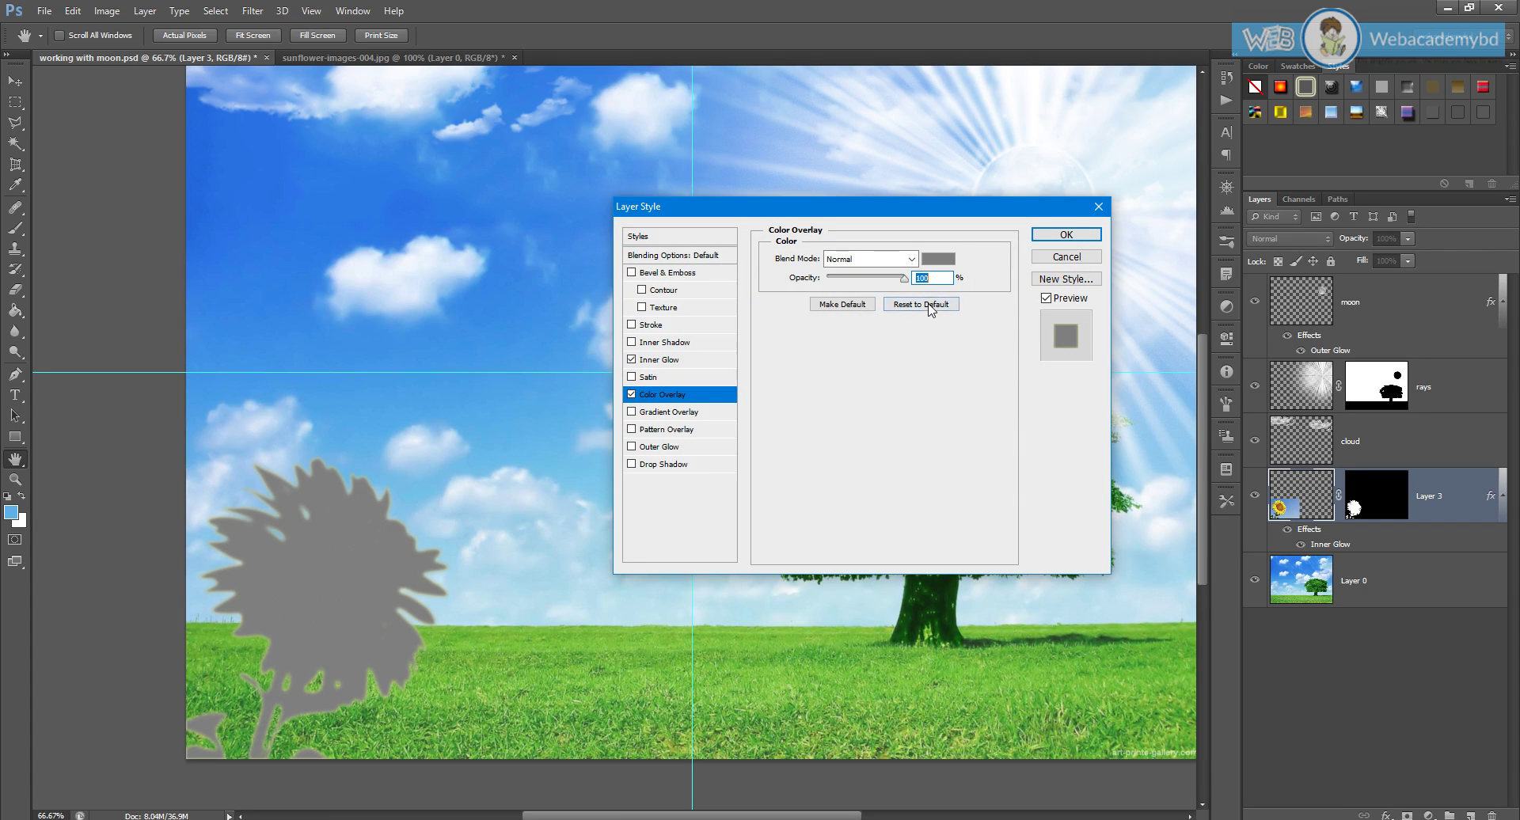
left_click(912, 260)
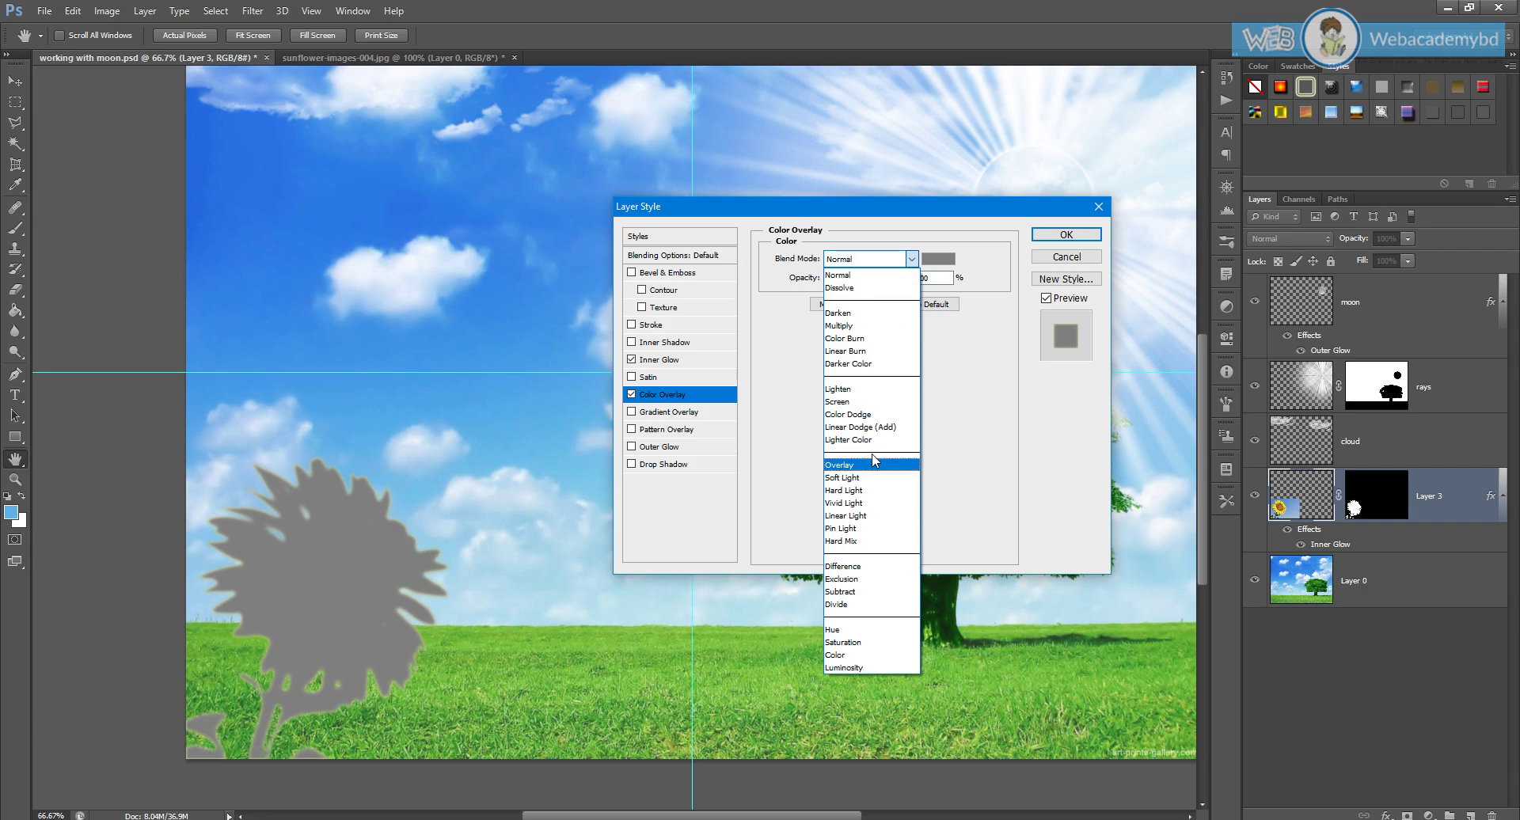
left_click(857, 403)
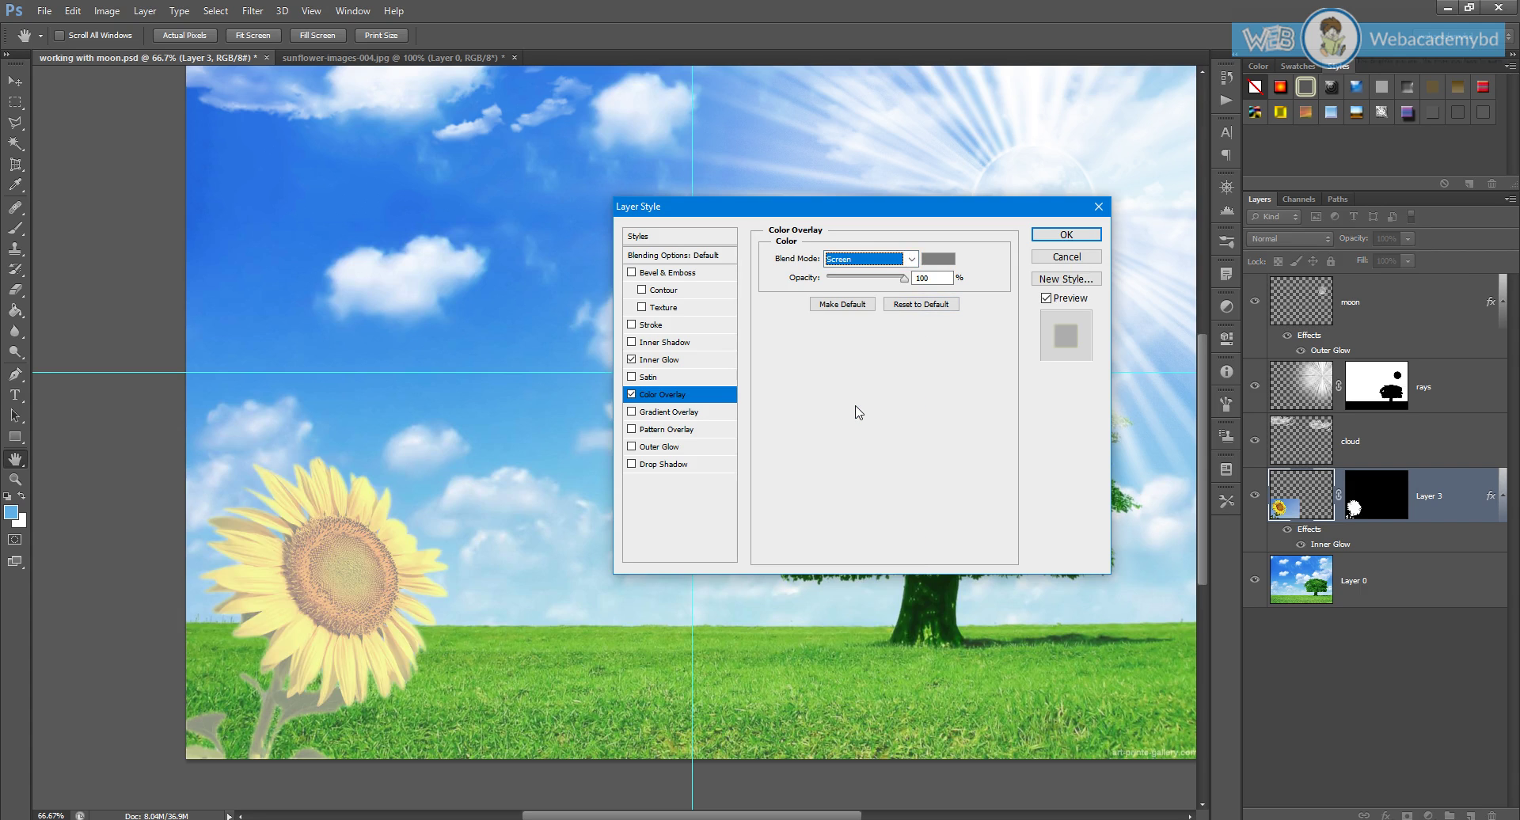
left_click(940, 268)
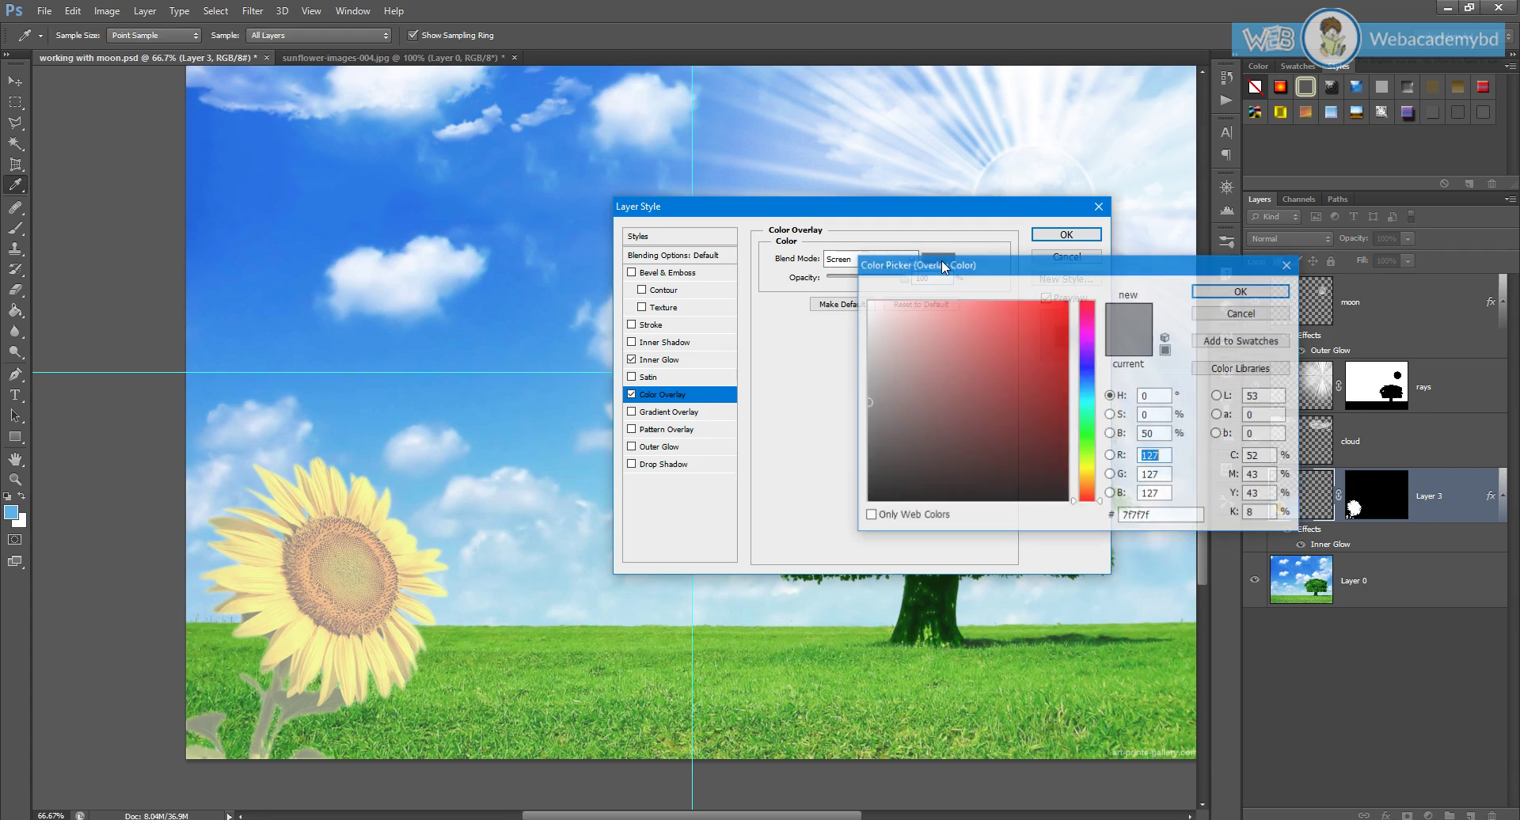
left_click(374, 180)
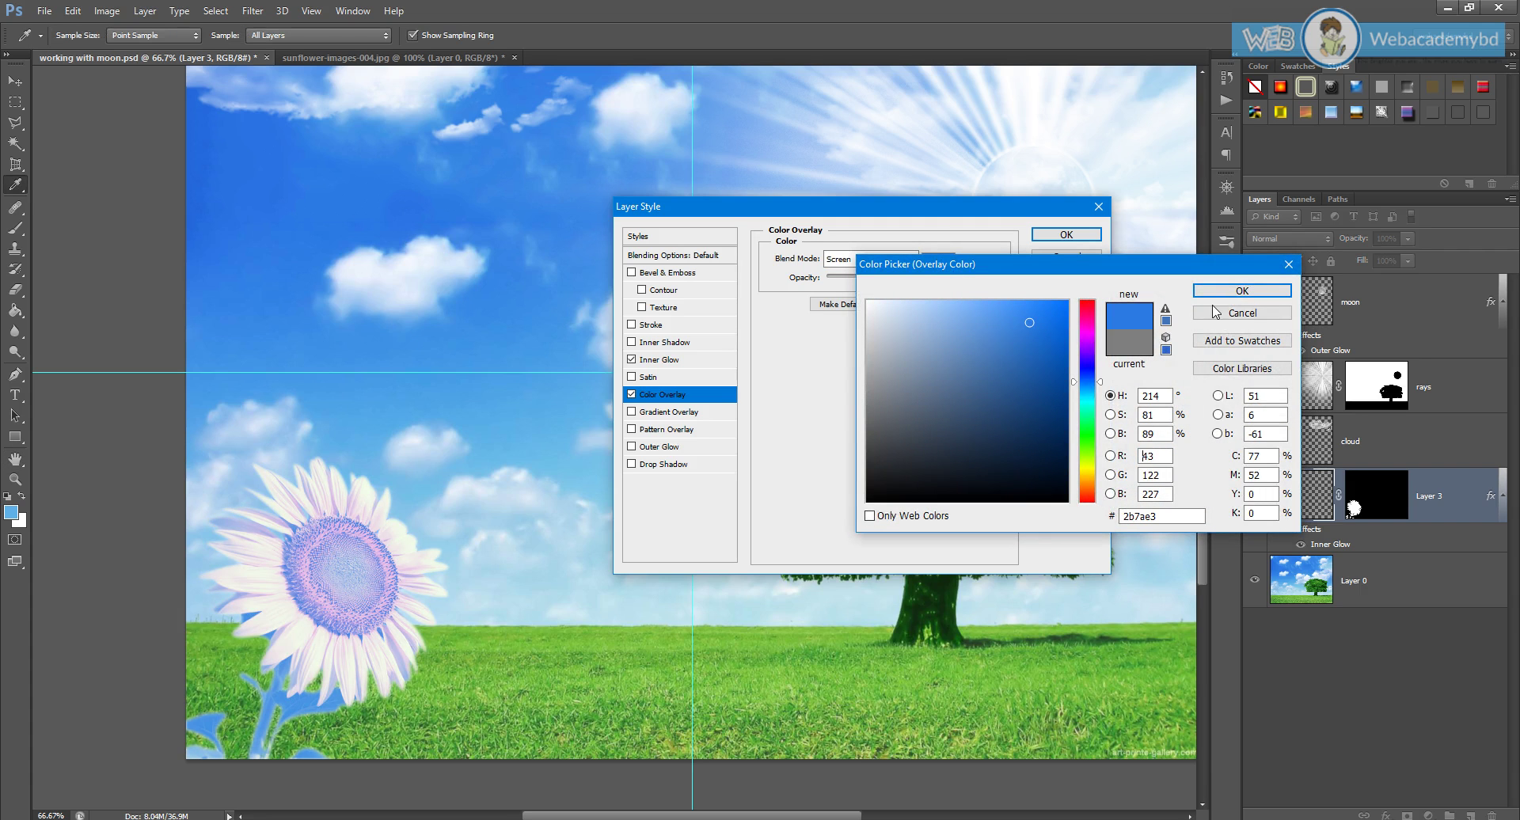
left_click(1242, 291)
Step: Try the Multiply and Normal blend modes for the sunflower's colour overlay
left_click(912, 259)
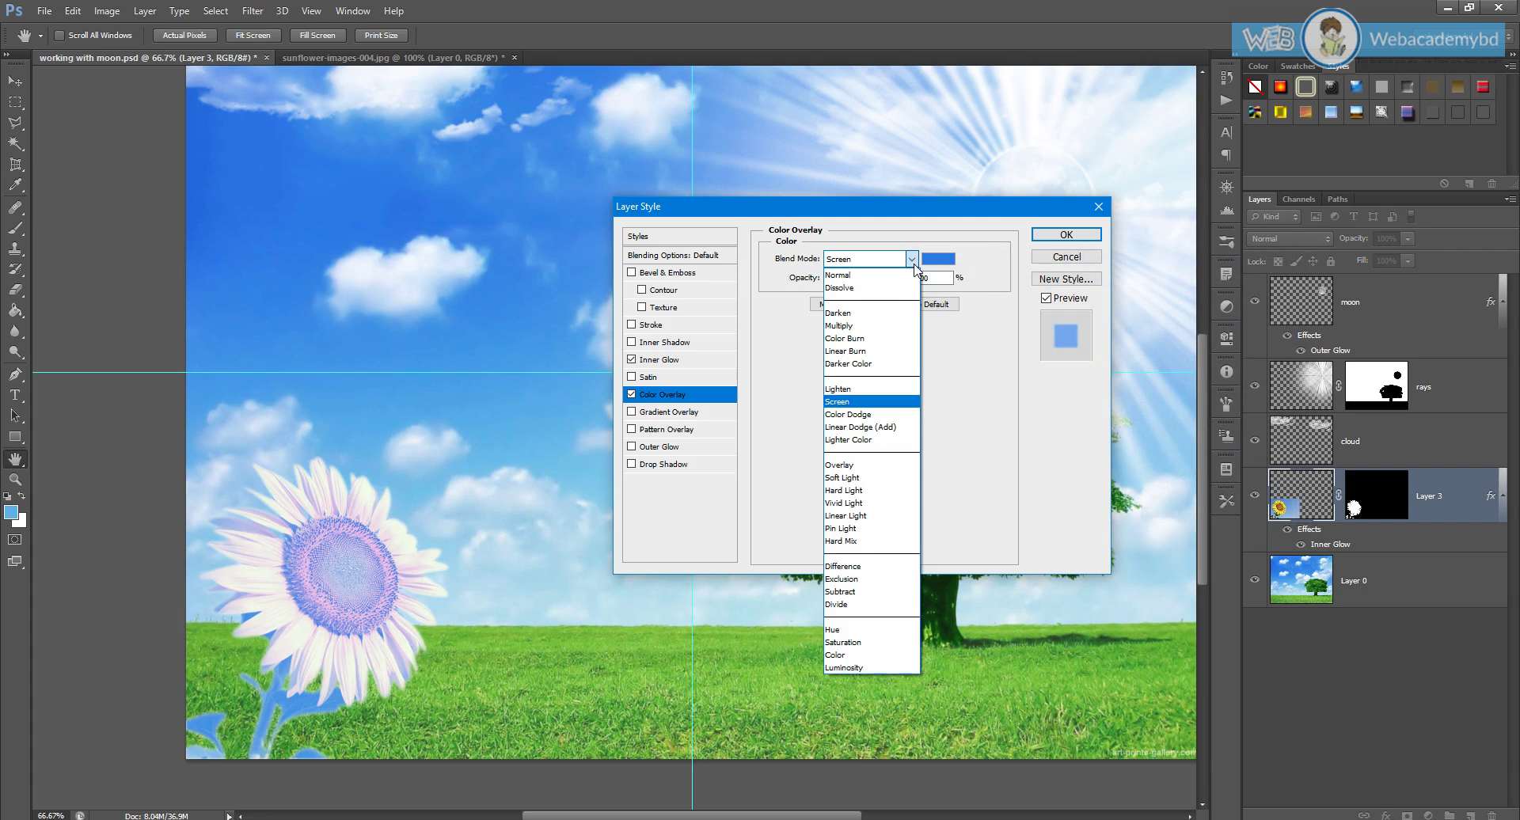
left_click(859, 305)
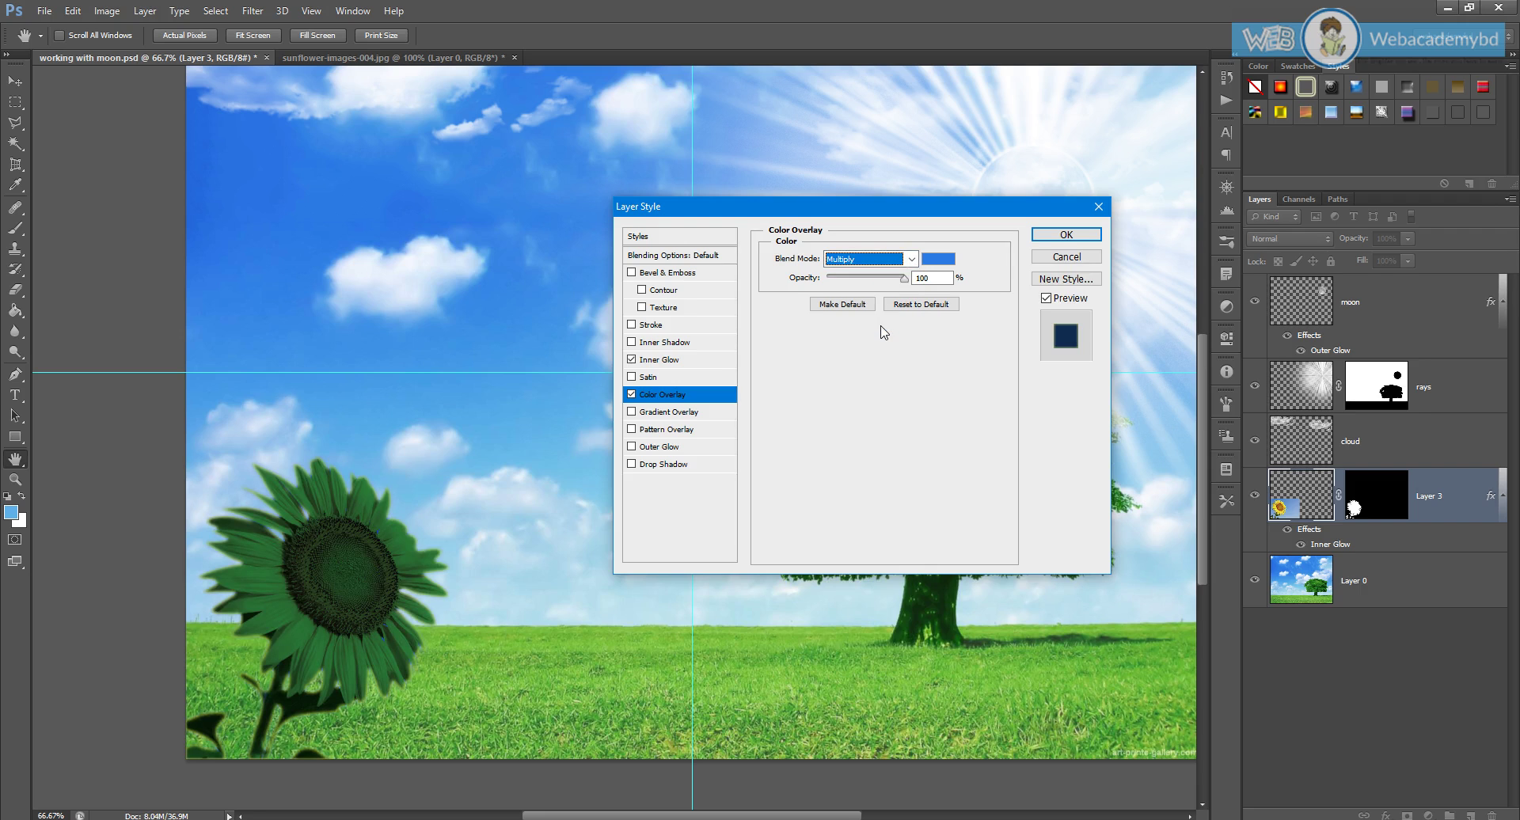
left_click(911, 259)
left_click(892, 276)
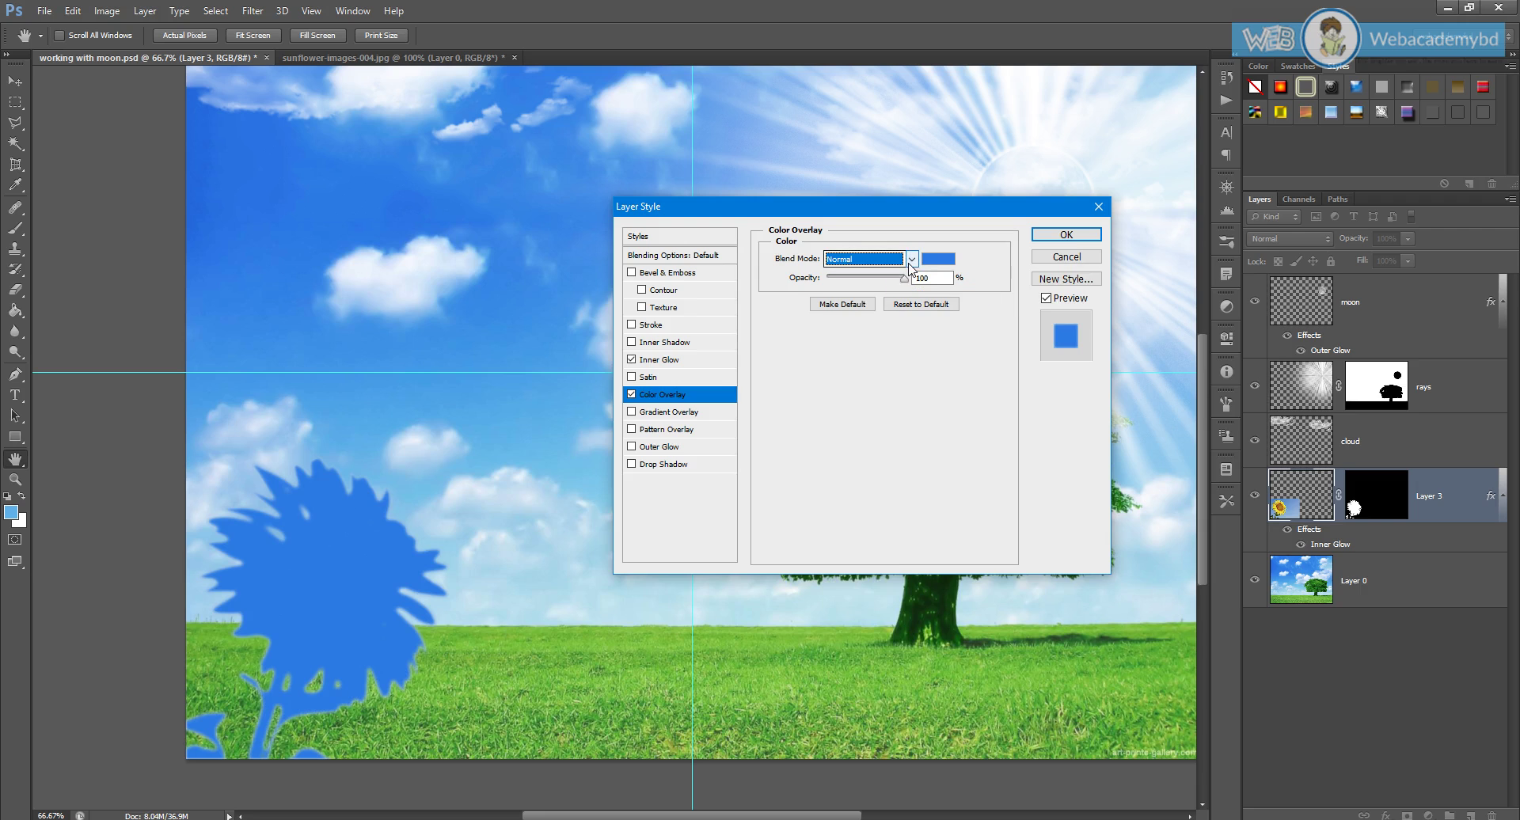
Step: Set the colour overlay's blend mode to Overlay with opacity about 34% and apply the layer style
left_click(911, 260)
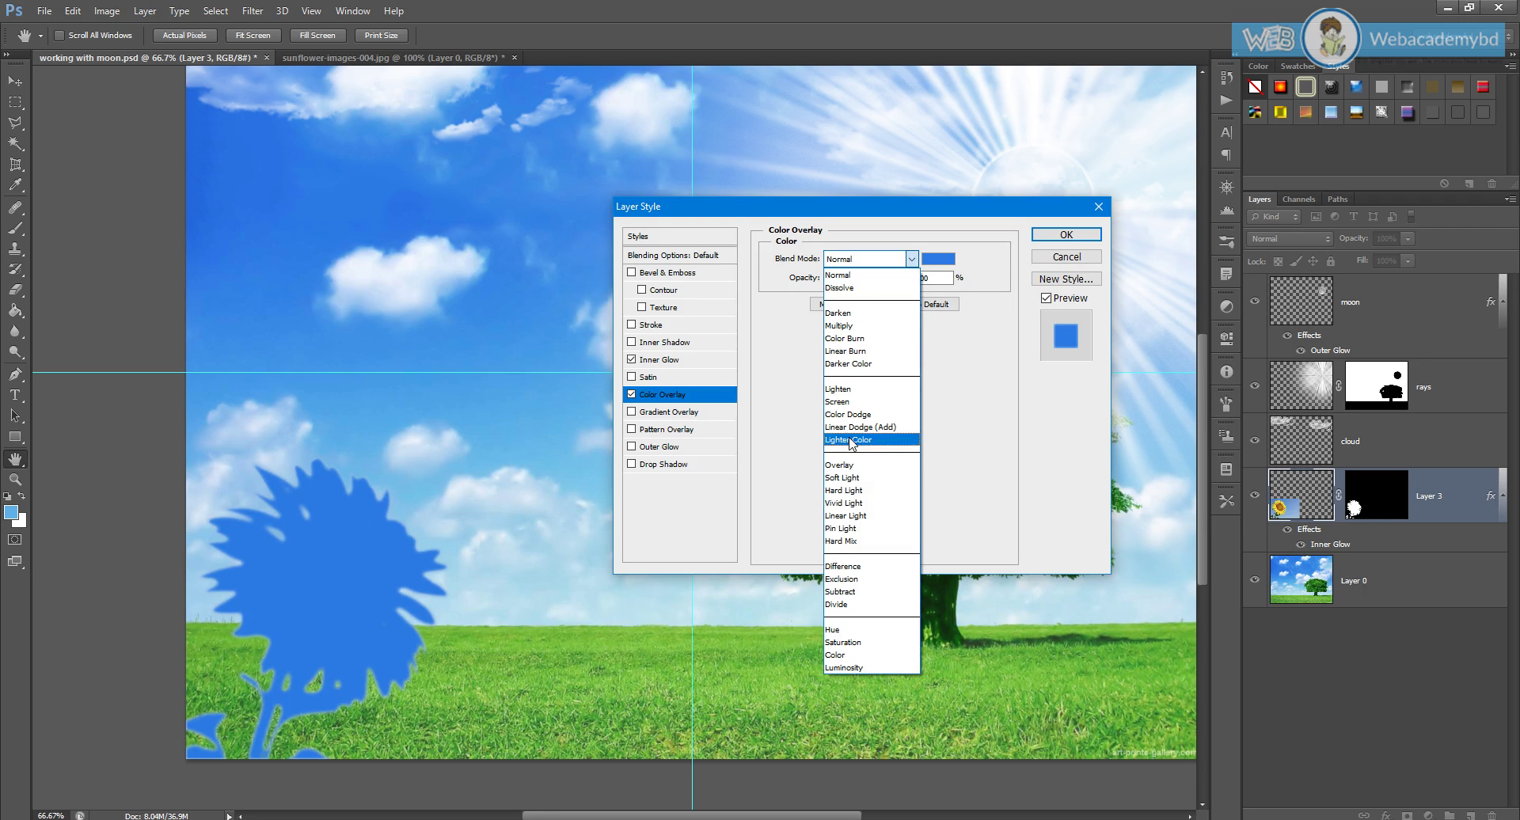
left_click(841, 466)
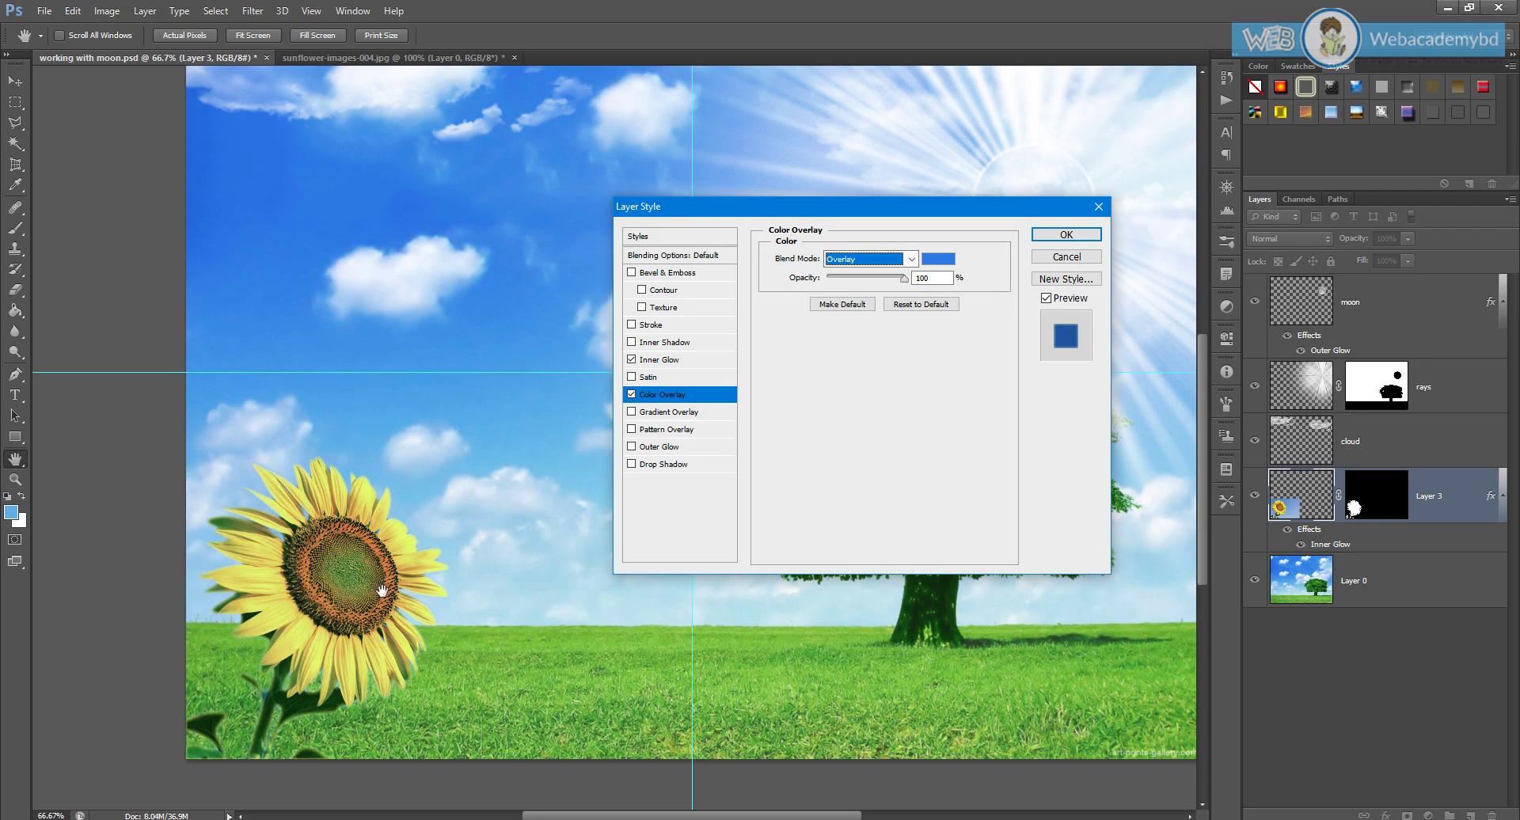
left_click_drag(903, 279, 859, 284)
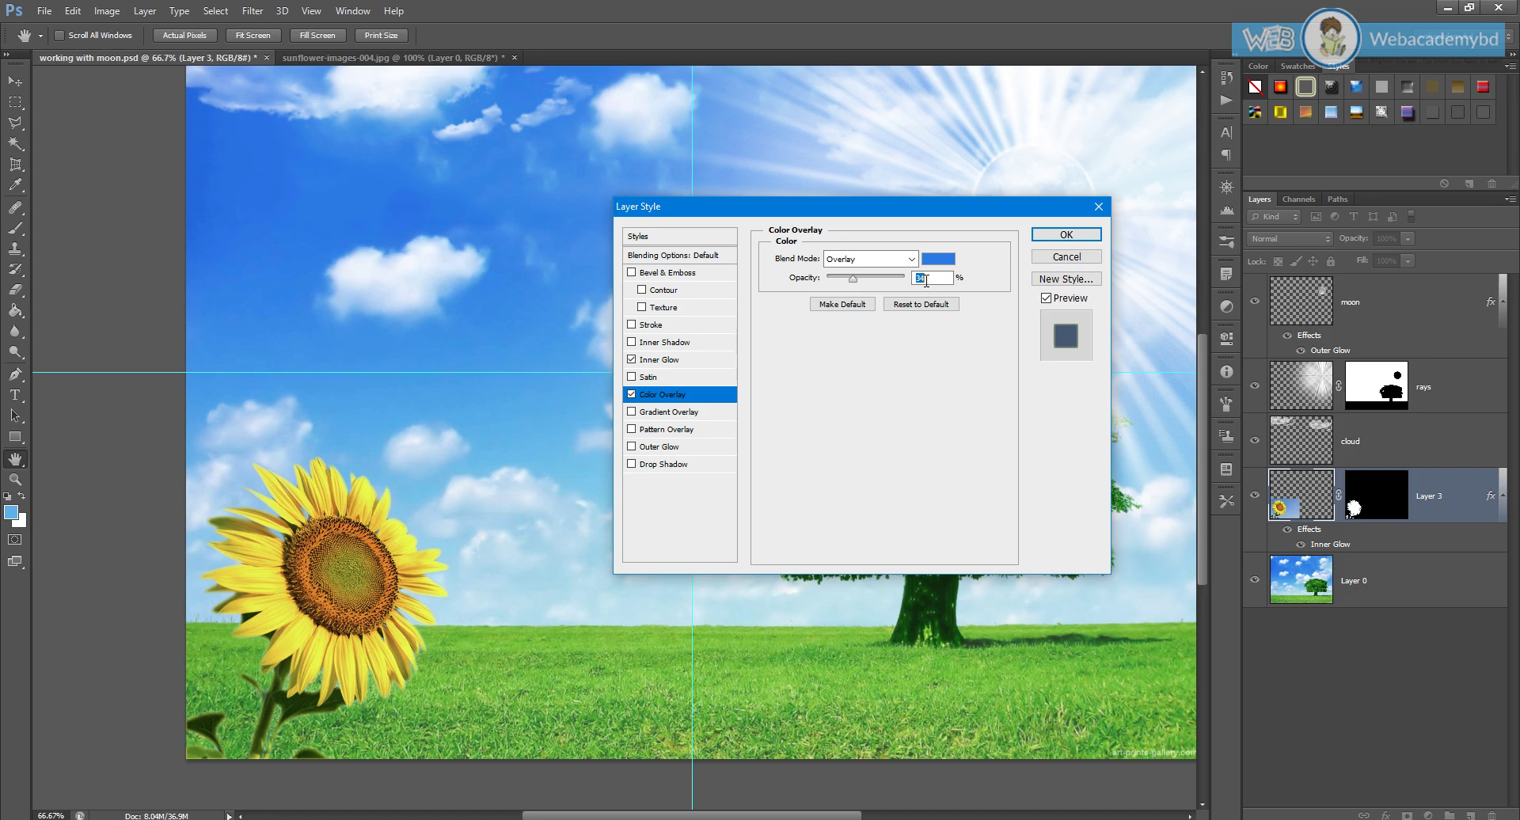
left_click(1067, 234)
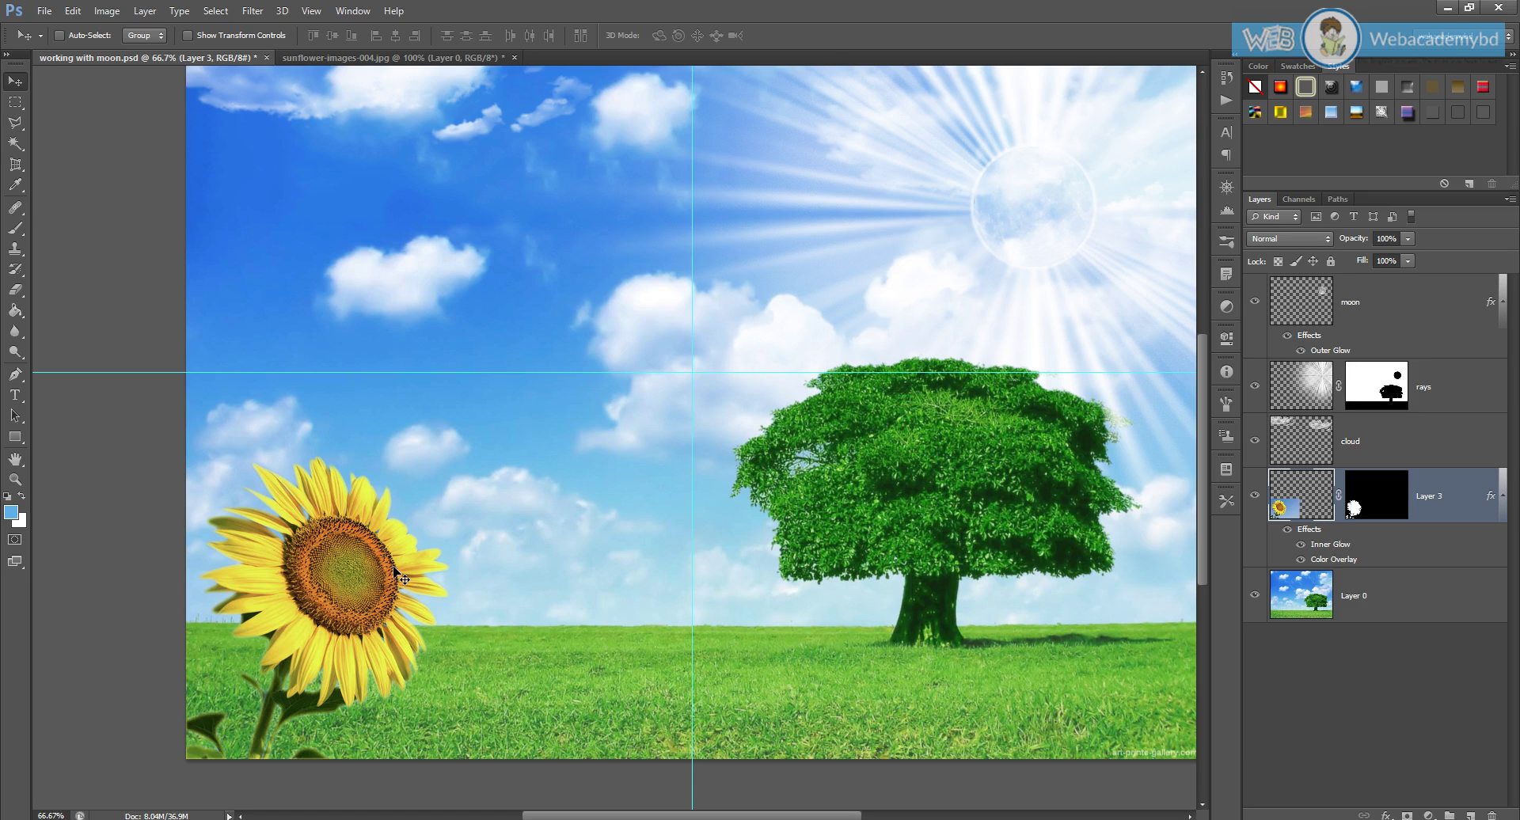
Step: Add a Brightness/Contrast adjustment layer named brighten above Layer 3 and clip it to the sunflower layer
left_click(1414, 693)
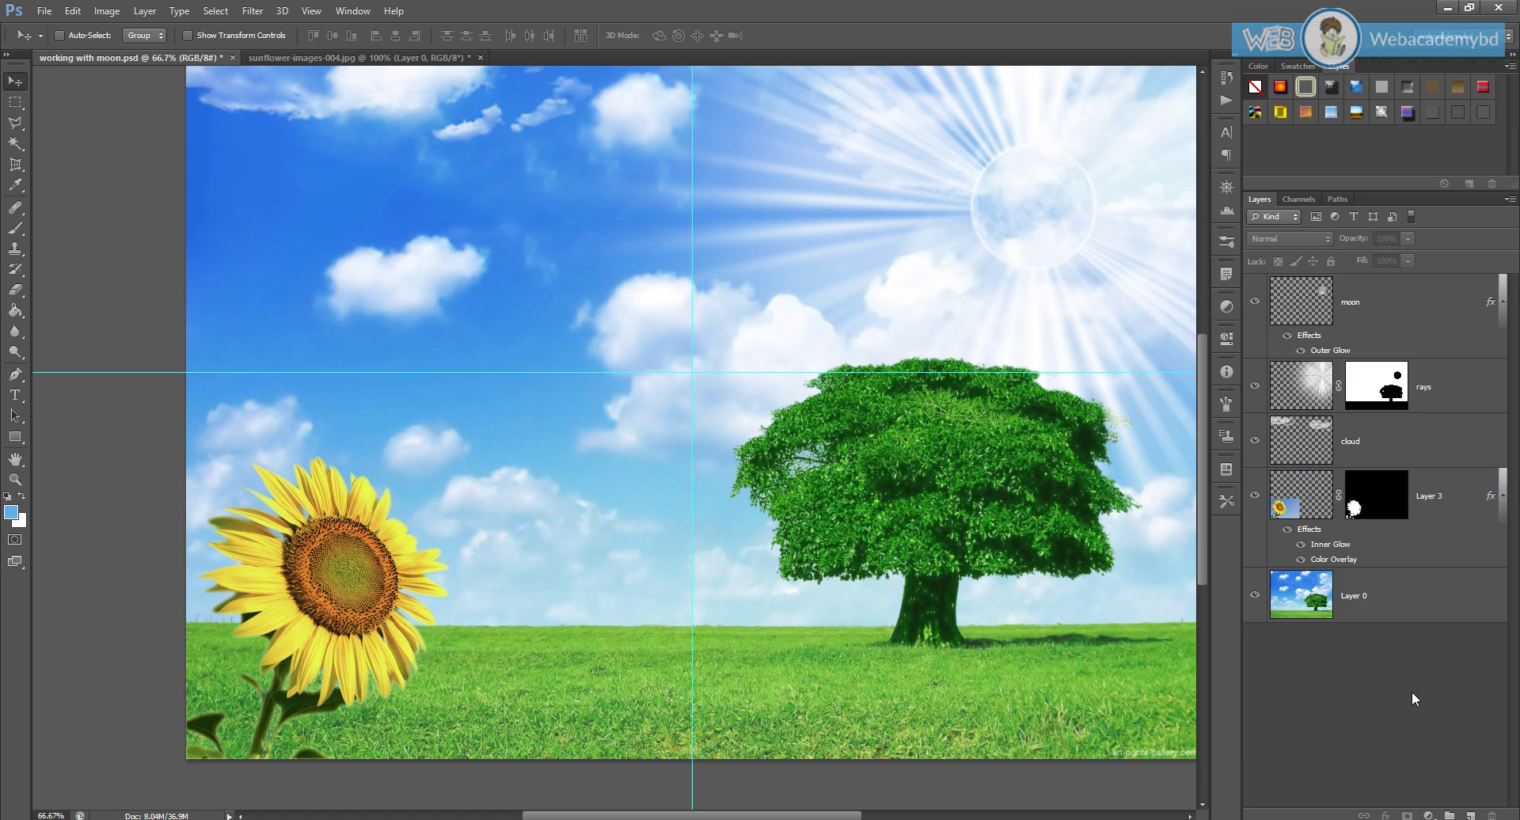
left_click(1304, 505)
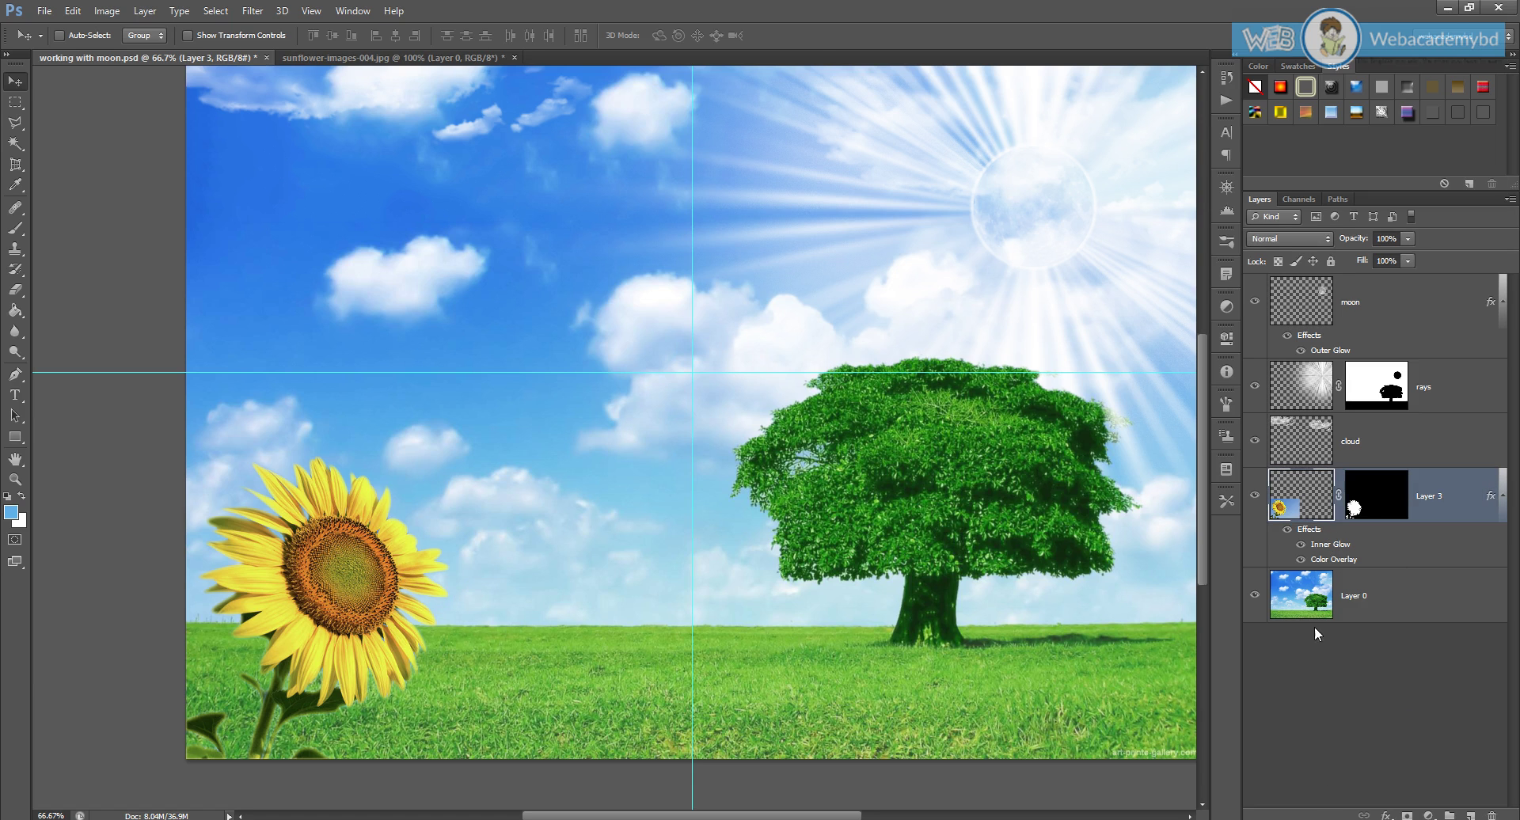
left_click(1429, 815)
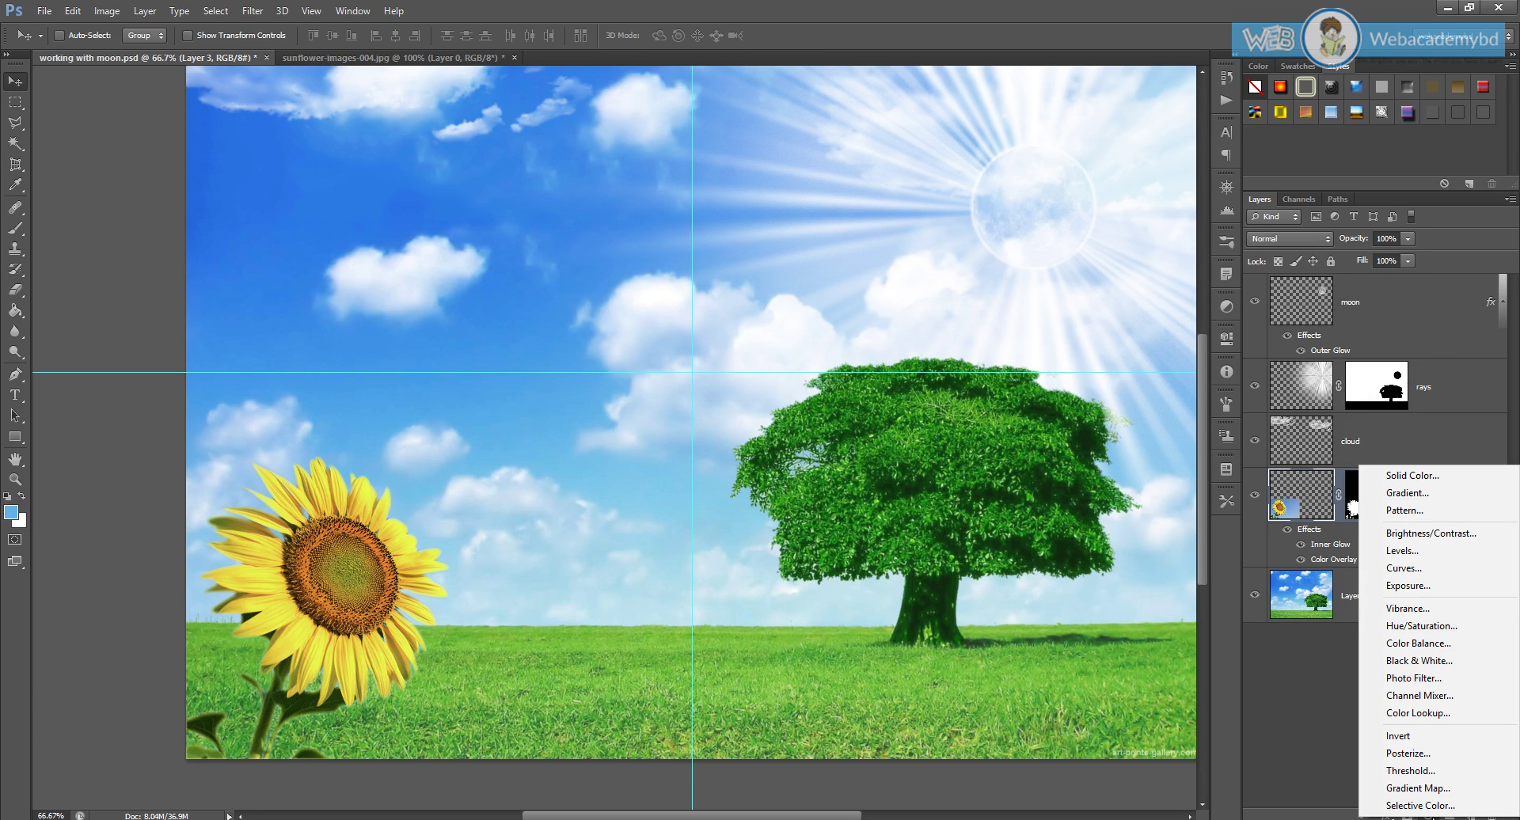
left_click(1420, 536)
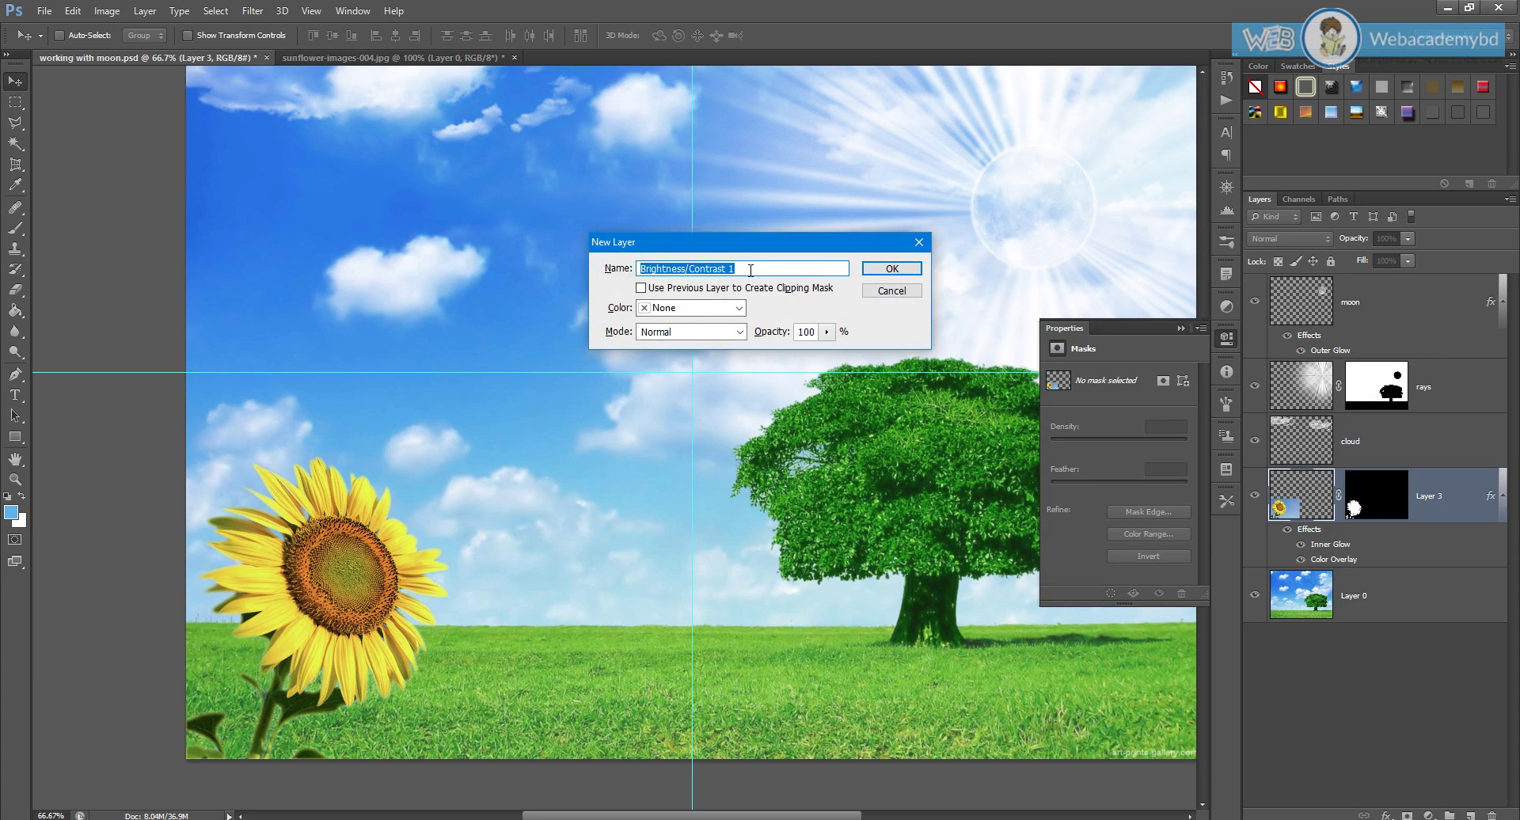
type("b")
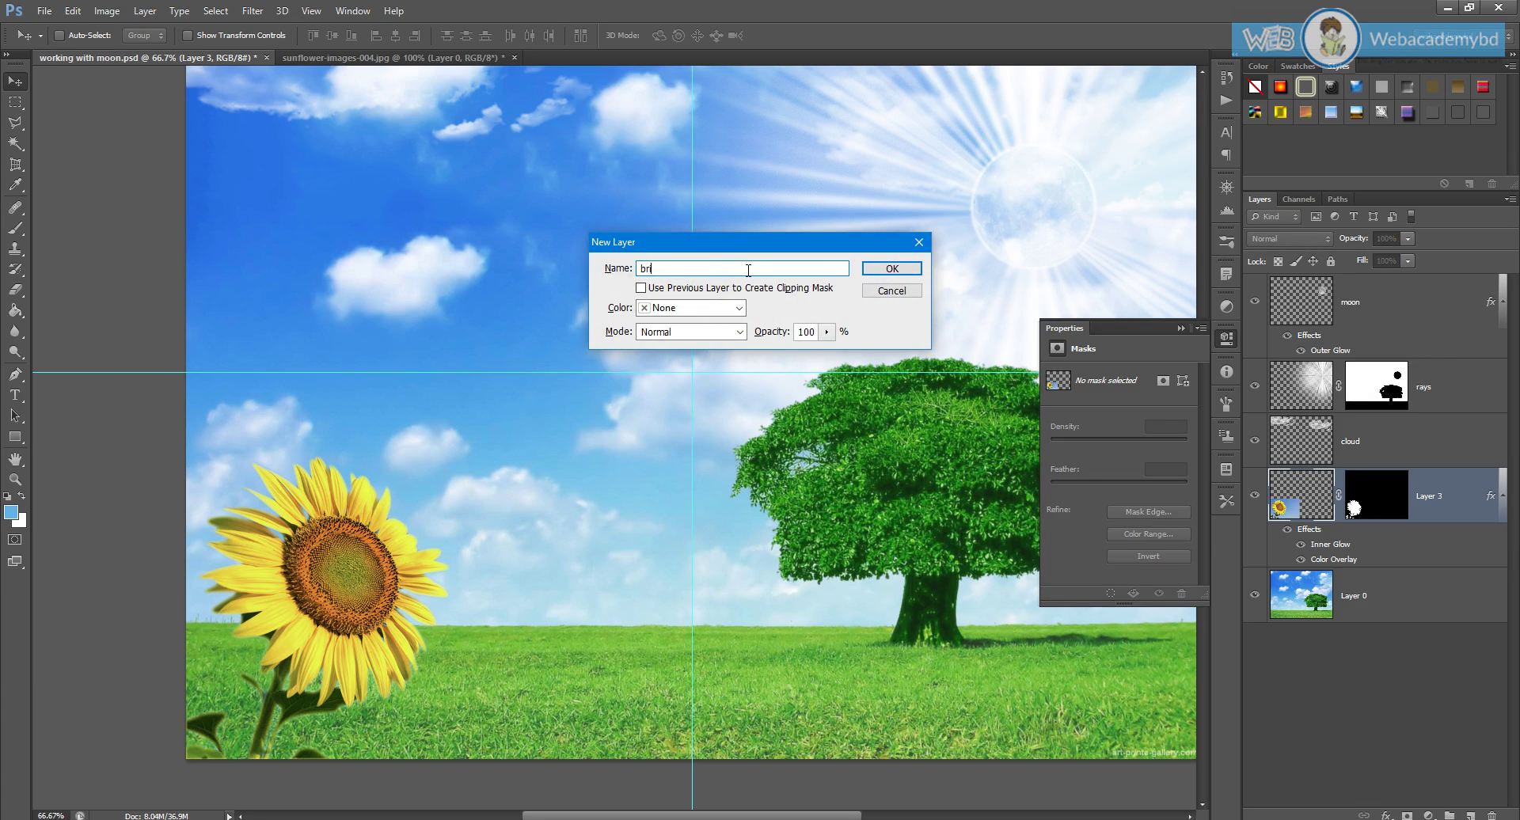
type("righten")
left_click(892, 269)
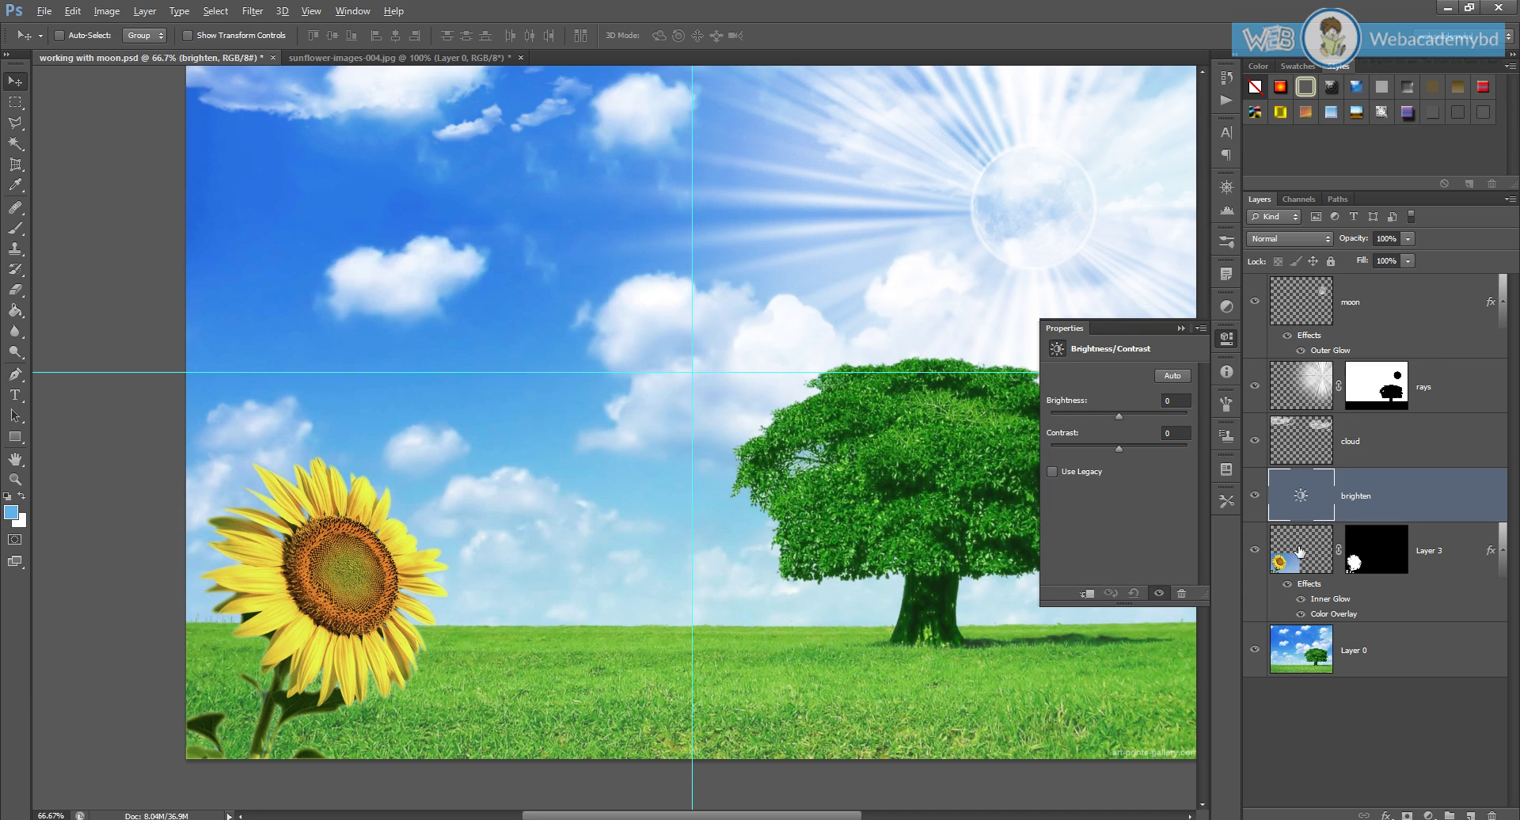
left_click(1338, 519, "alt")
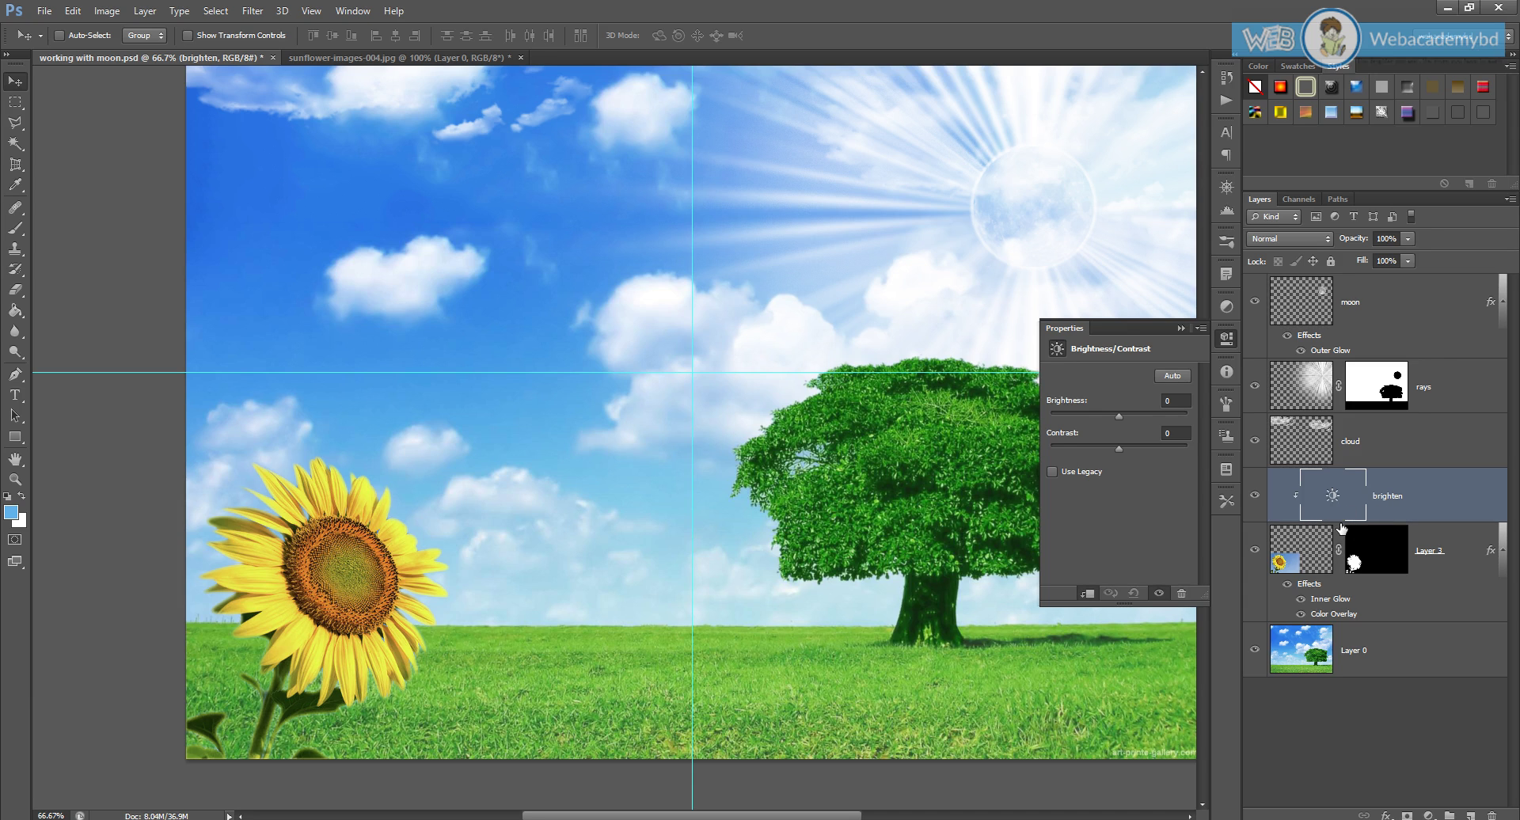
Step: Set the brighten adjustment's brightness to -25 and contrast to -2, and collapse its settings
left_click_drag(1123, 415, 1110, 419)
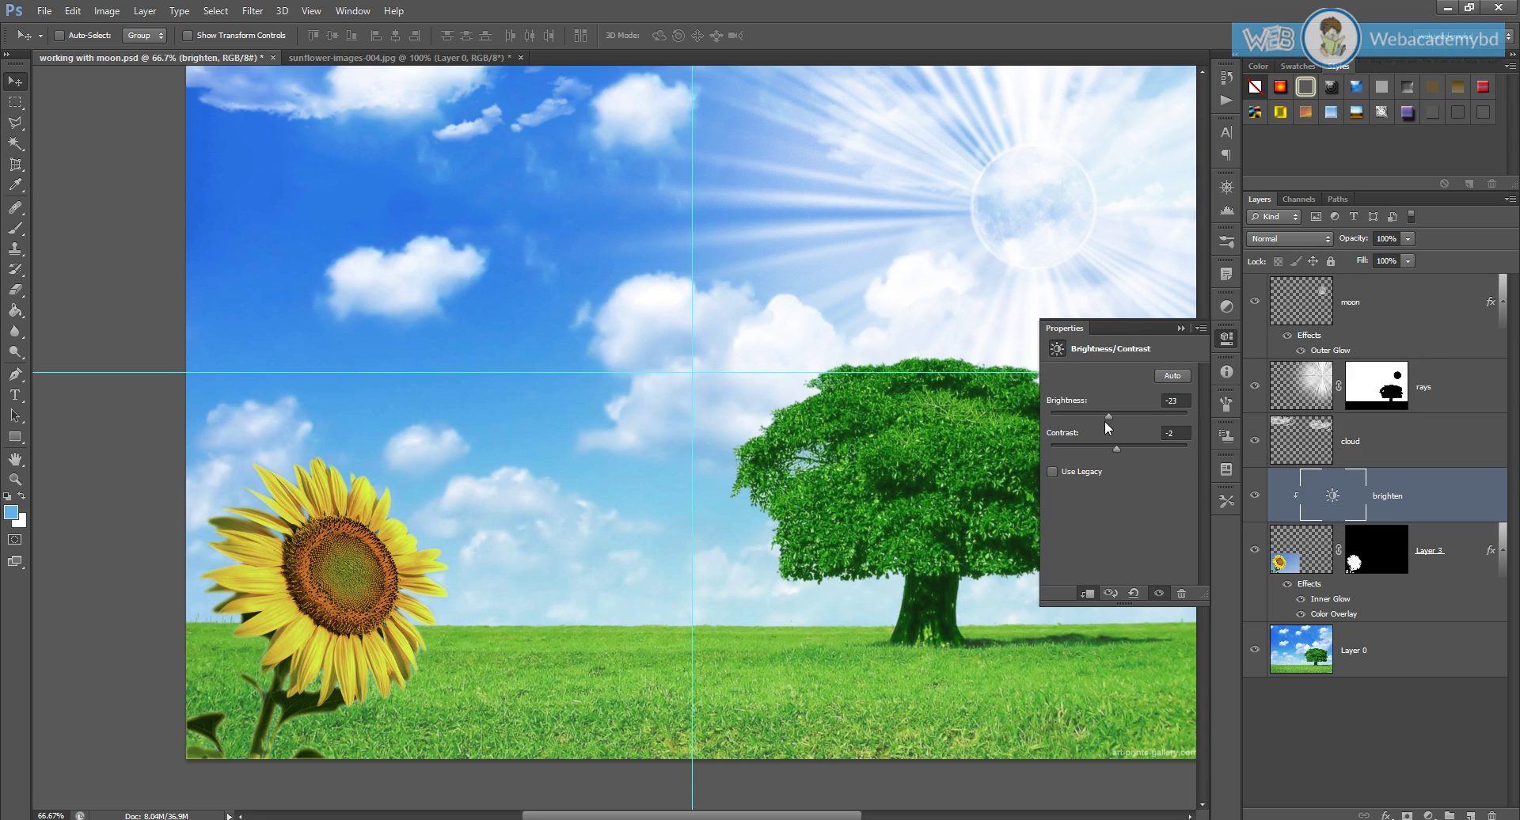
left_click_drag(1114, 419, 1102, 421)
left_click(1166, 401)
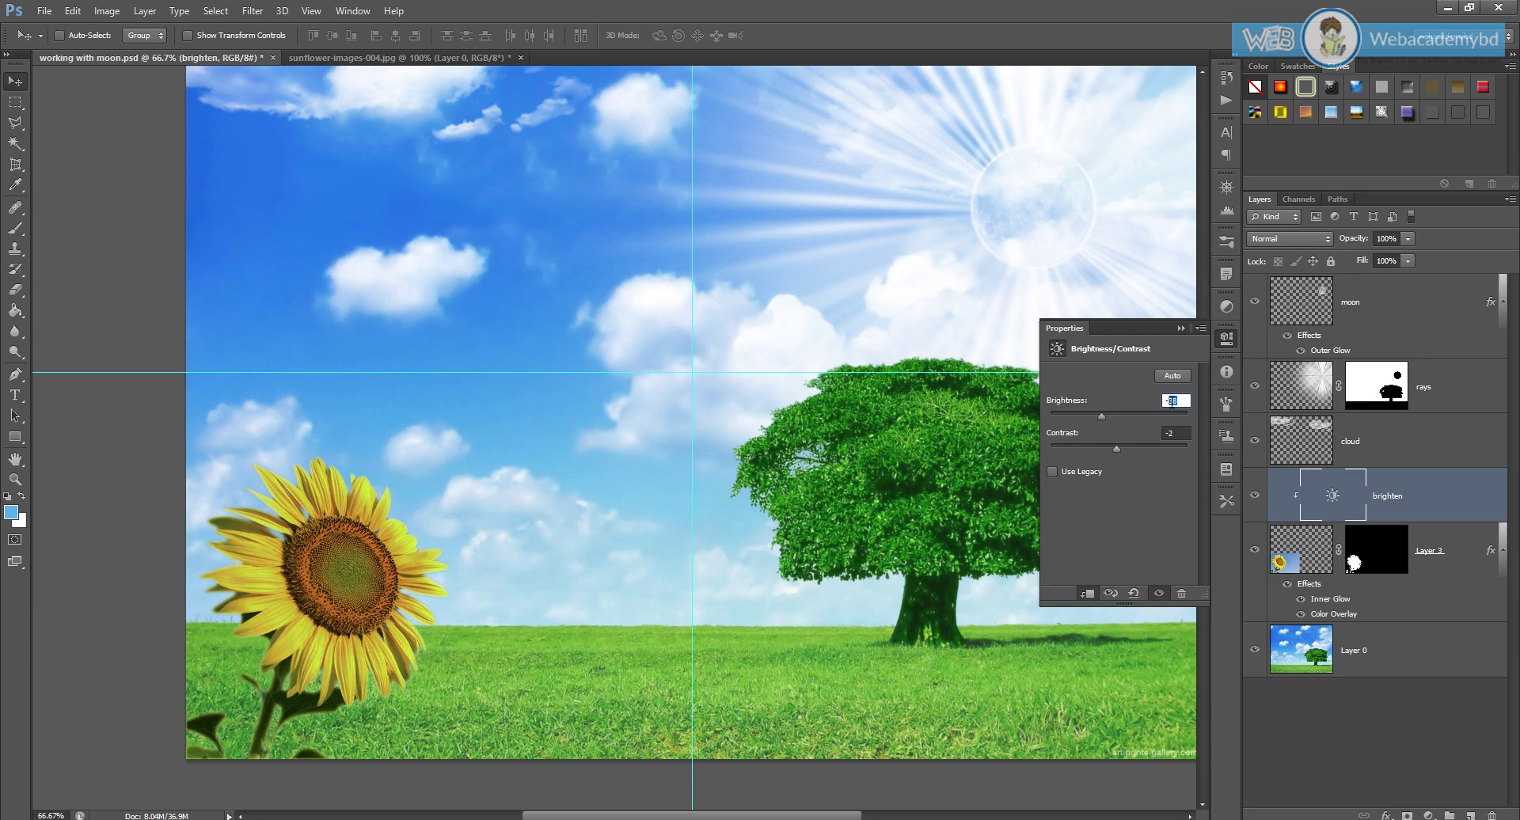
type("-25")
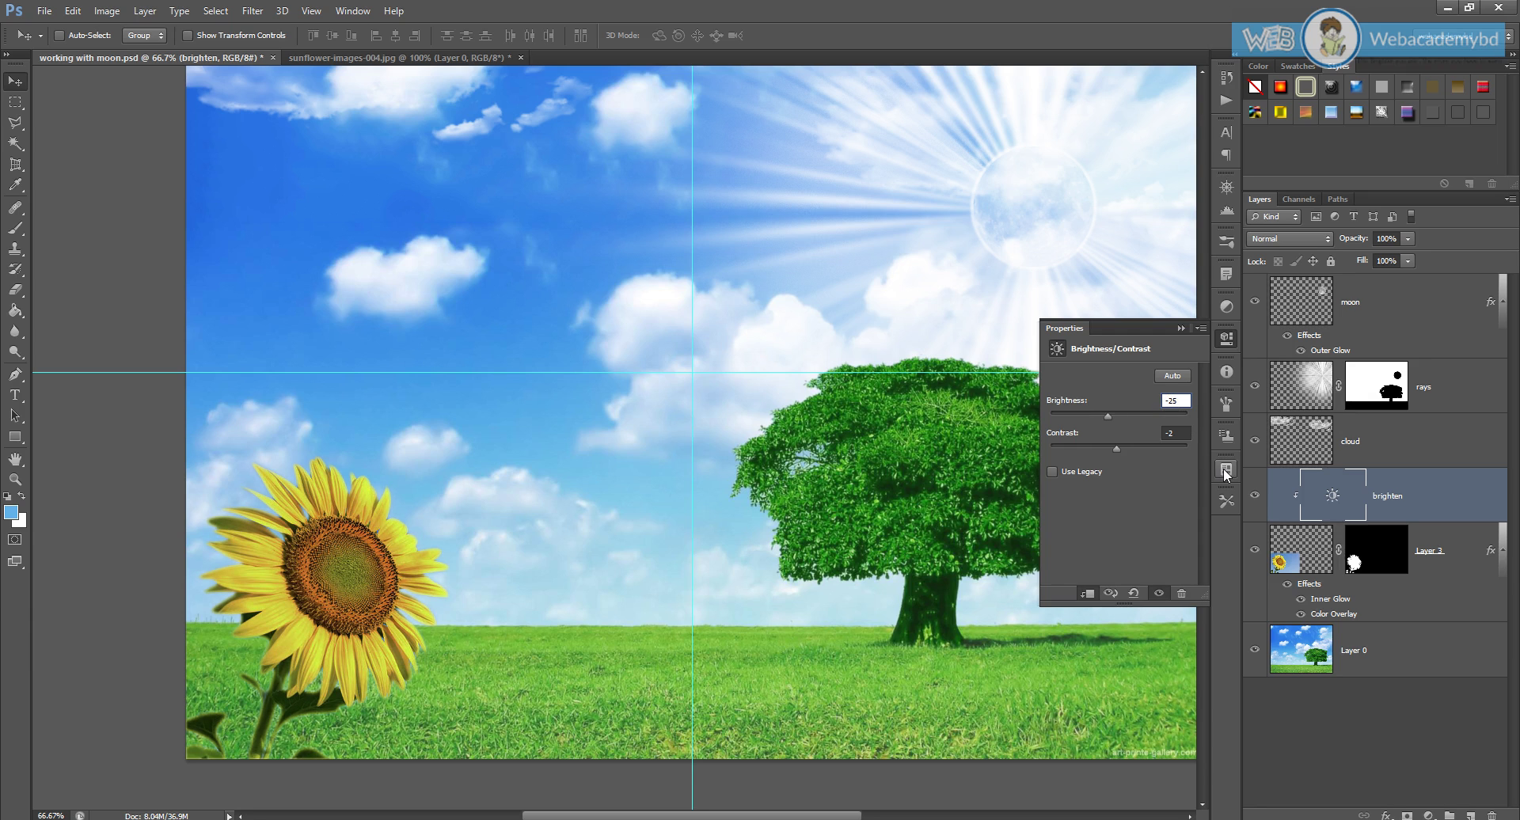
left_click(1179, 329)
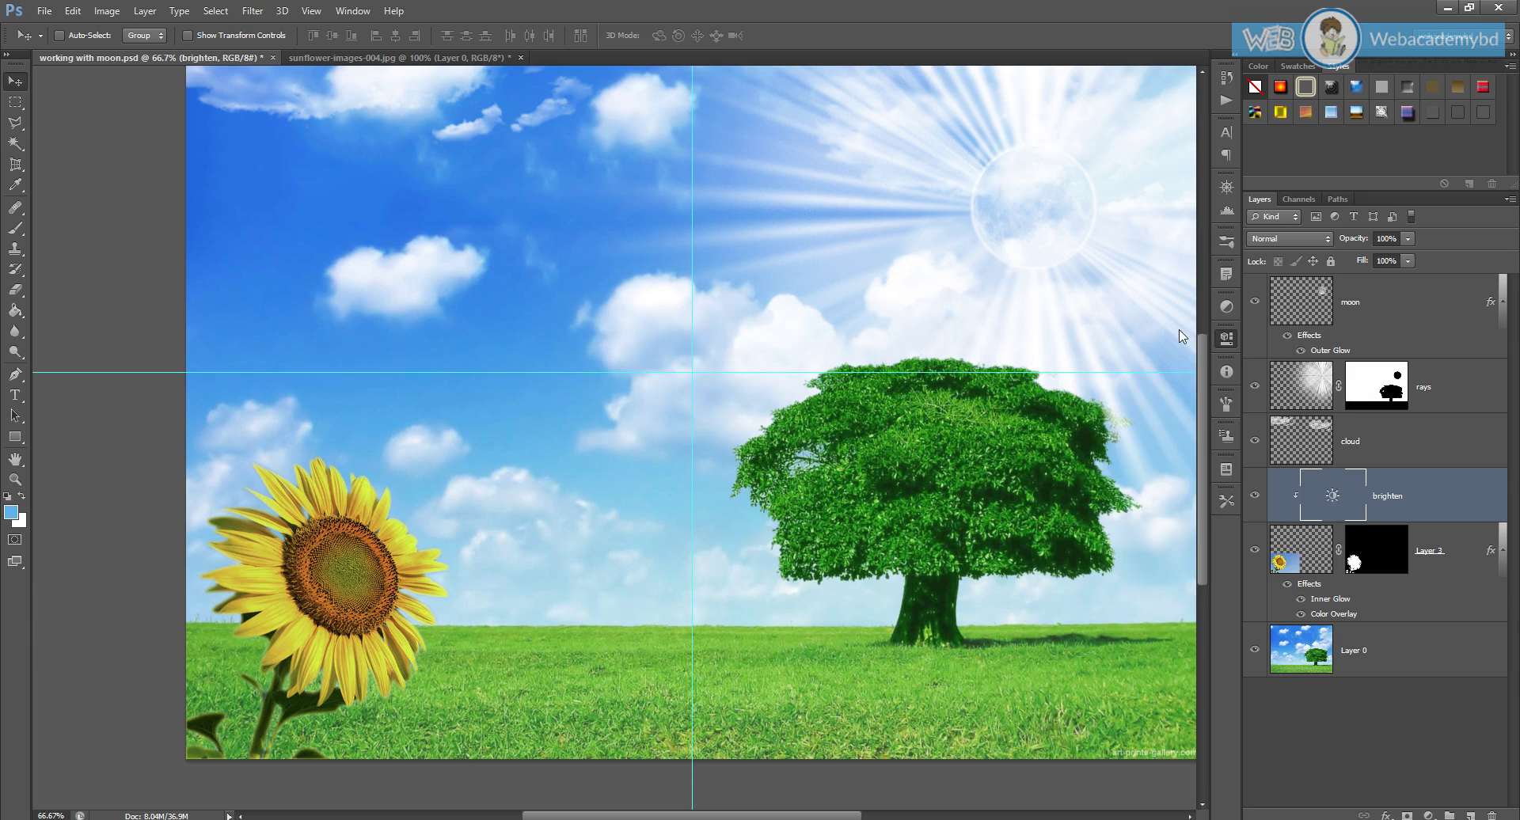
Step: Set the blend mode of the brighten adjustment layer to Multiply
left_click(1322, 240)
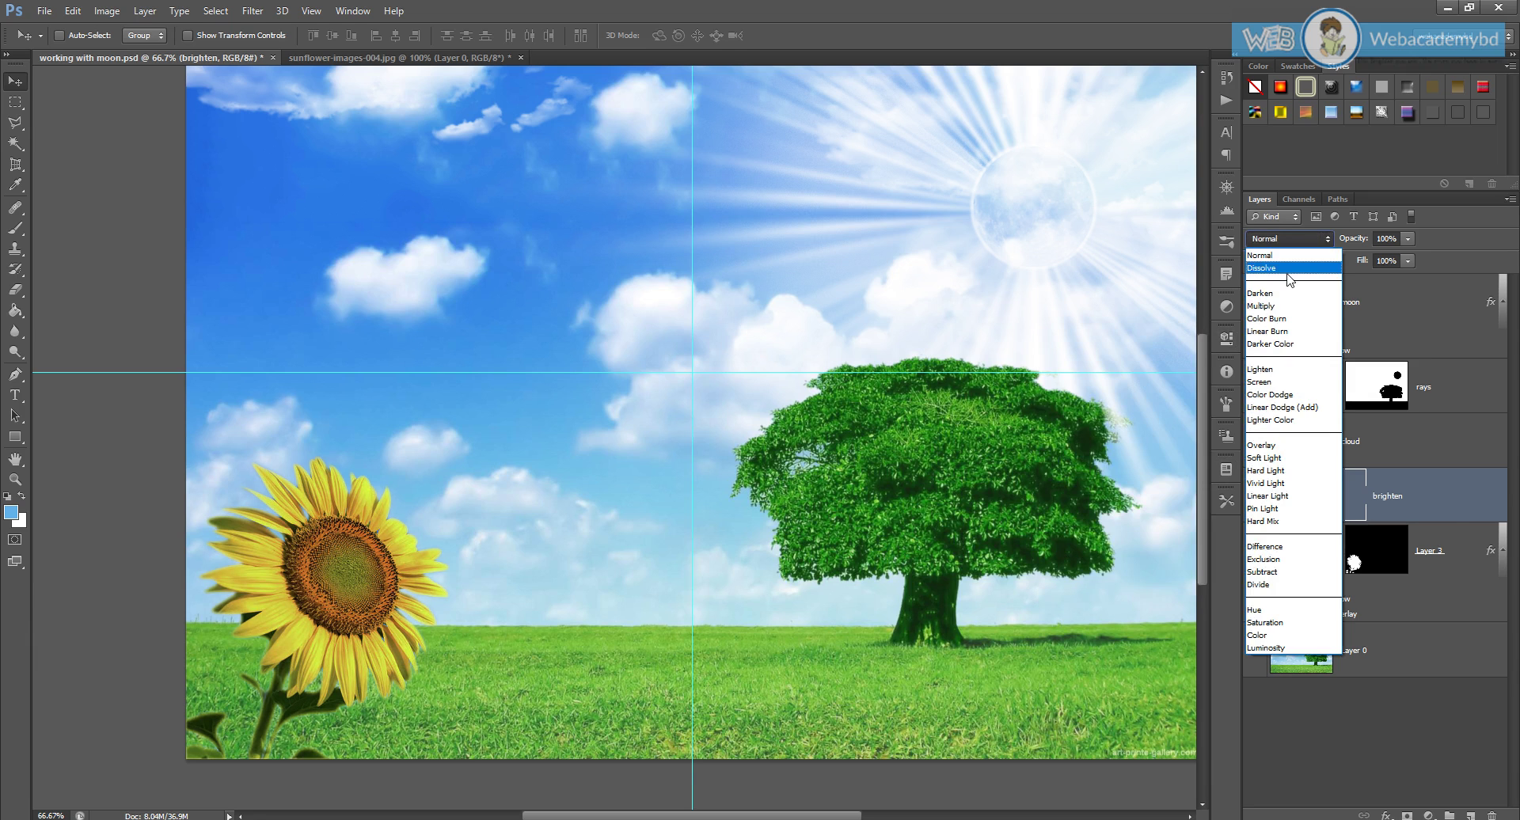
left_click(1438, 511)
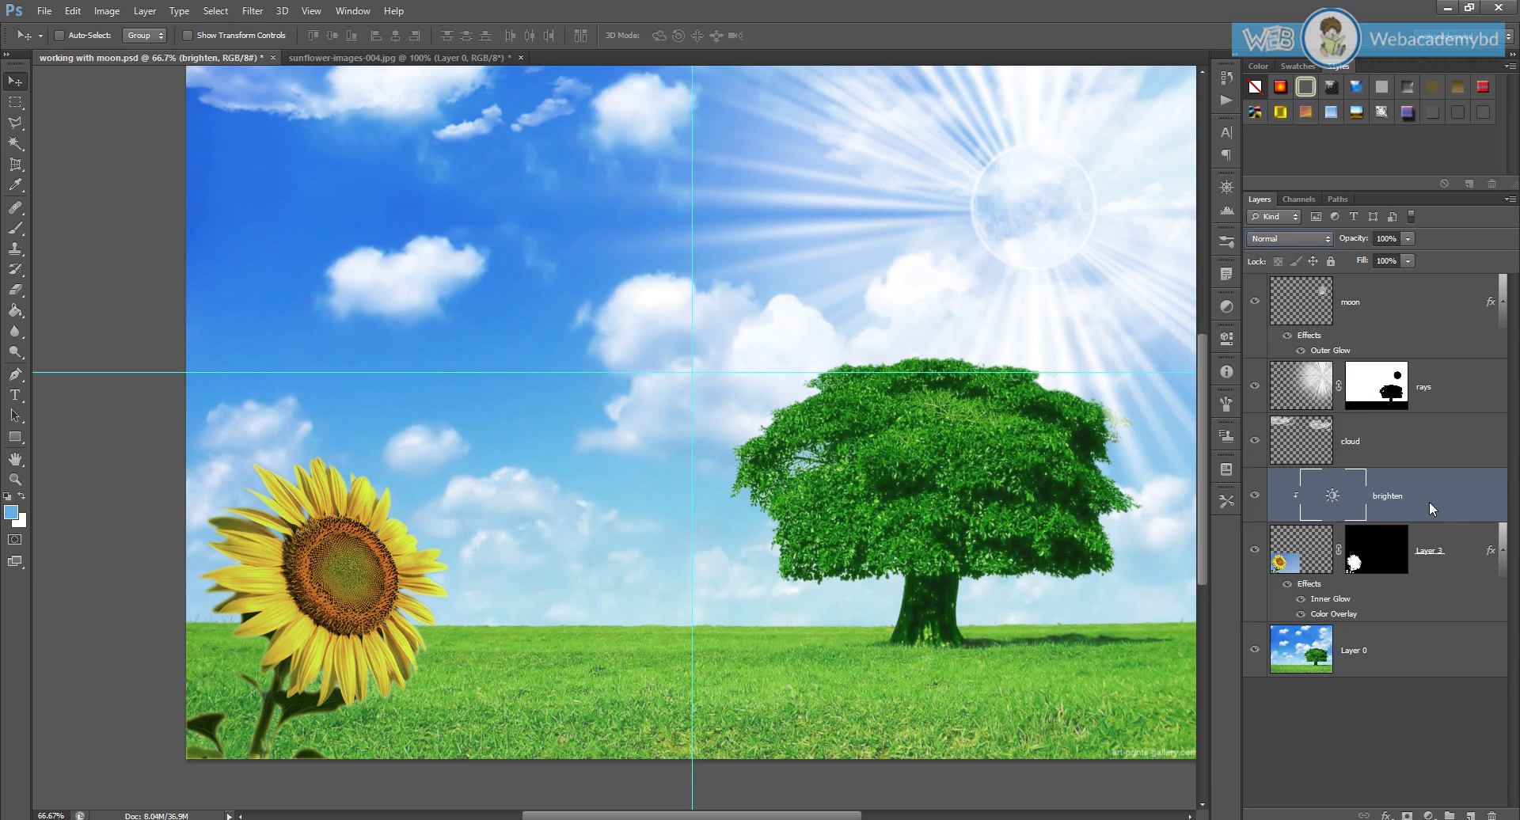
left_click(1283, 239)
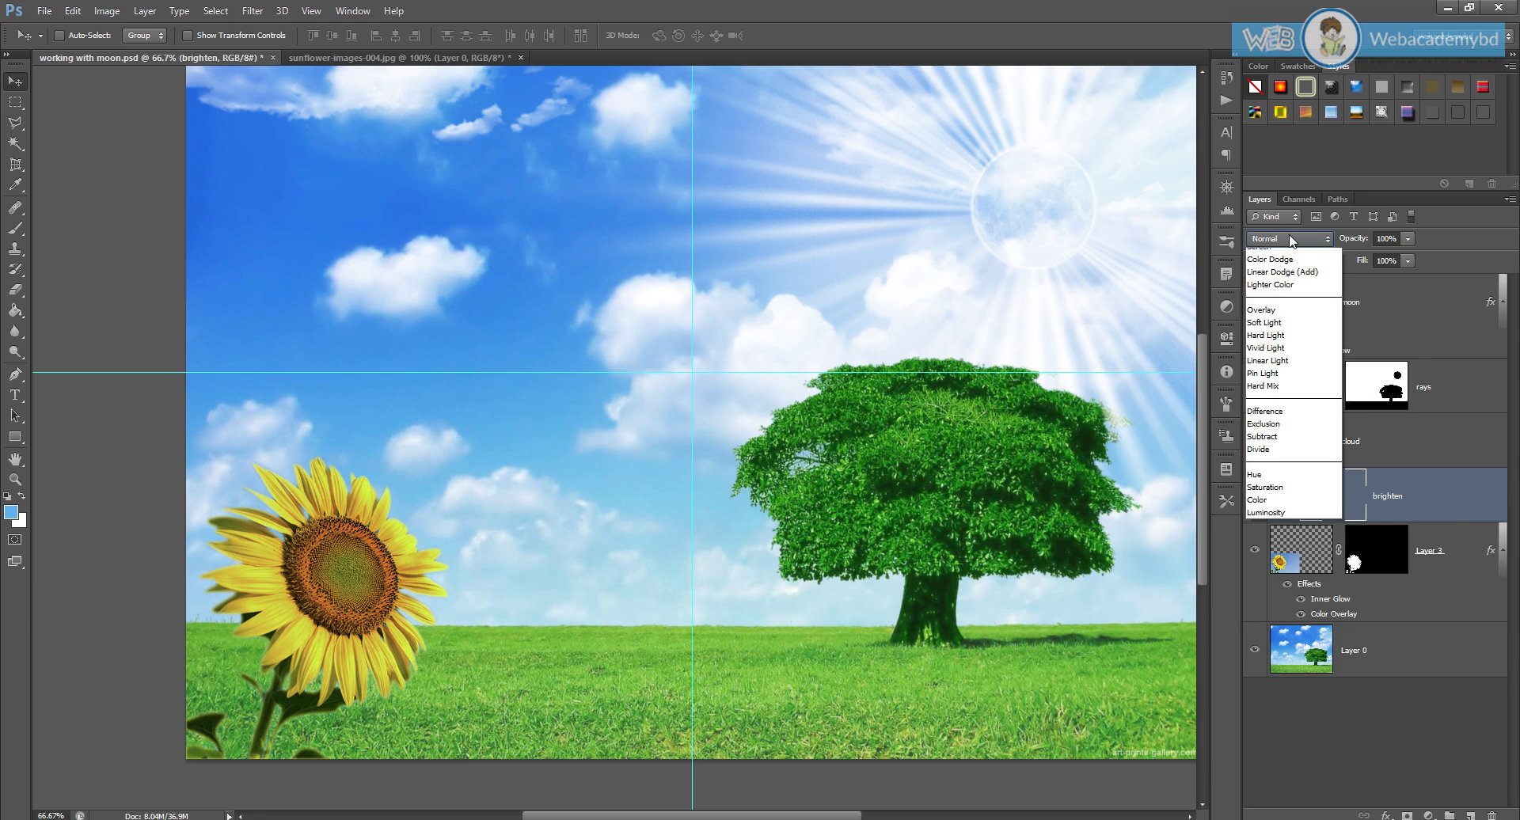
left_click(1284, 307)
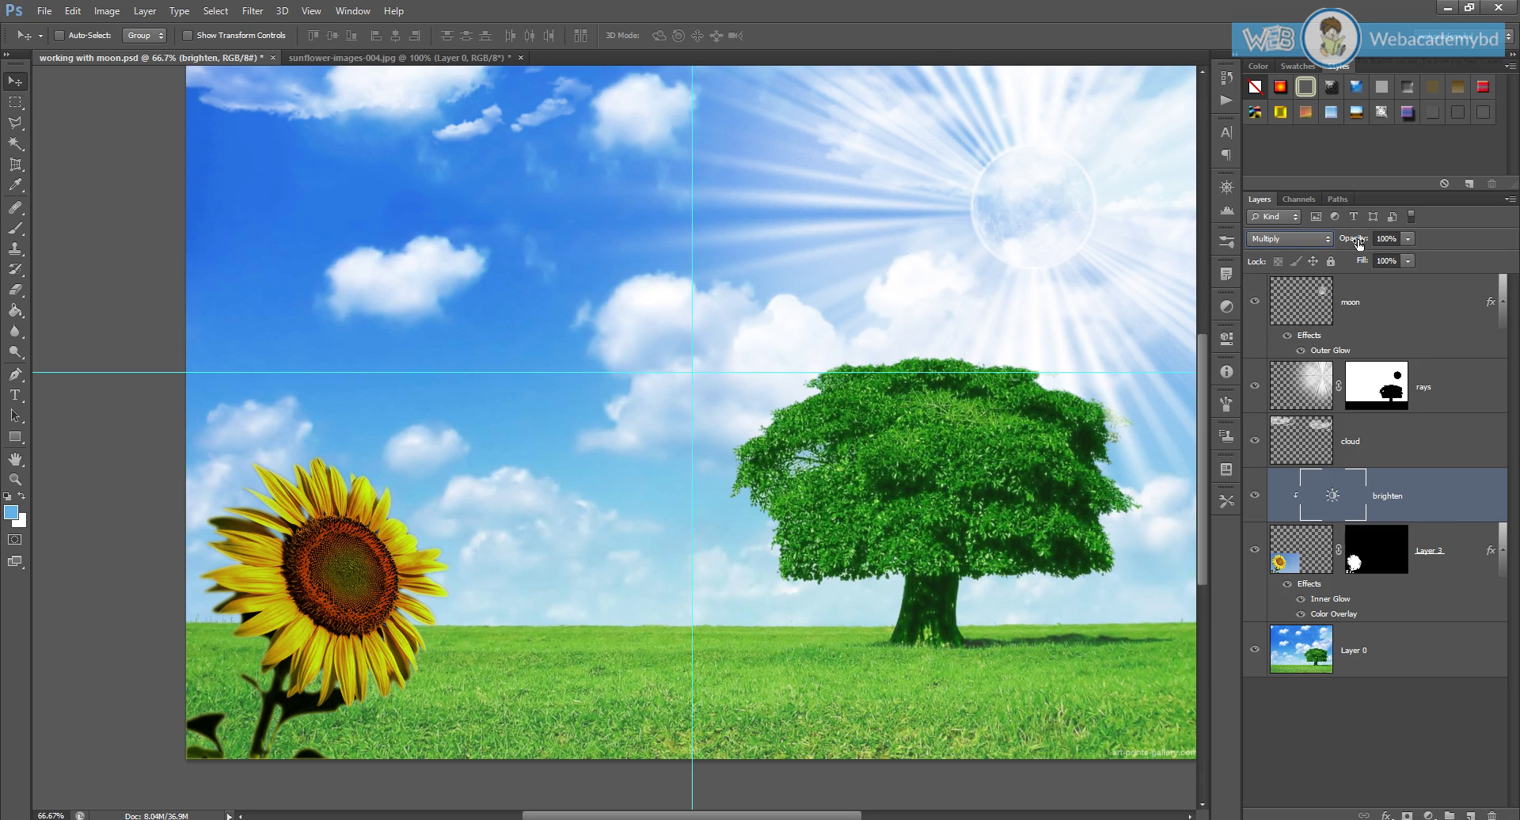
Step: Raise the brighten adjustment's brightness to about 14 and collapse its settings
double_click(1337, 497)
left_click_drag(1118, 420, 1128, 411)
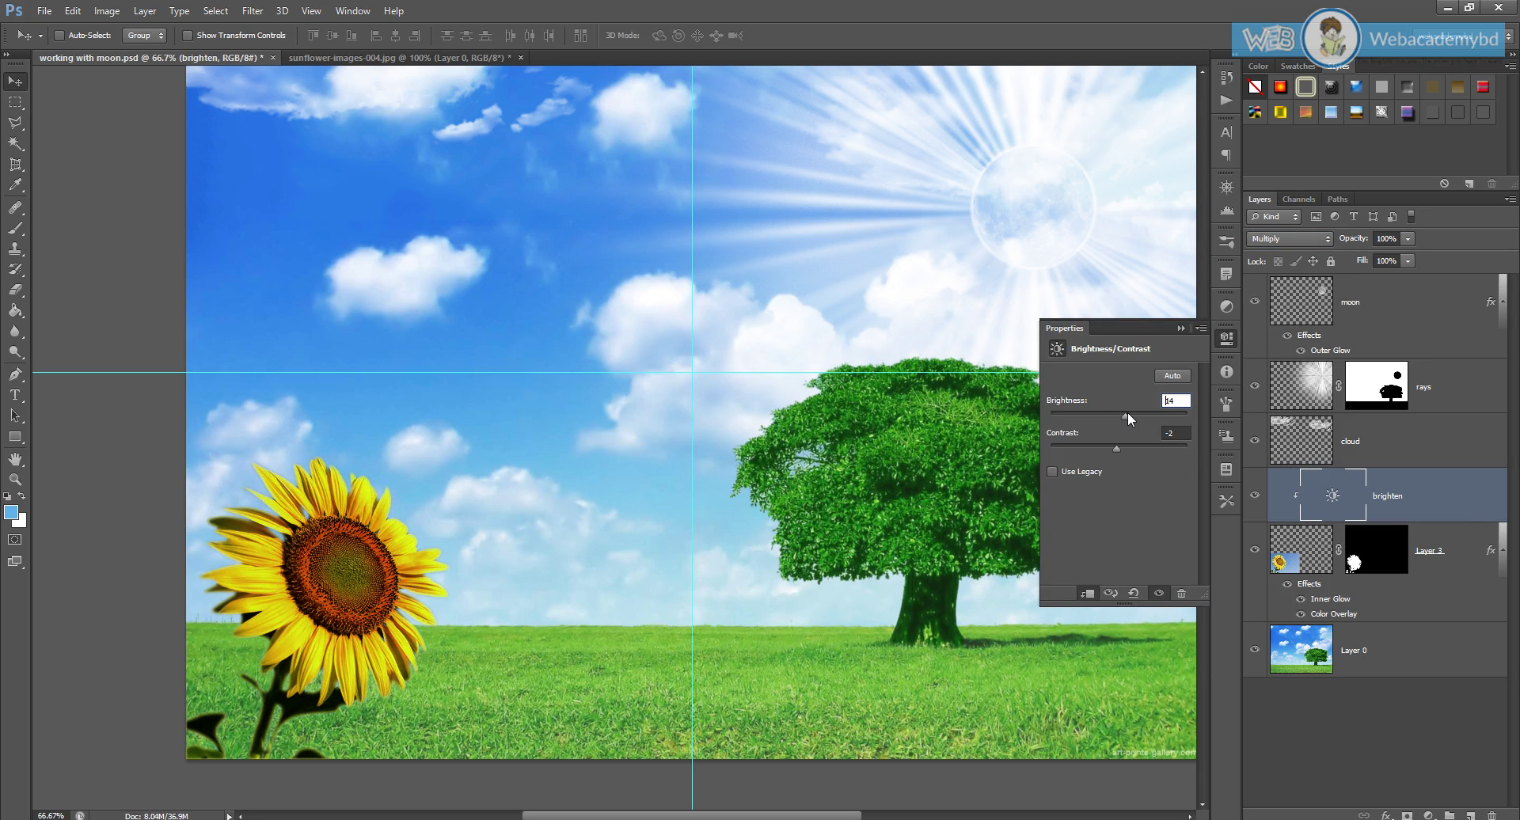
left_click(1180, 328)
Step: Select the sunflower's Layer 3 and hide the guides over the composition
left_click(669, 432, "alt")
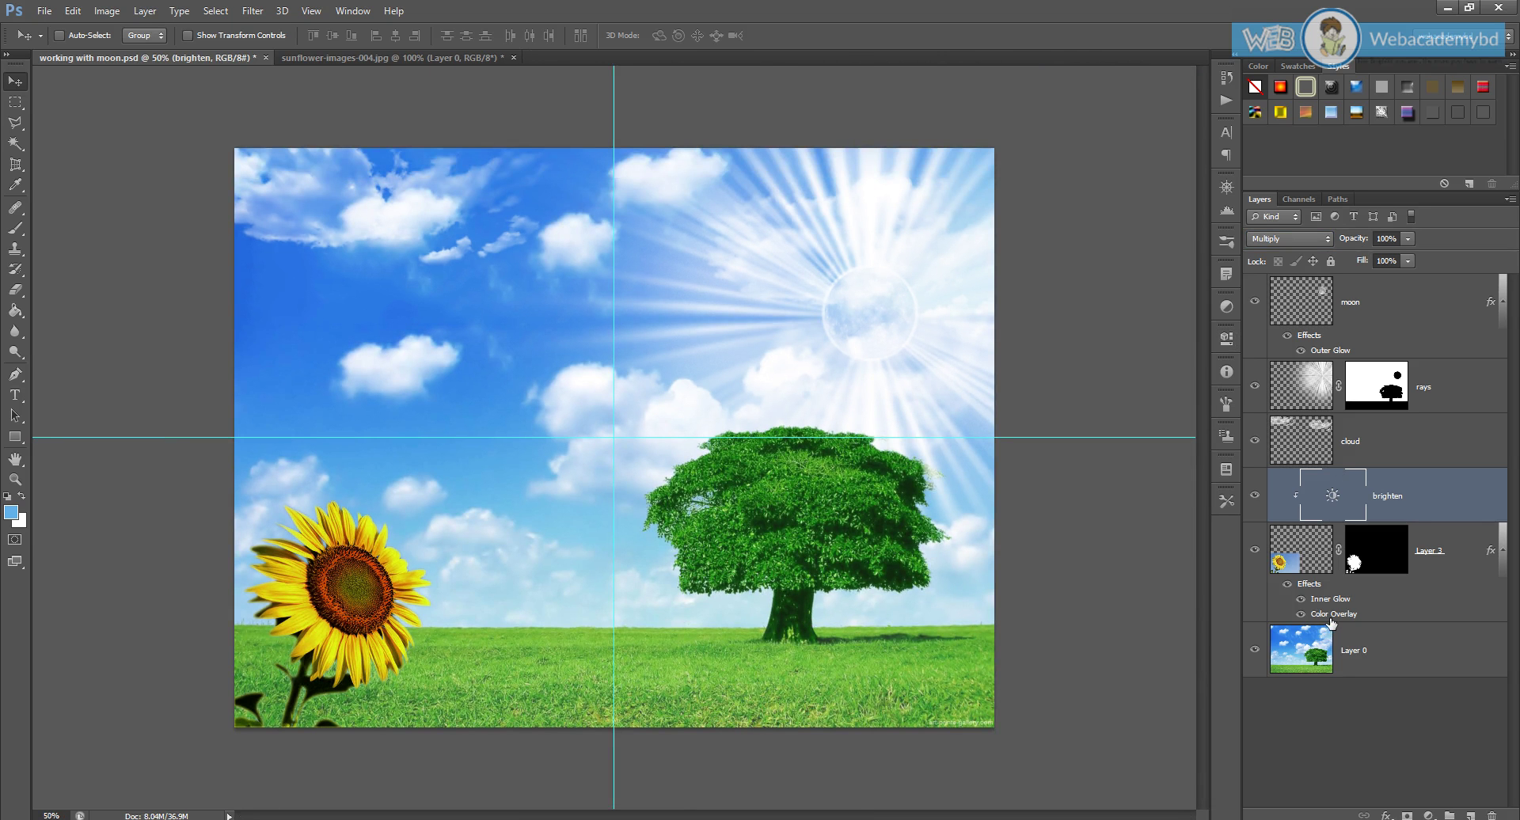
left_click(1299, 570)
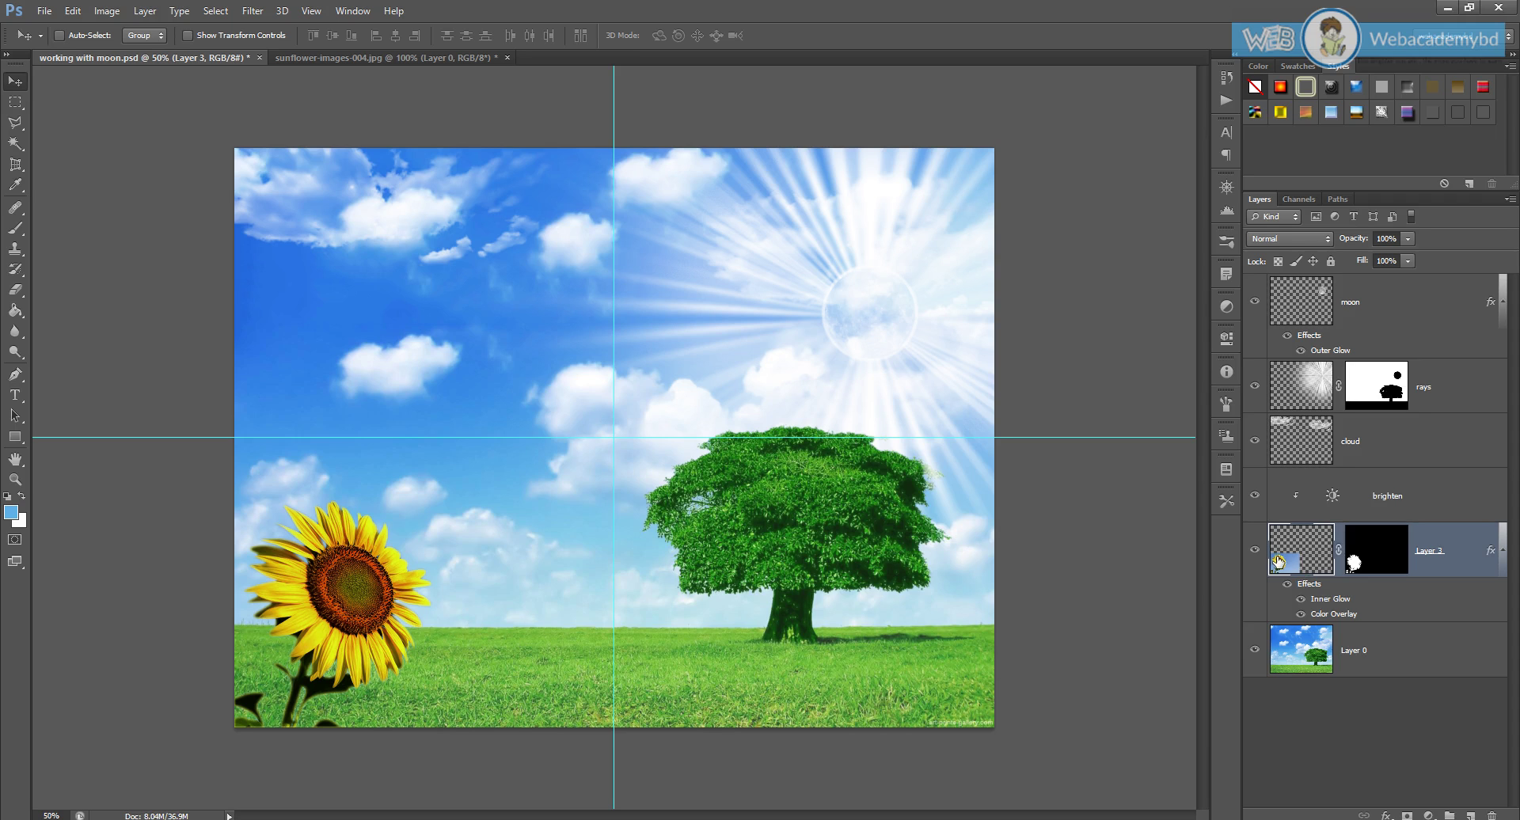
left_click(1330, 498)
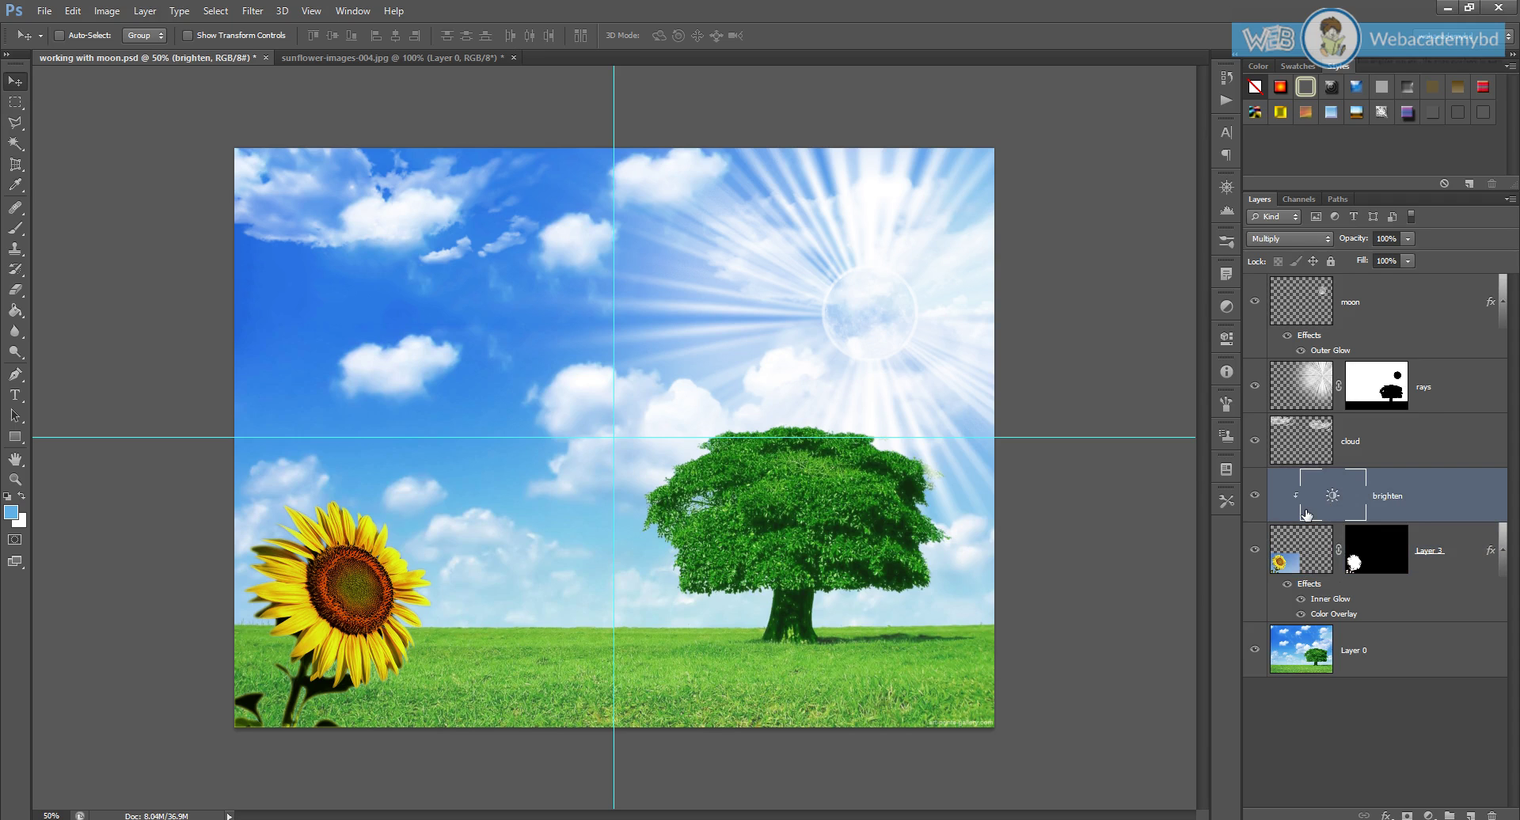
left_click(1292, 558)
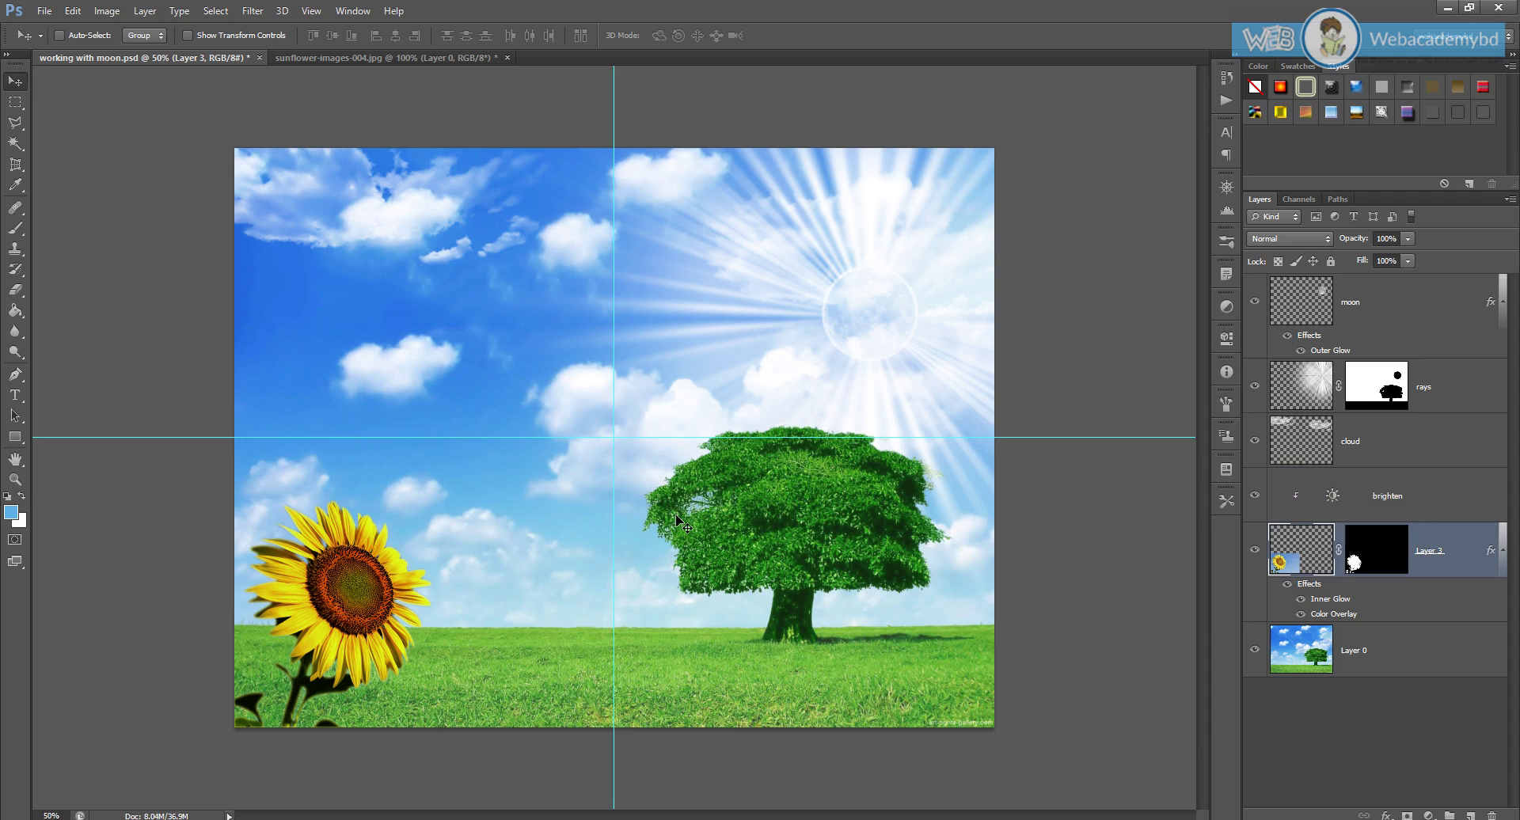
key("ctrl+semicolon")
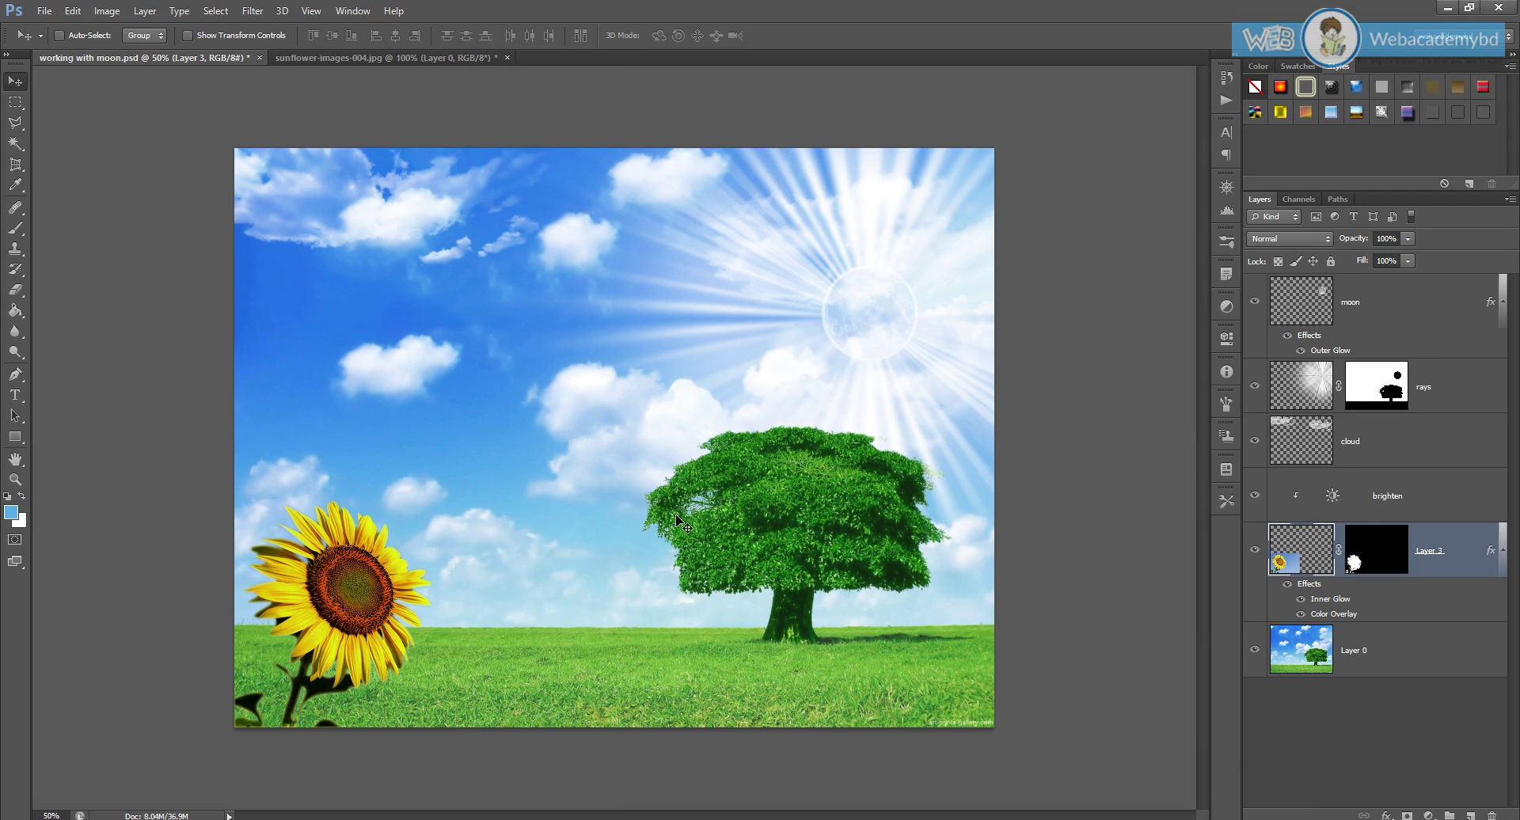